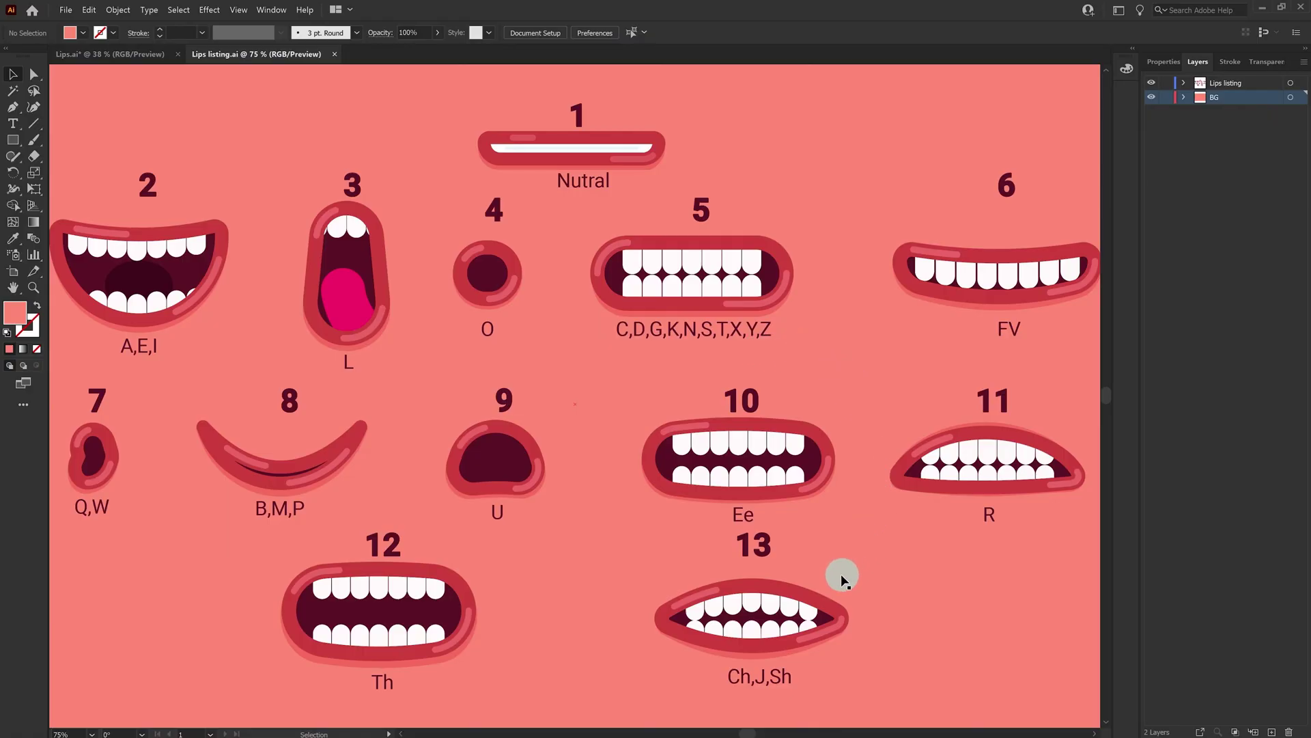
# Step: In Illustrator's Lips document, turn on all 14 mouth-shape layers from Ch,J,Sh up to Nutral
pyautogui.click(97, 54)
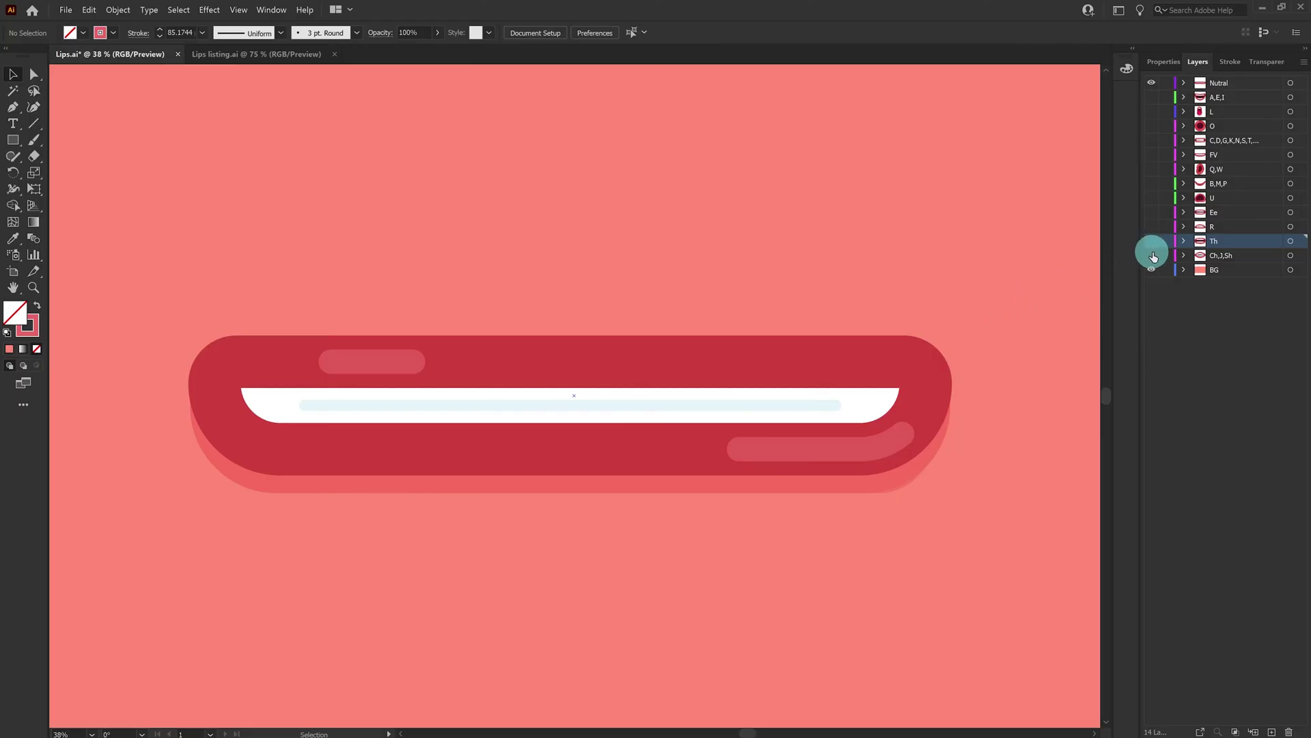
pyautogui.moveTo(1153, 255); pyautogui.dragTo(1152, 85)
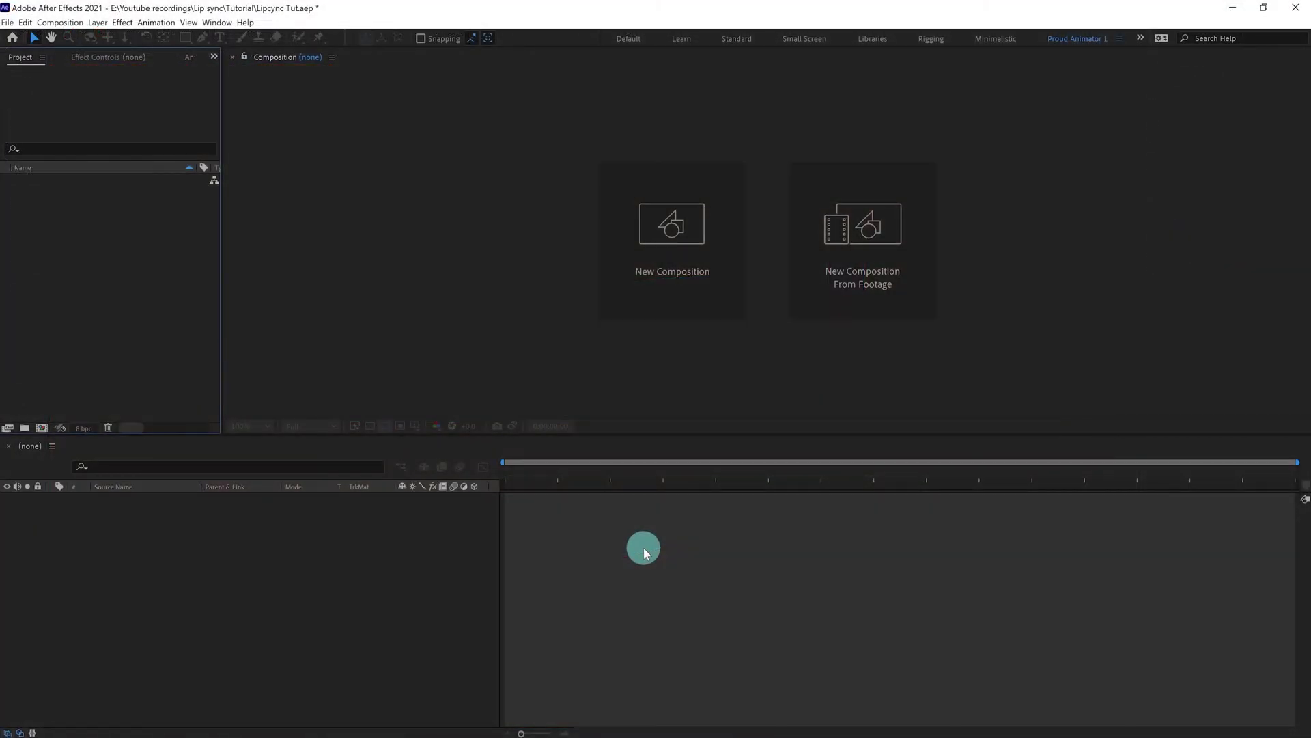
# Step: Create a new composition named 'Lip sync' at 1920×1080, 30 fps, 0:00:30:23 long
pyautogui.click(663, 301)
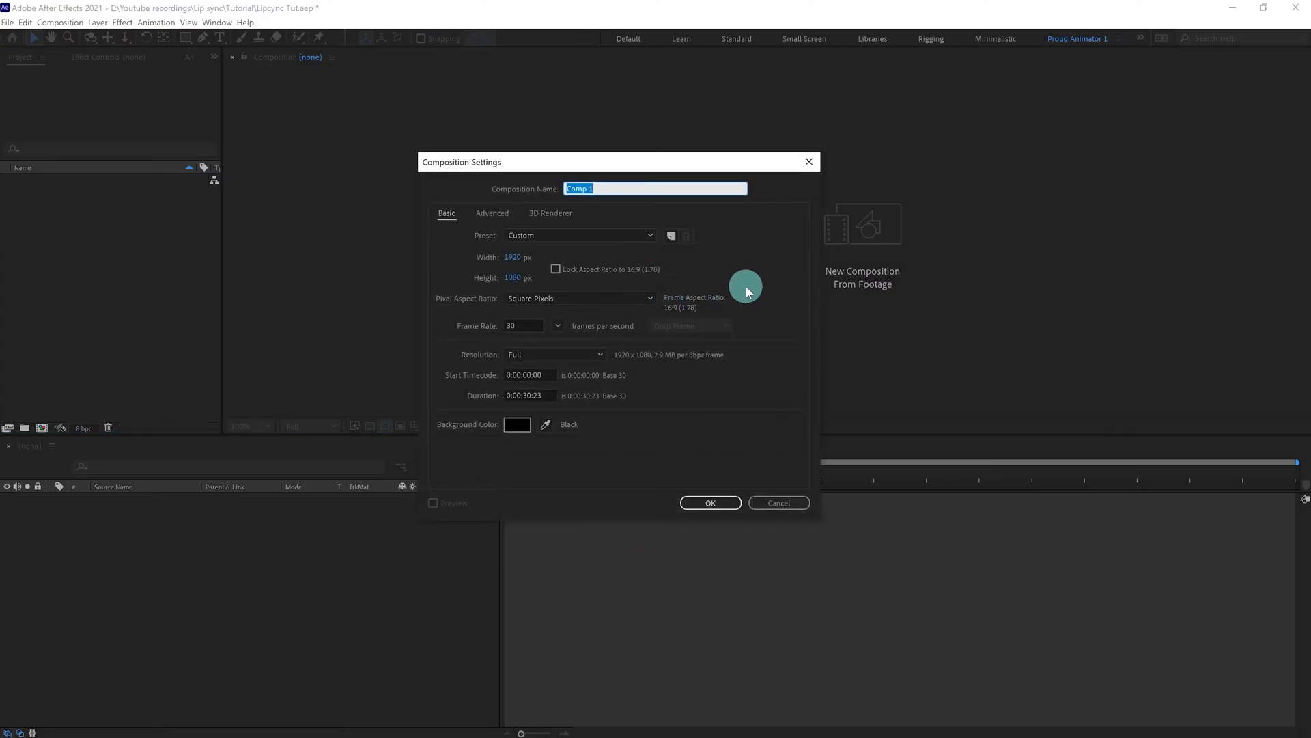
pyautogui.write('Lip sync')
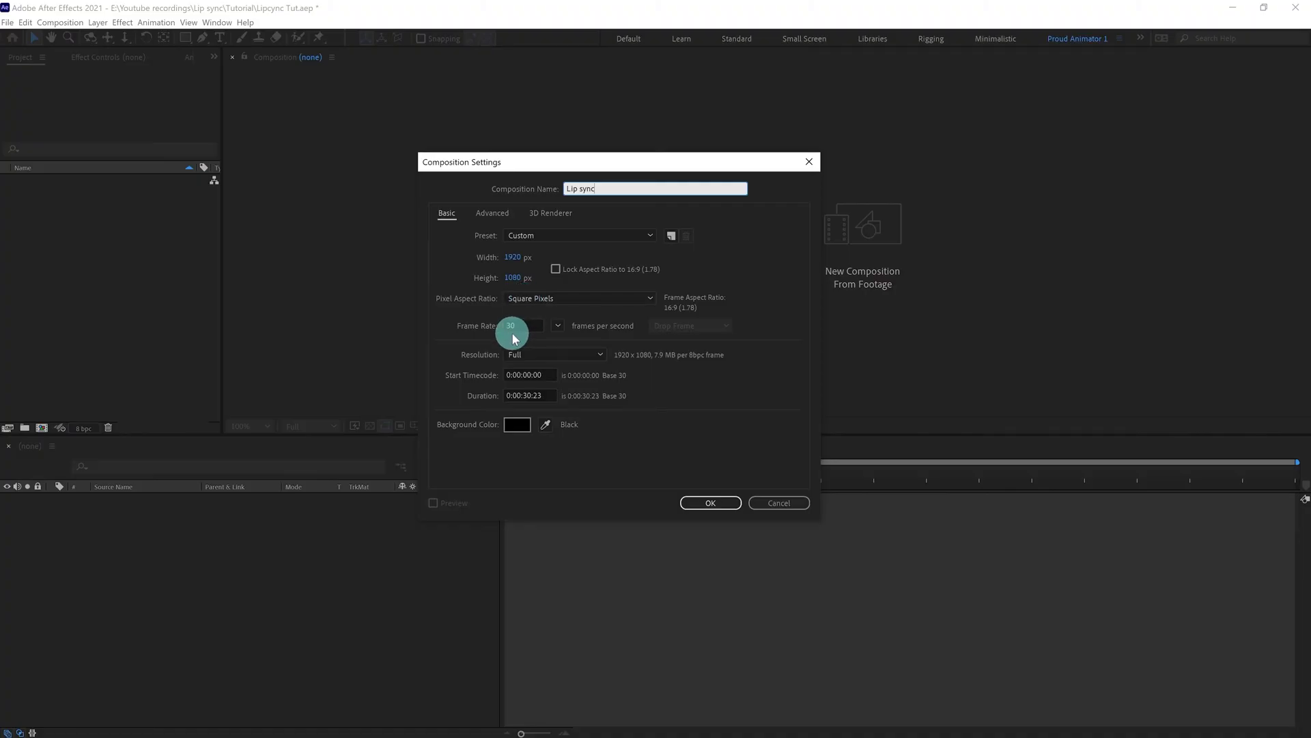
pyautogui.click(707, 503)
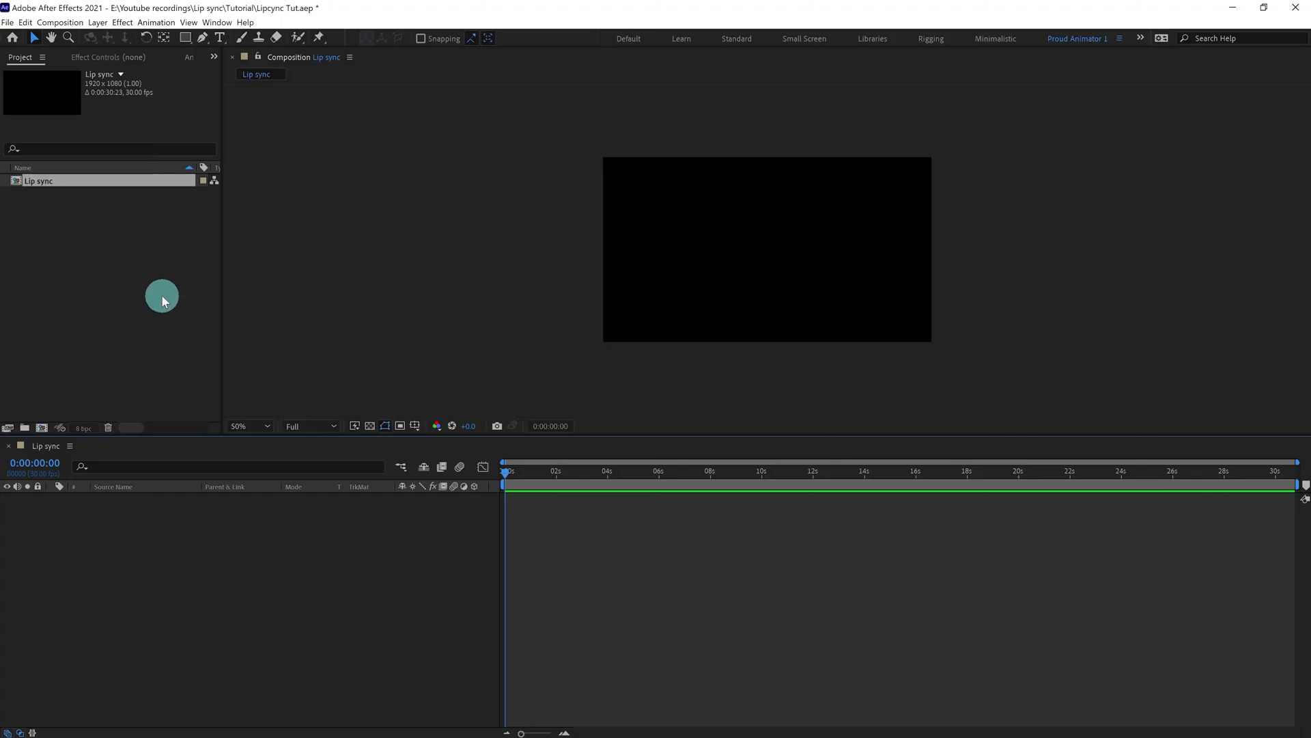
# Step: Import the Lips and Lips listing files as compositions, retaining layer sizes
pyautogui.doubleClick(104, 285)
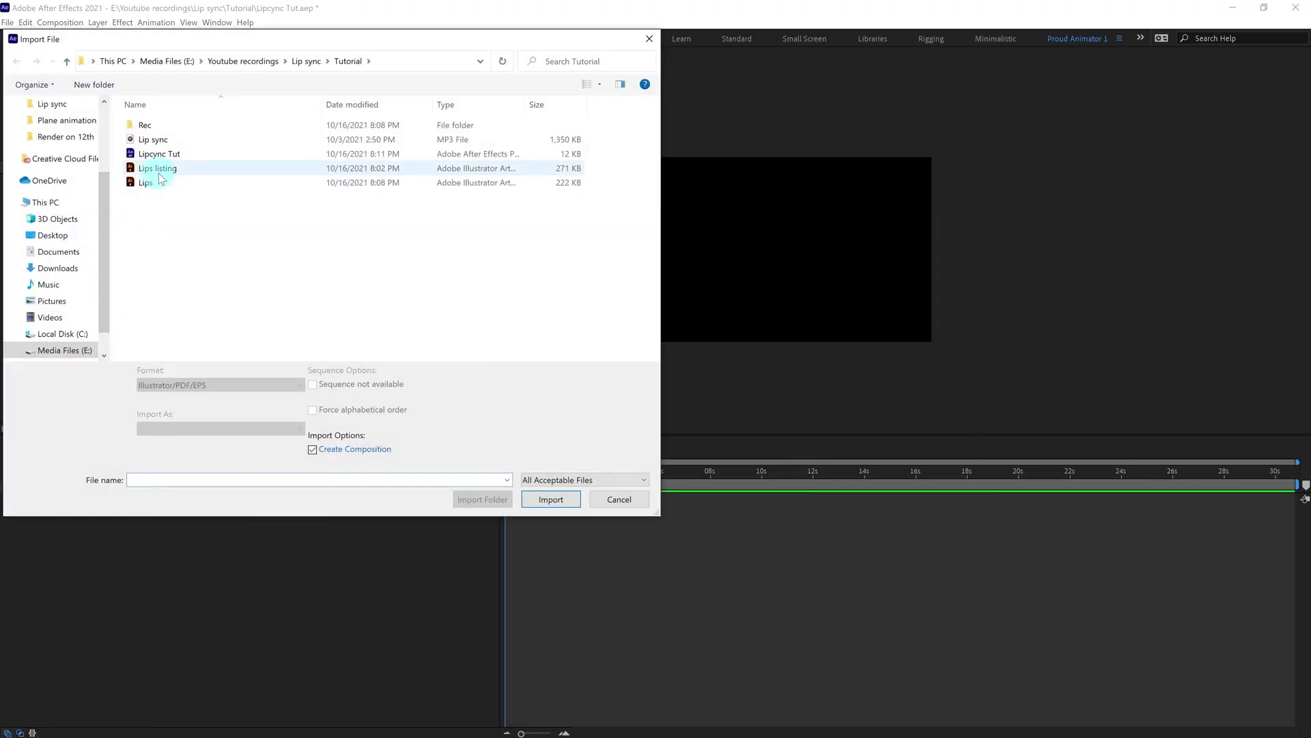
pyautogui.click(158, 171)
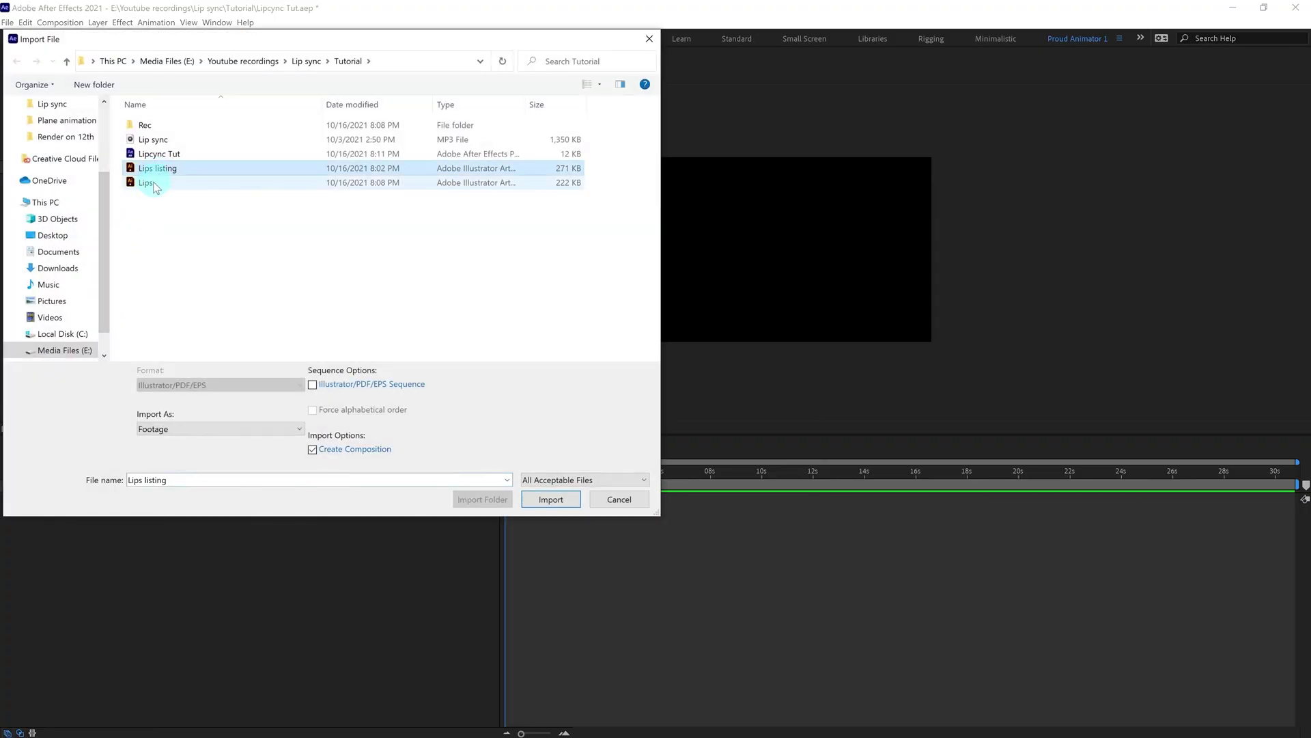
pyautogui.keyDown('shift'); pyautogui.click(148, 183); pyautogui.keyUp('shift')
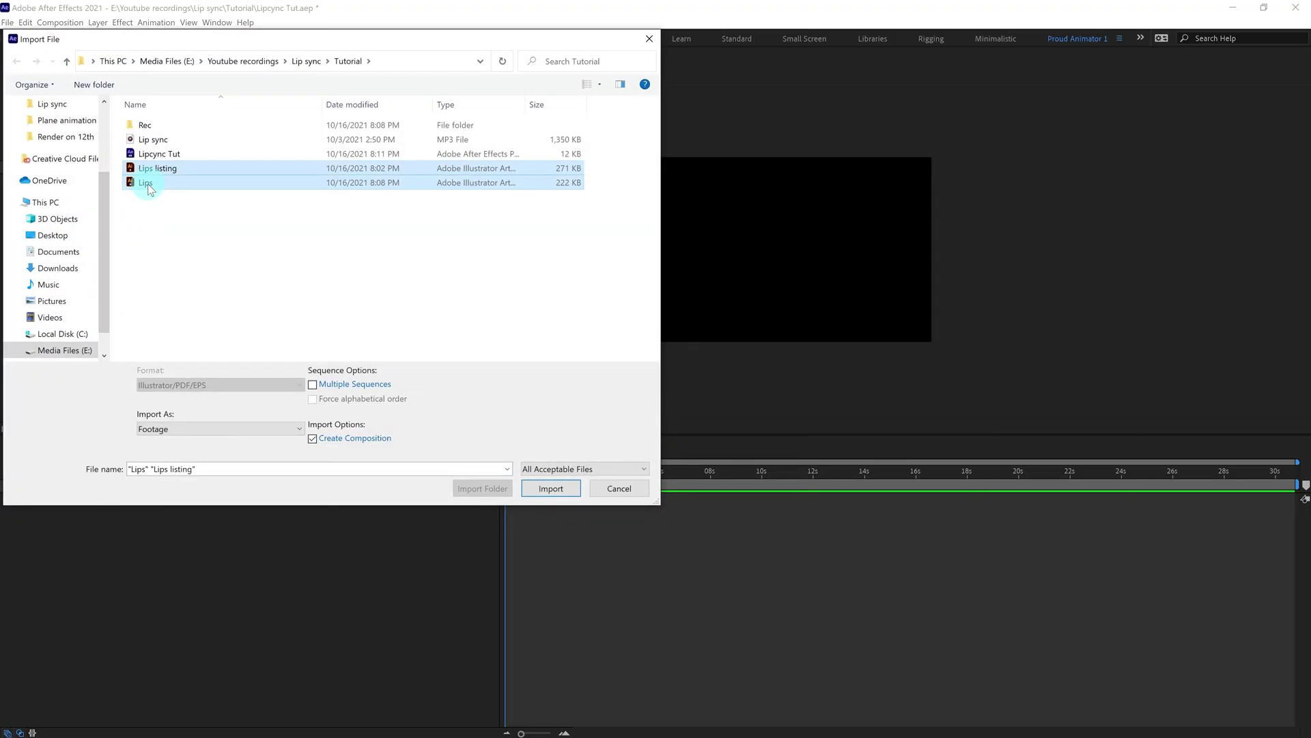
pyautogui.click(170, 430)
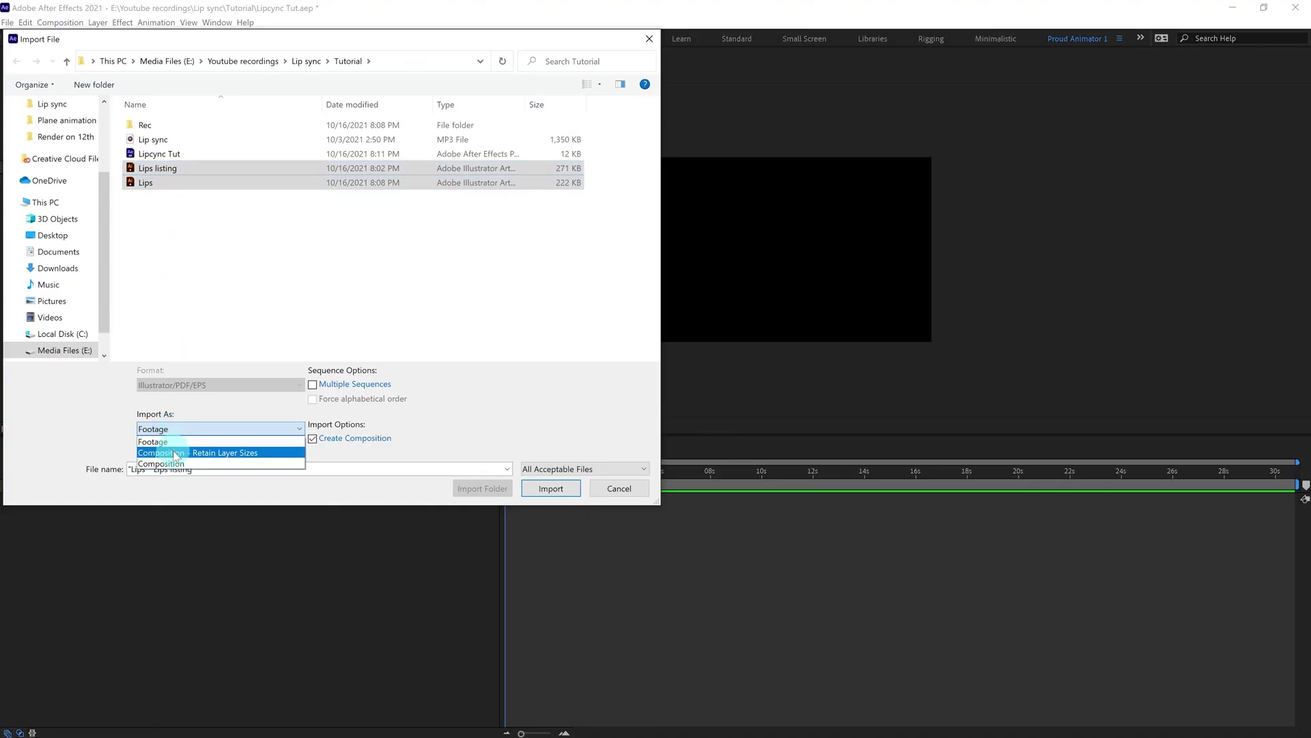
pyautogui.click(177, 455)
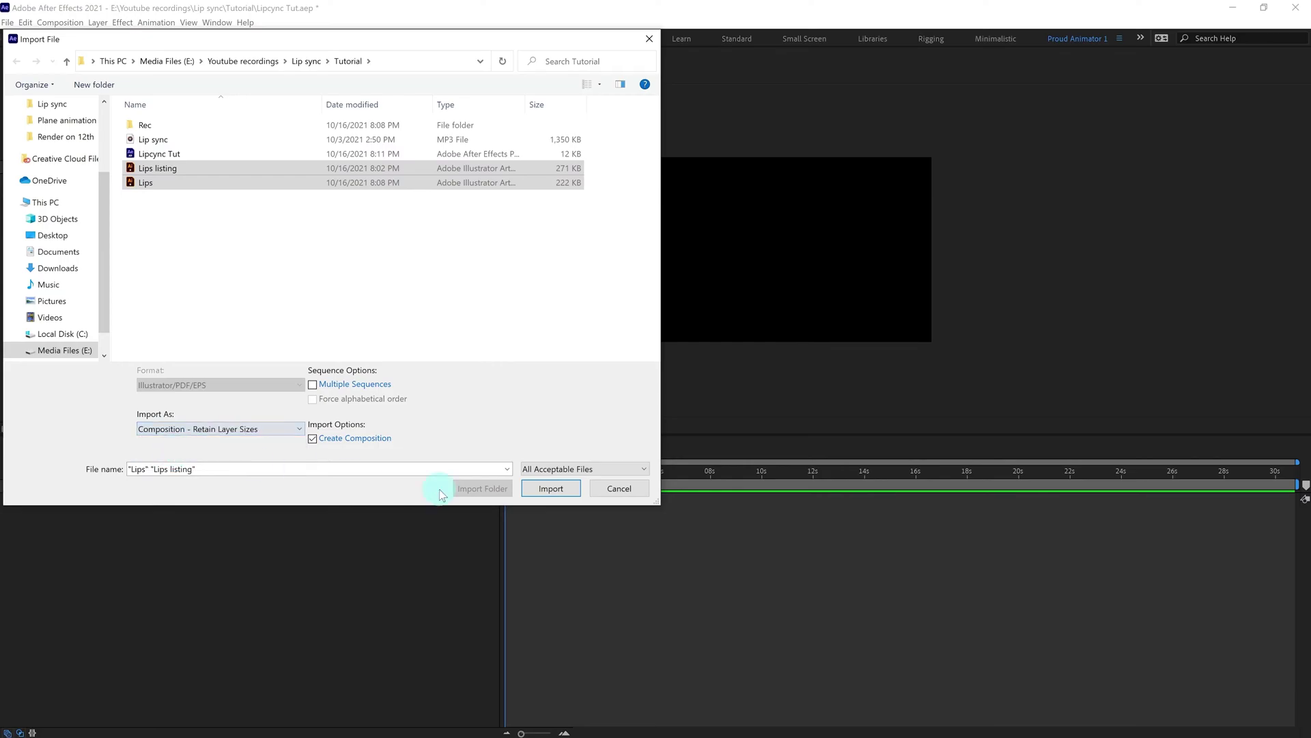
pyautogui.click(547, 489)
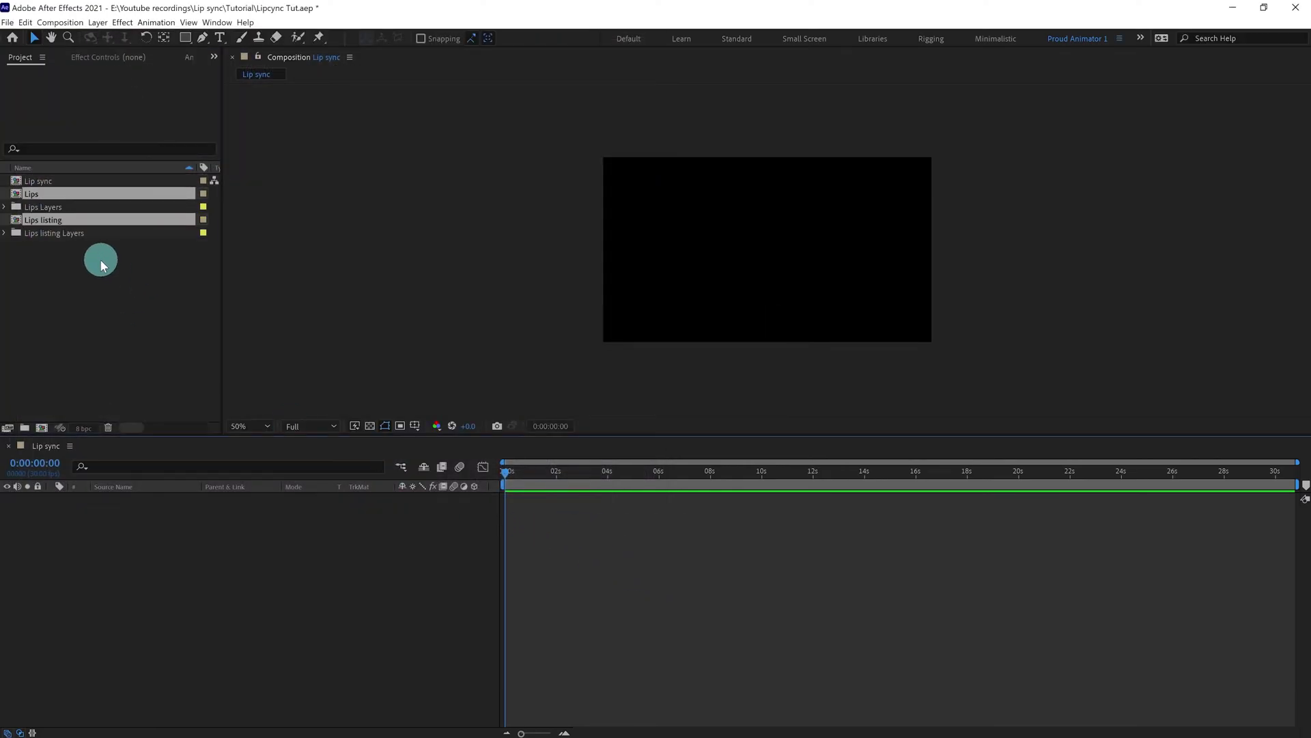
# Step: Place the Lips comp into the Lip sync timeline and scale it down toward its centre
pyautogui.click(44, 194)
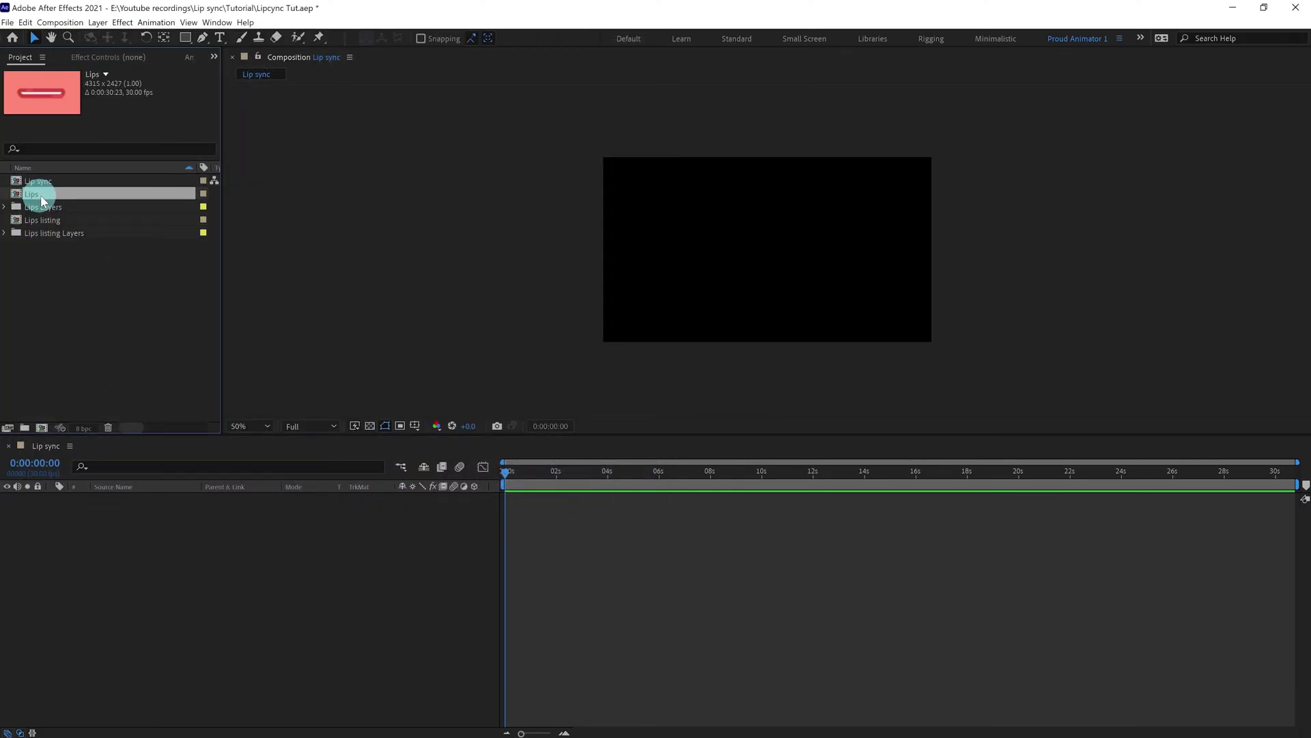
pyautogui.moveTo(49, 199); pyautogui.dragTo(148, 536)
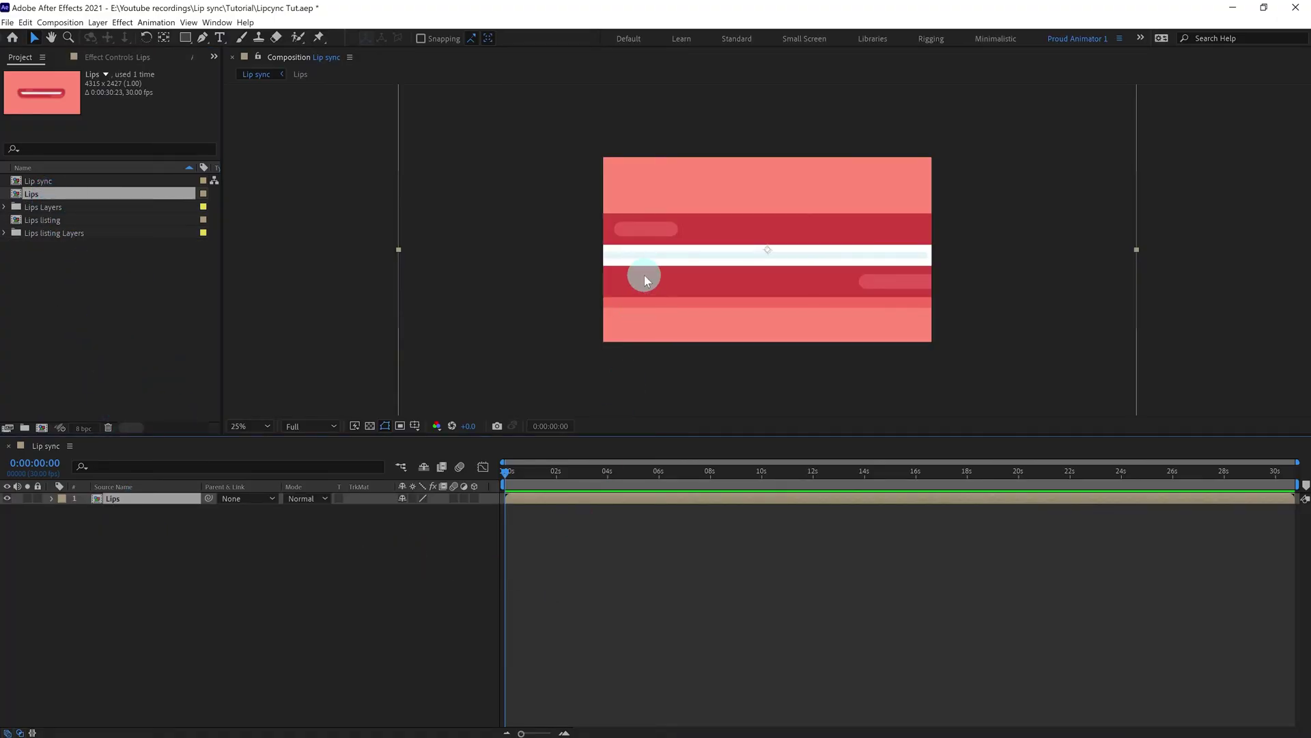
pyautogui.scroll(-2, 644, 276)
pyautogui.moveTo(582, 145); pyautogui.dragTo(680, 265)
# Step: Fit the Lips layer to the Lip sync frame and open the Lips comp for editing
pyautogui.press('.')
pyautogui.press('.')
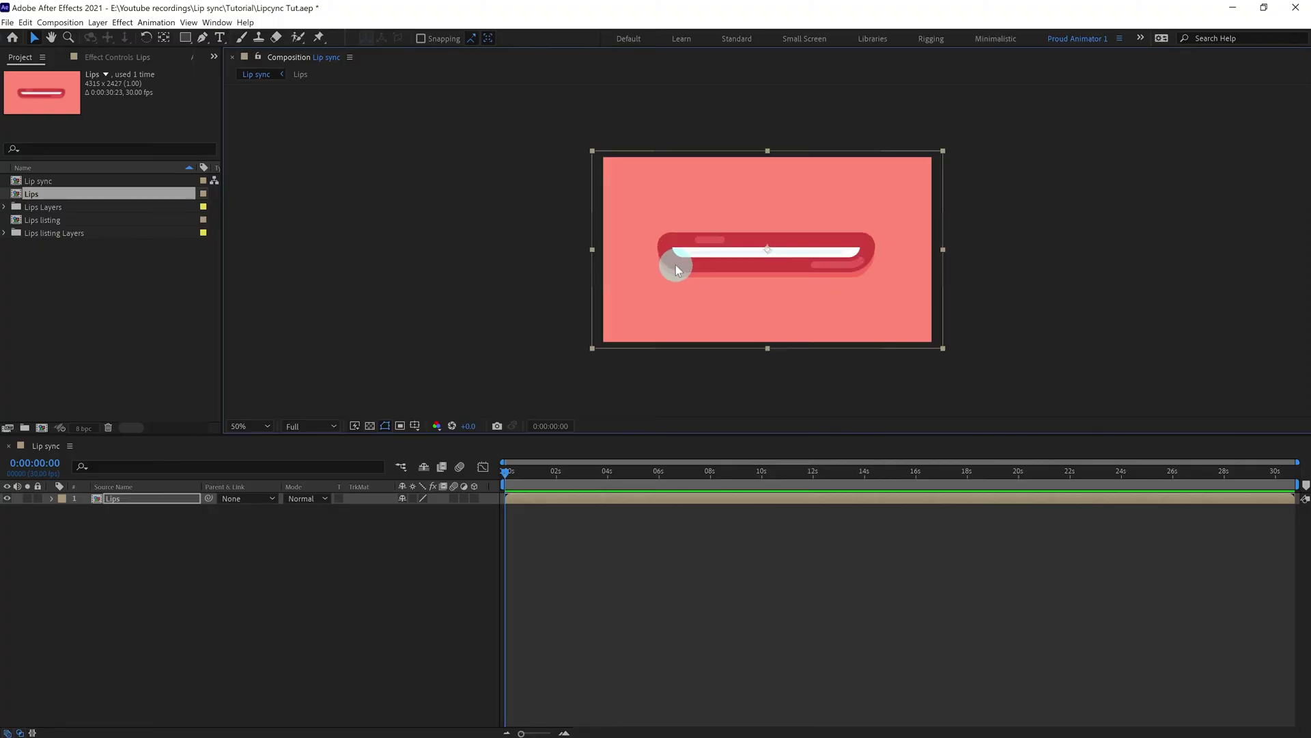
pyautogui.click(137, 501)
pyautogui.doubleClick(169, 503)
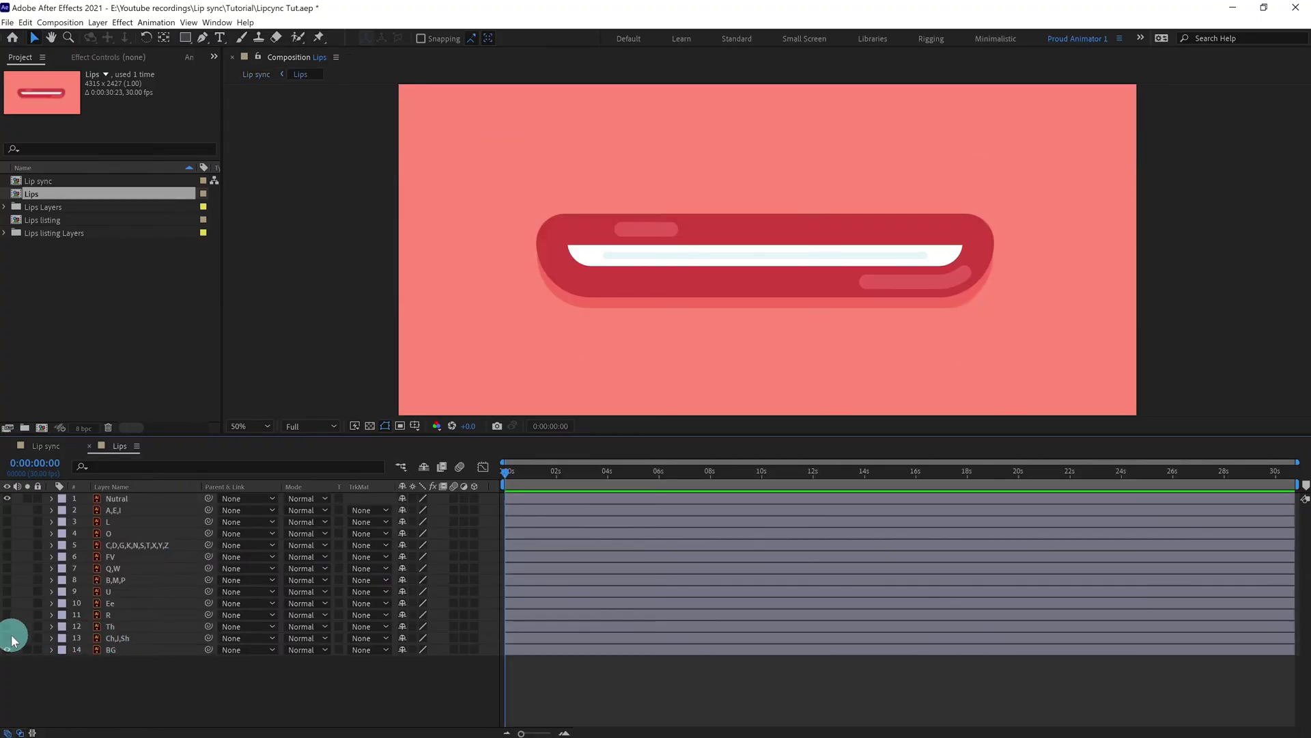
# Step: Inside Lips, make all mouth-shape layers visible and remove the BG layer
pyautogui.moveTo(6, 638); pyautogui.dragTo(10, 501)
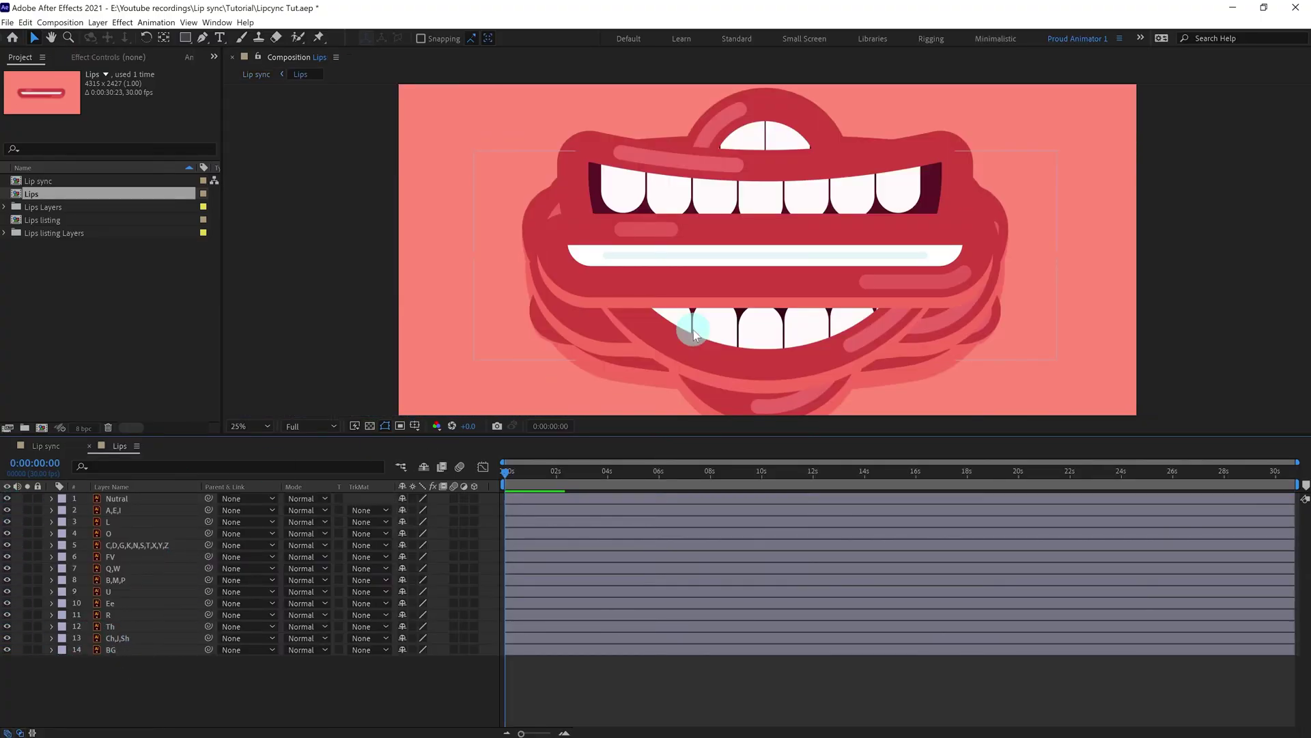
pyautogui.press(',')
pyautogui.click(126, 651)
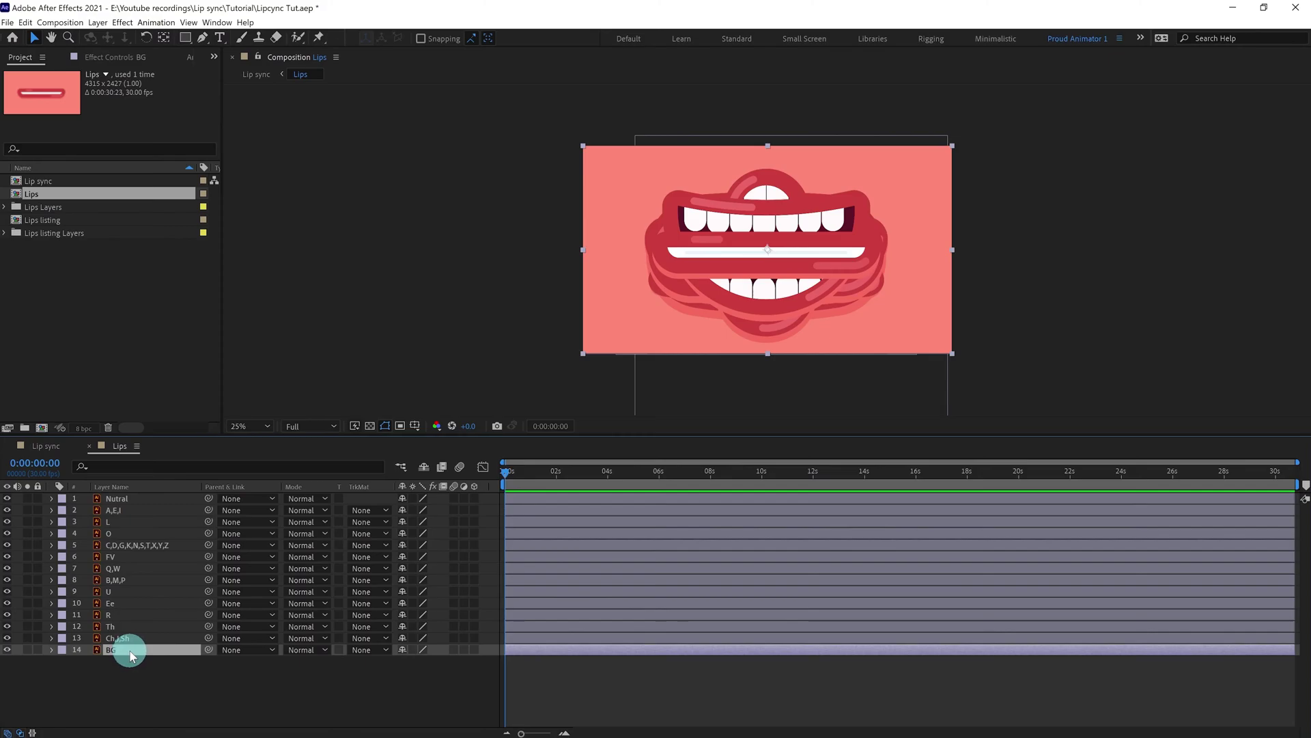
pyautogui.press('Delete')
# Step: Paste the BG layer into Lip sync and send it beneath the Lips layer
pyautogui.click(48, 447)
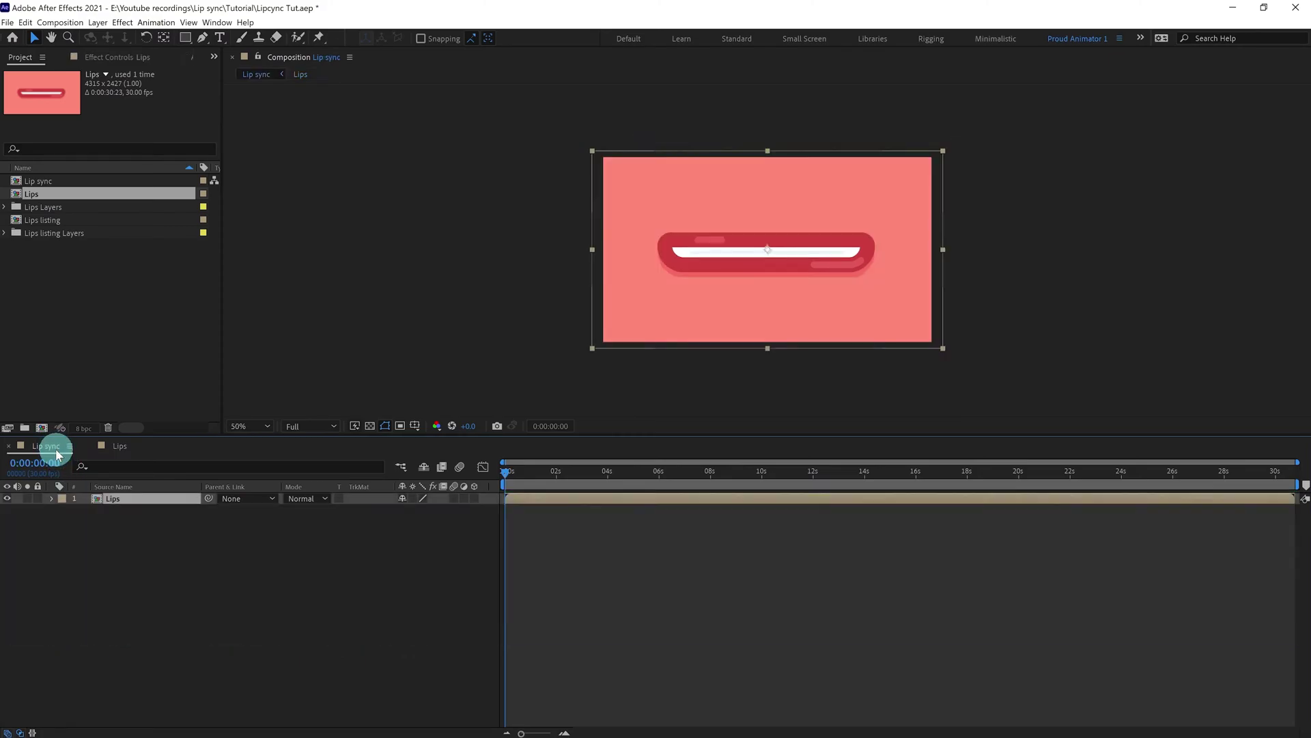
pyautogui.click(222, 598)
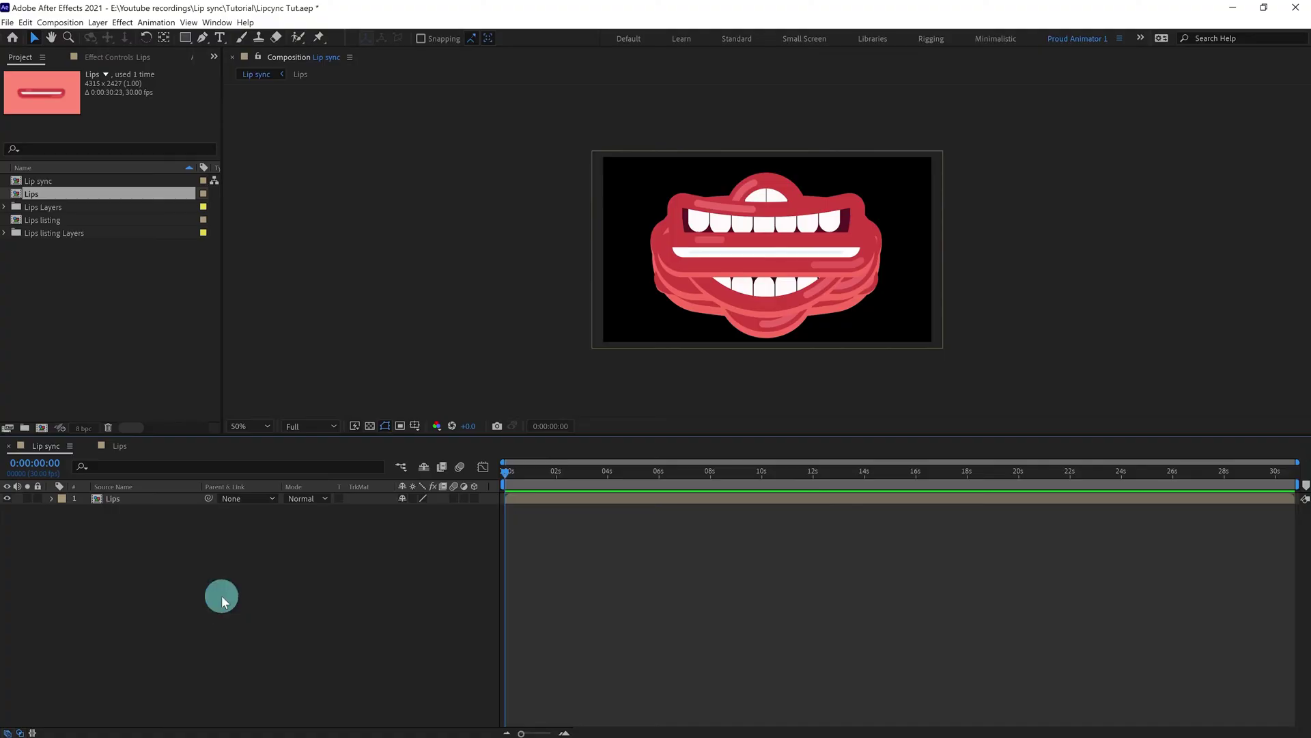
pyautogui.hotkey('ctrl', 'v')
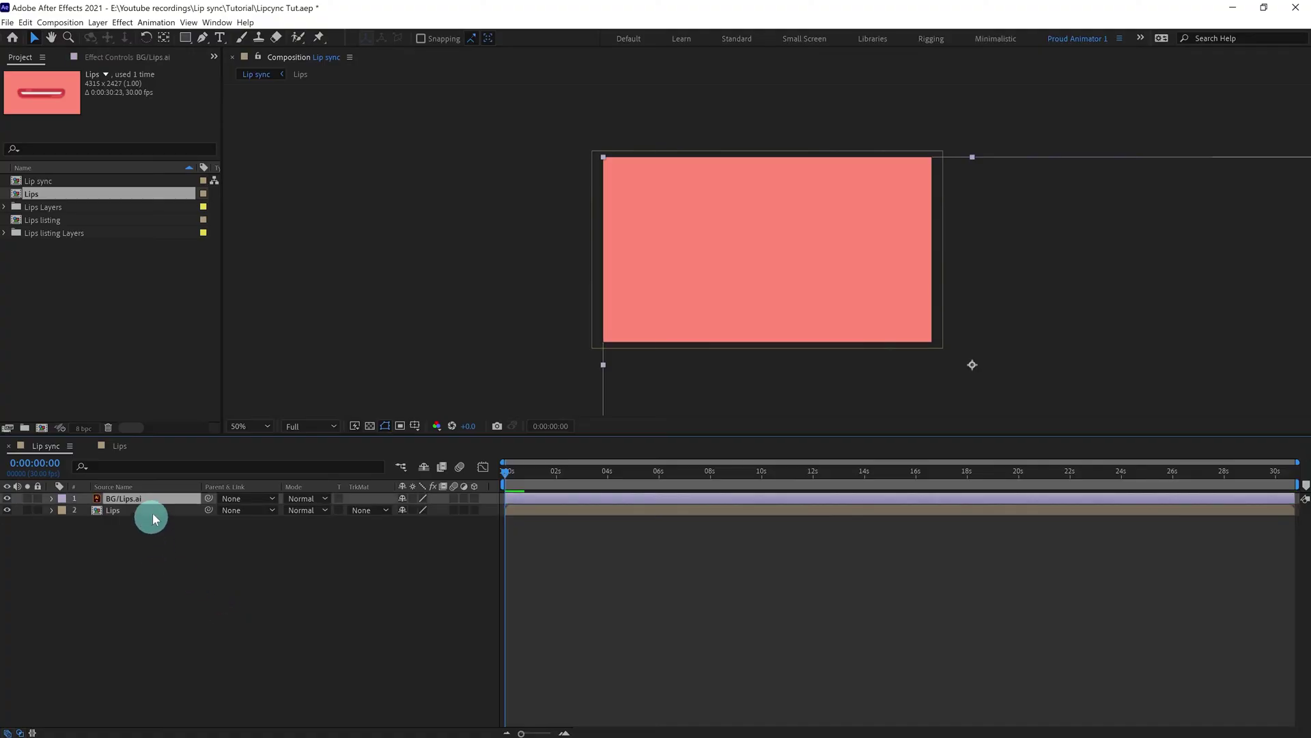
pyautogui.hotkey('ctrl', 'shift', '[')
pyautogui.click(625, 607)
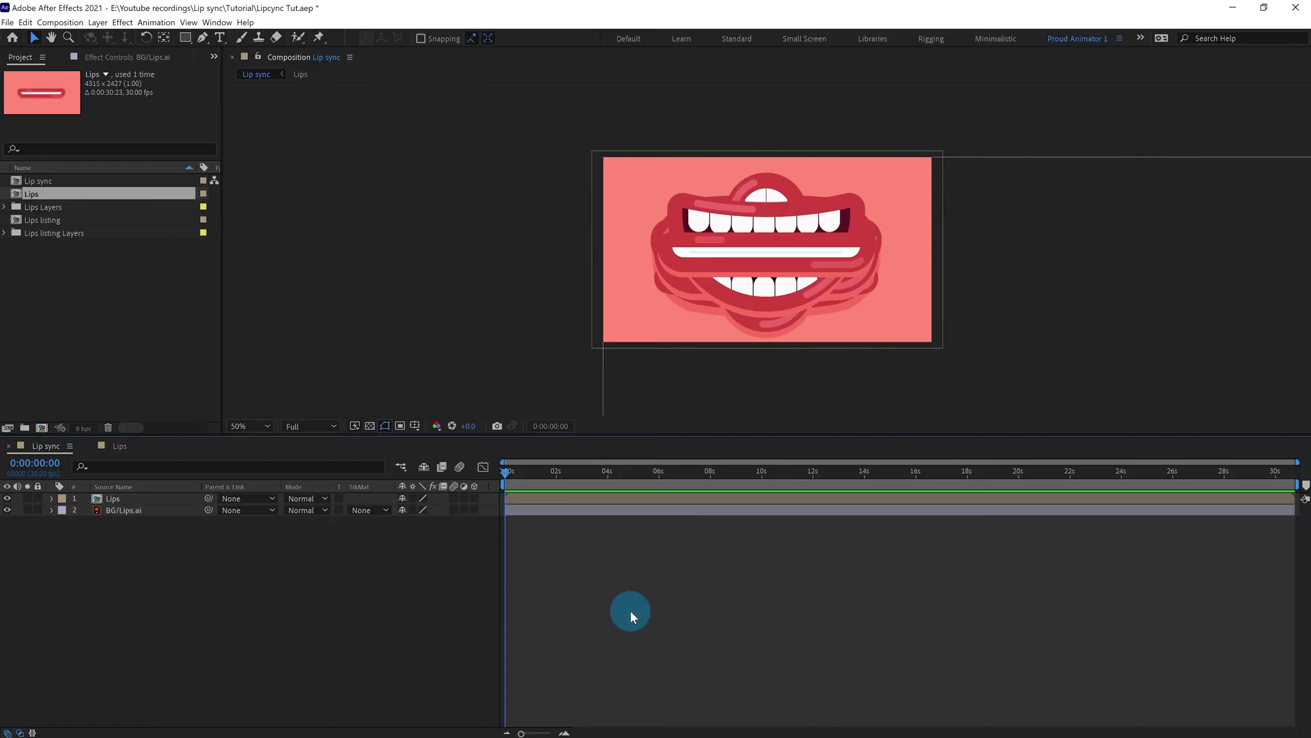
# Step: View the Lips listing comp, then go back through Lip sync into the Lips comp
pyautogui.doubleClick(43, 220)
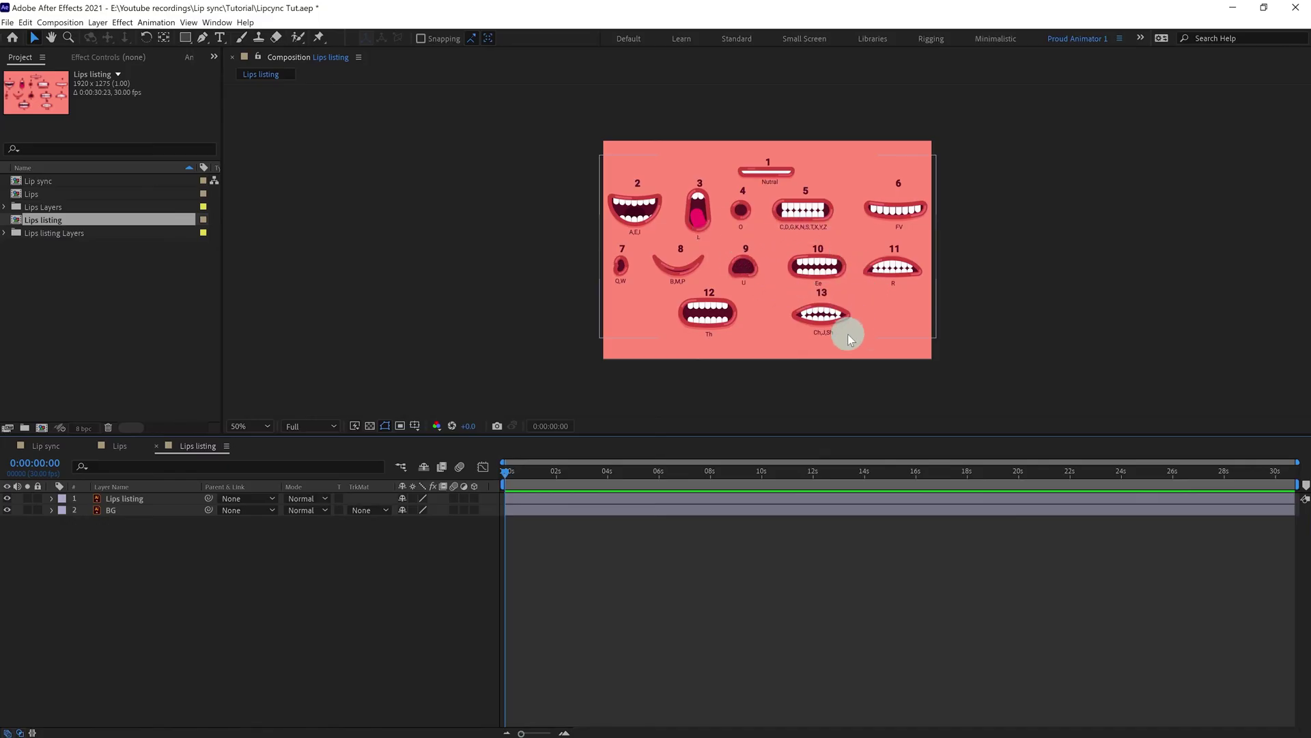
pyautogui.click(808, 441)
pyautogui.click(45, 445)
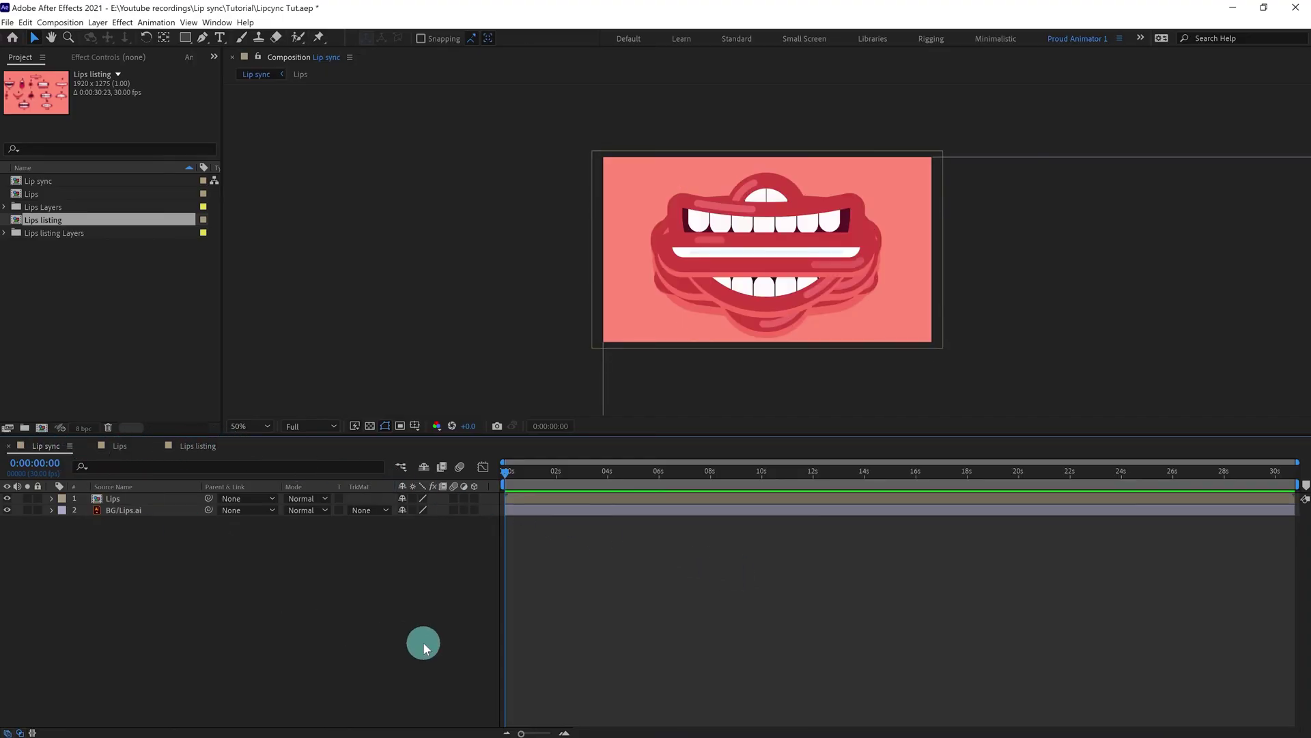
pyautogui.click(120, 450)
# Step: Select the 13 mouth layers, Nutral through Ch,J,Sh, and trim each to a single frame
pyautogui.click(123, 499)
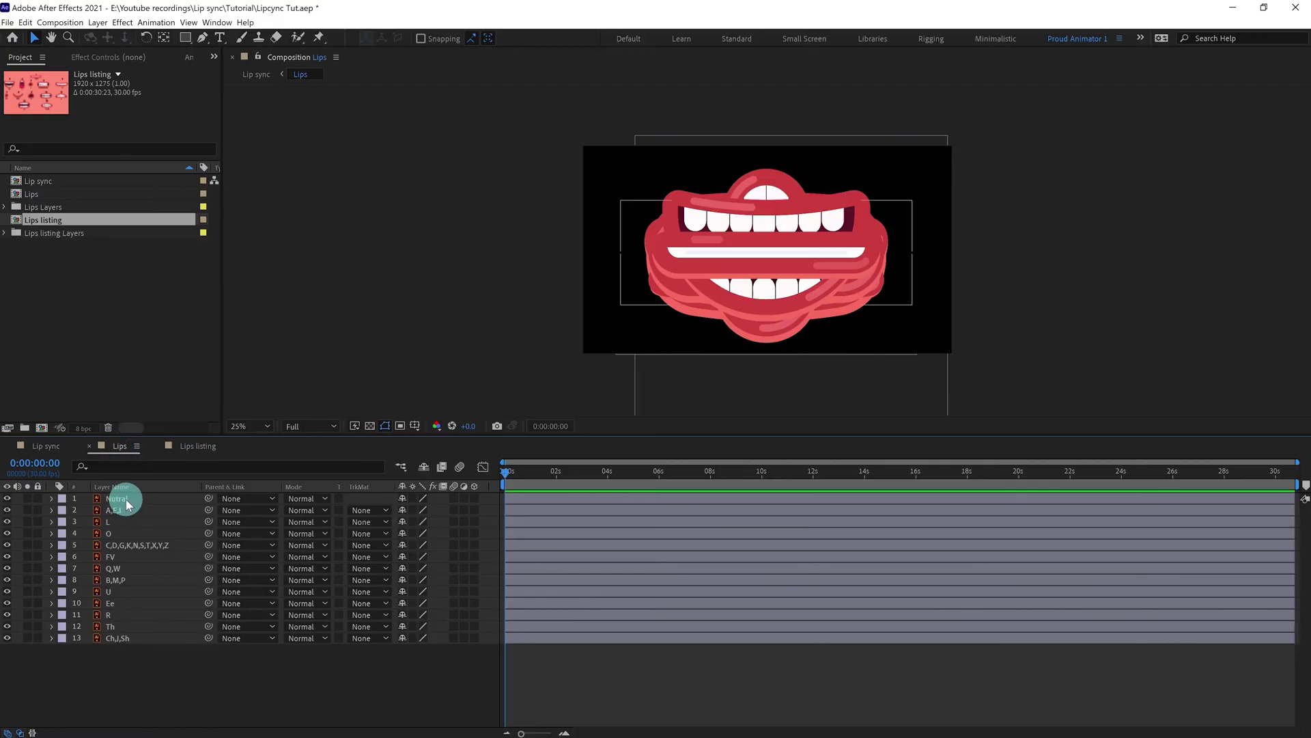
pyautogui.keyDown('shift'); pyautogui.click(128, 640); pyautogui.keyUp('shift')
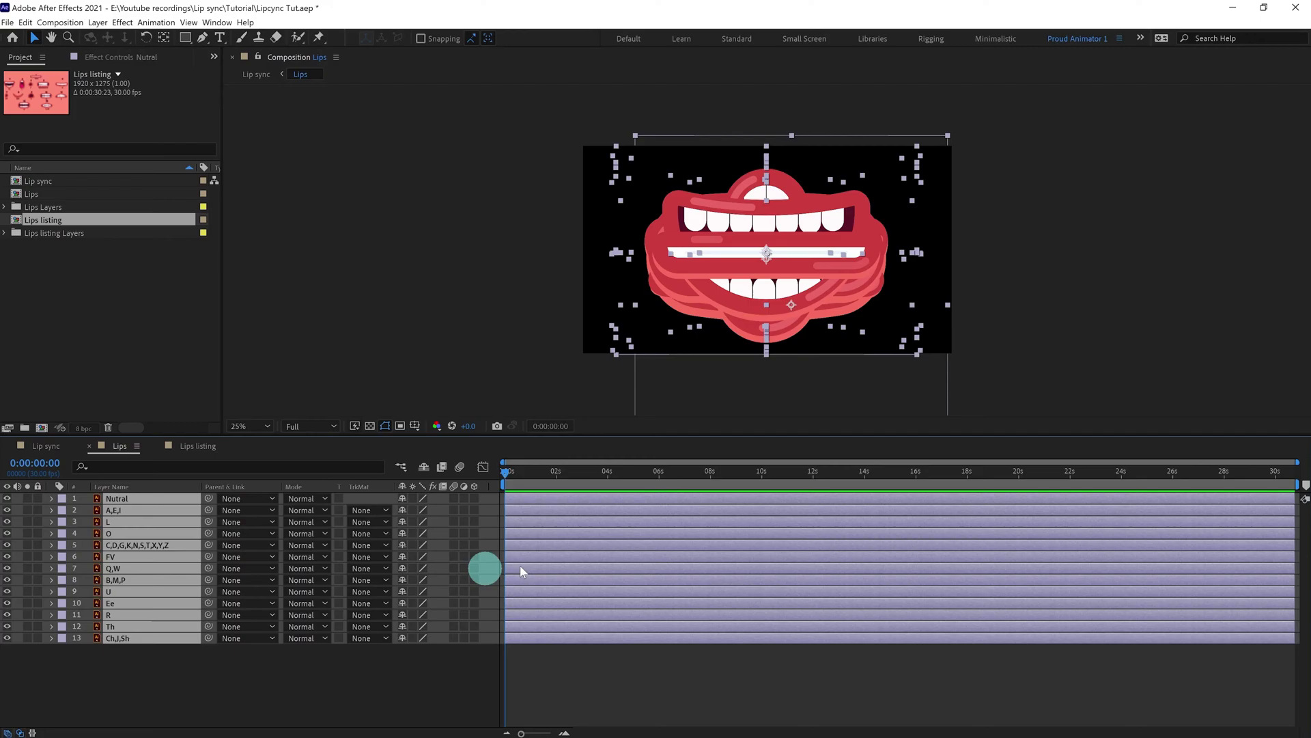
pyautogui.scroll(5, 579, 681)
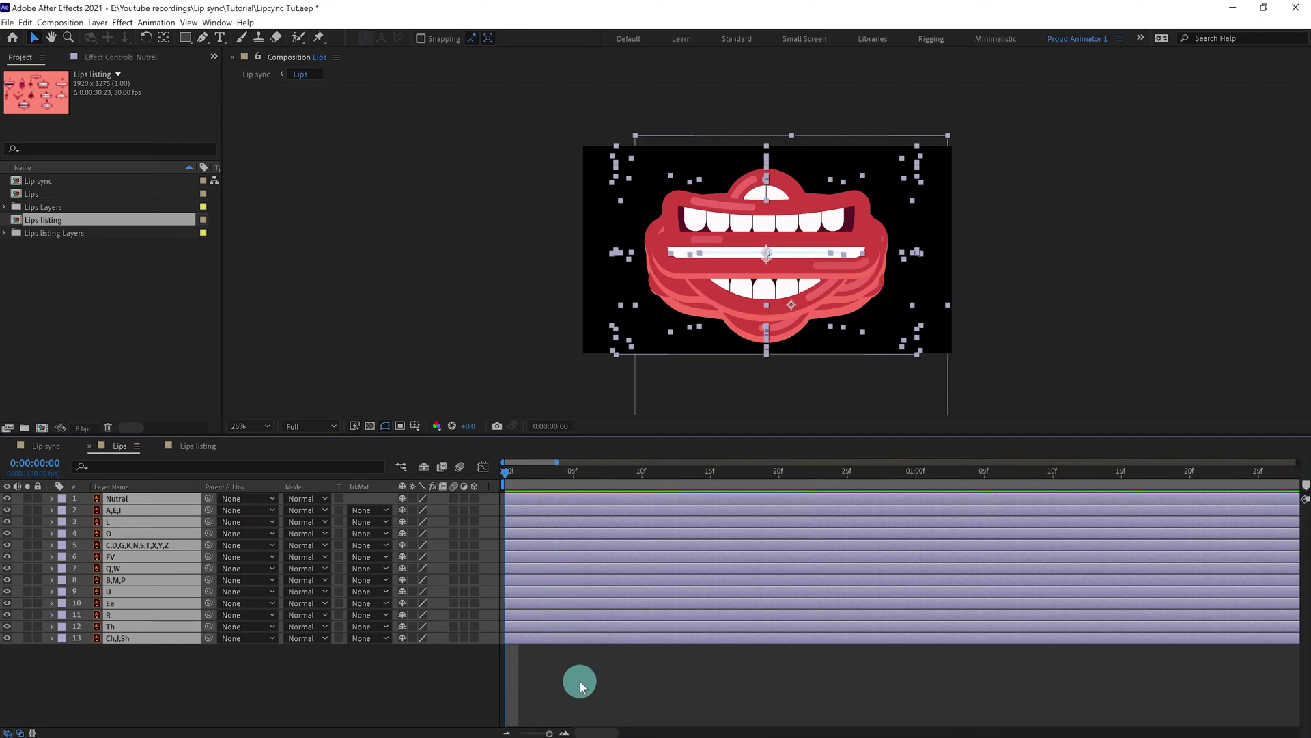
pyautogui.scroll(3, 579, 681)
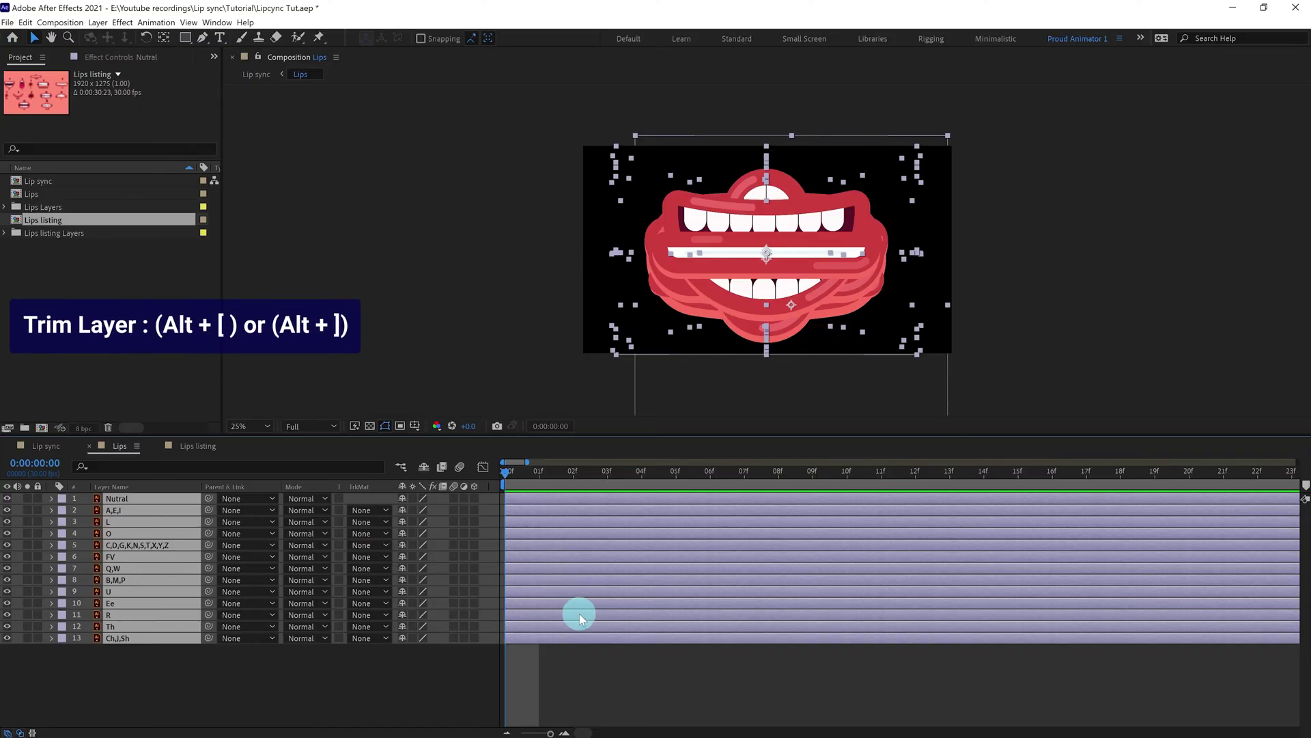
pyautogui.hotkey('alt', ']')
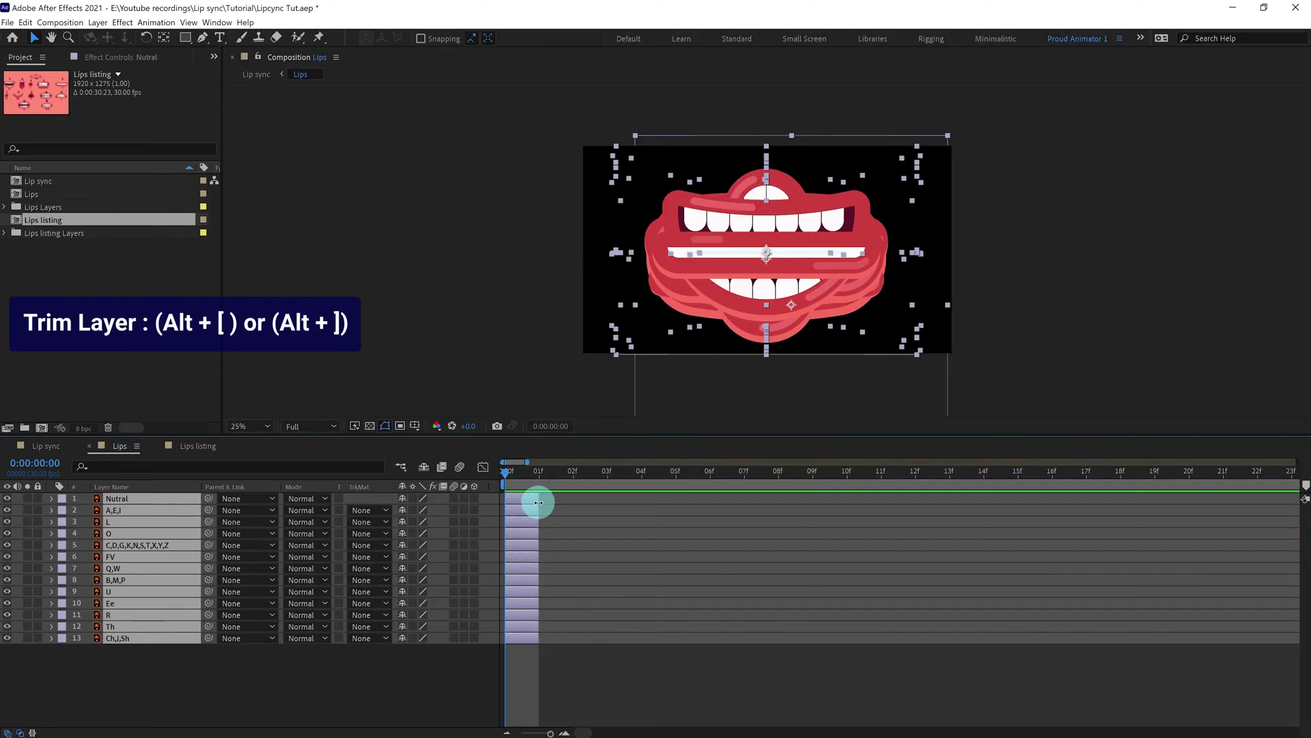
# Step: Sequence the 13 one-frame mouth layers back-to-back without overlap and scrub to preview them
pyautogui.rightClick(158, 499)
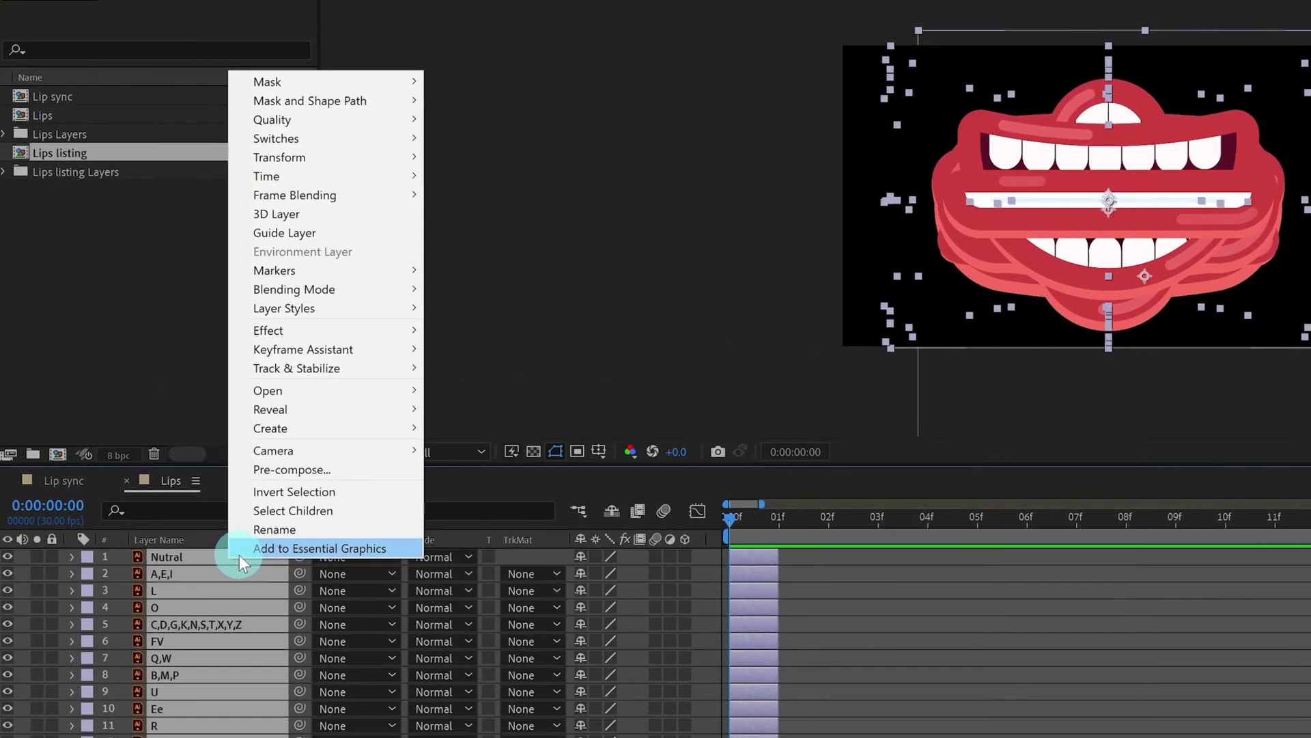
pyautogui.moveTo(289, 347)
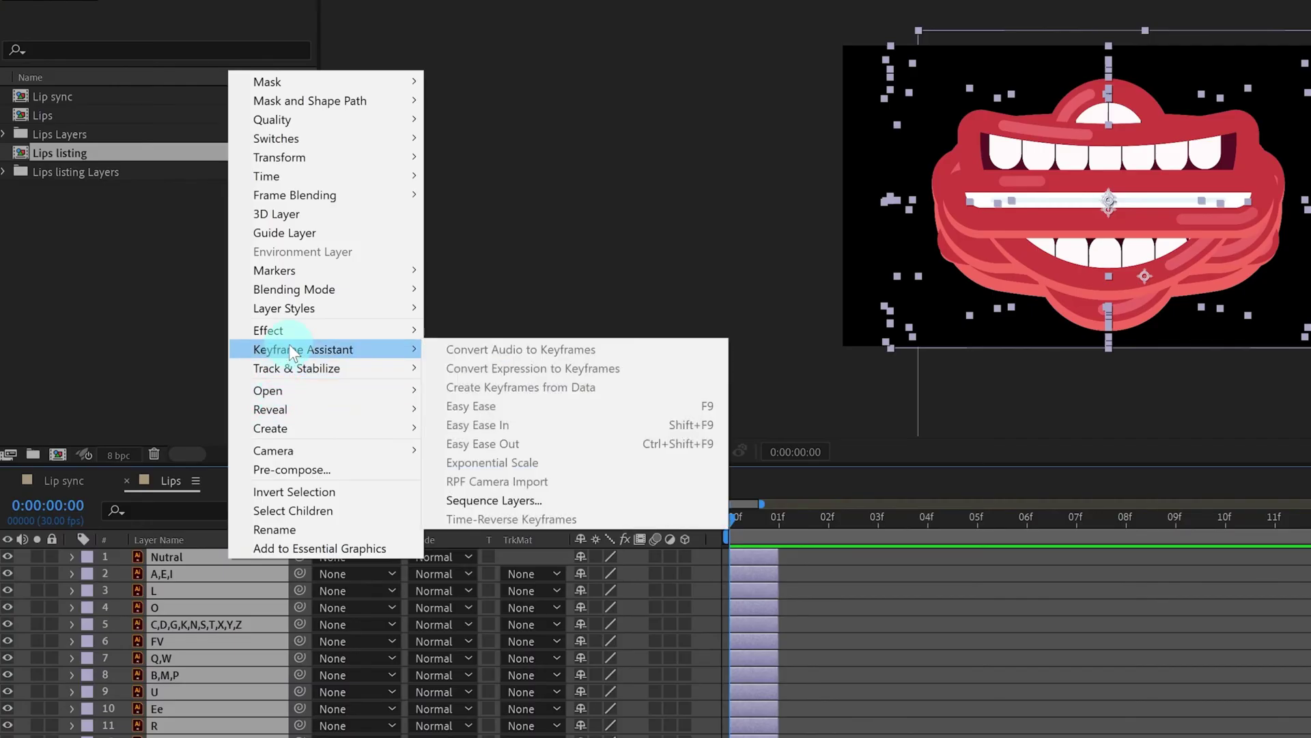
pyautogui.click(497, 500)
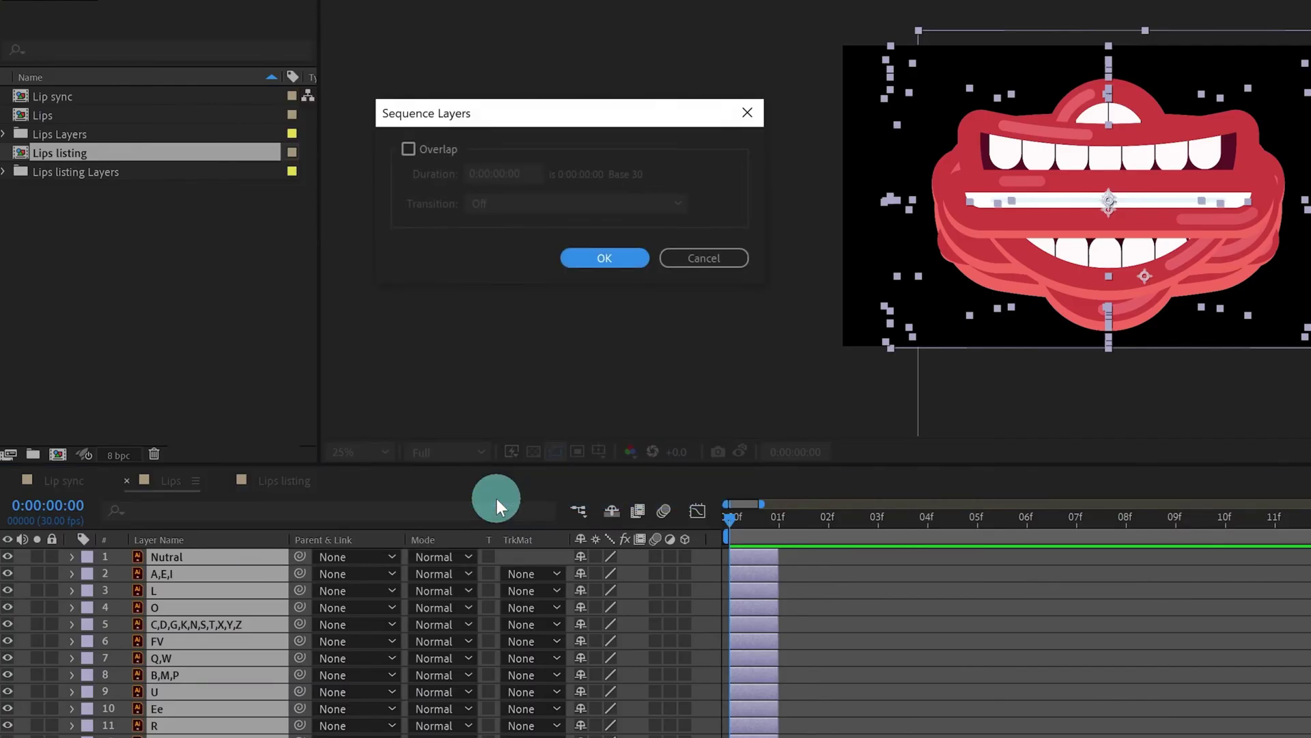
pyautogui.click(598, 258)
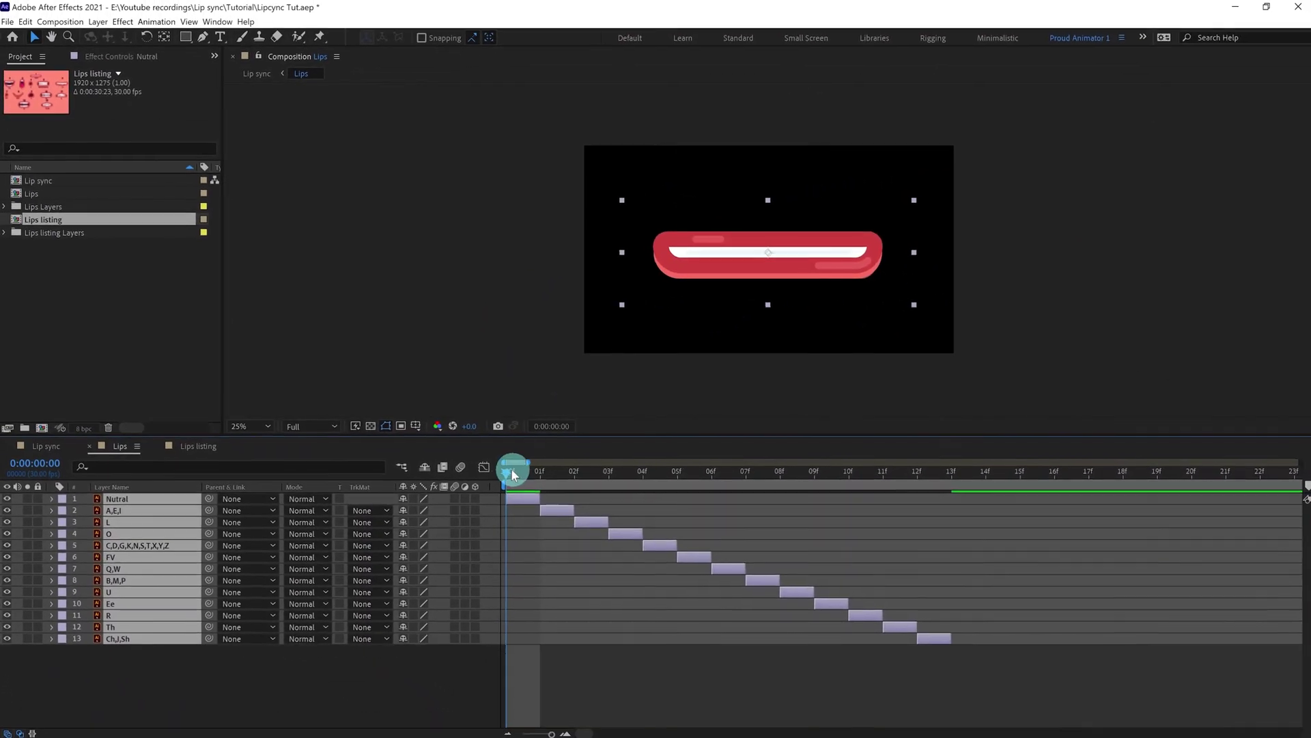
pyautogui.moveTo(737, 514); pyautogui.dragTo(964, 559)
pyautogui.moveTo(668, 500); pyautogui.dragTo(443, 486)
# Step: Stretch the Ch,J,Sh layer's out point to about 01:03f
pyautogui.press('-')
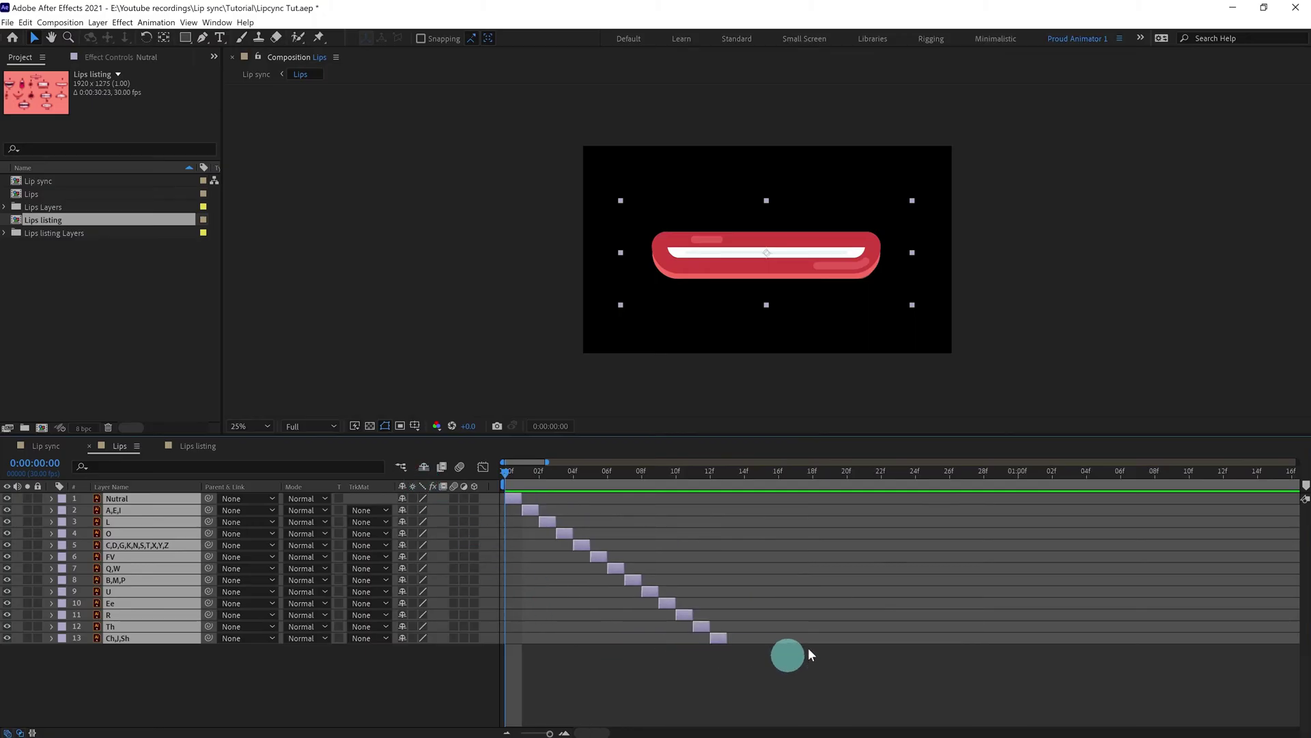
pyautogui.click(771, 678)
pyautogui.moveTo(730, 639); pyautogui.dragTo(1069, 637)
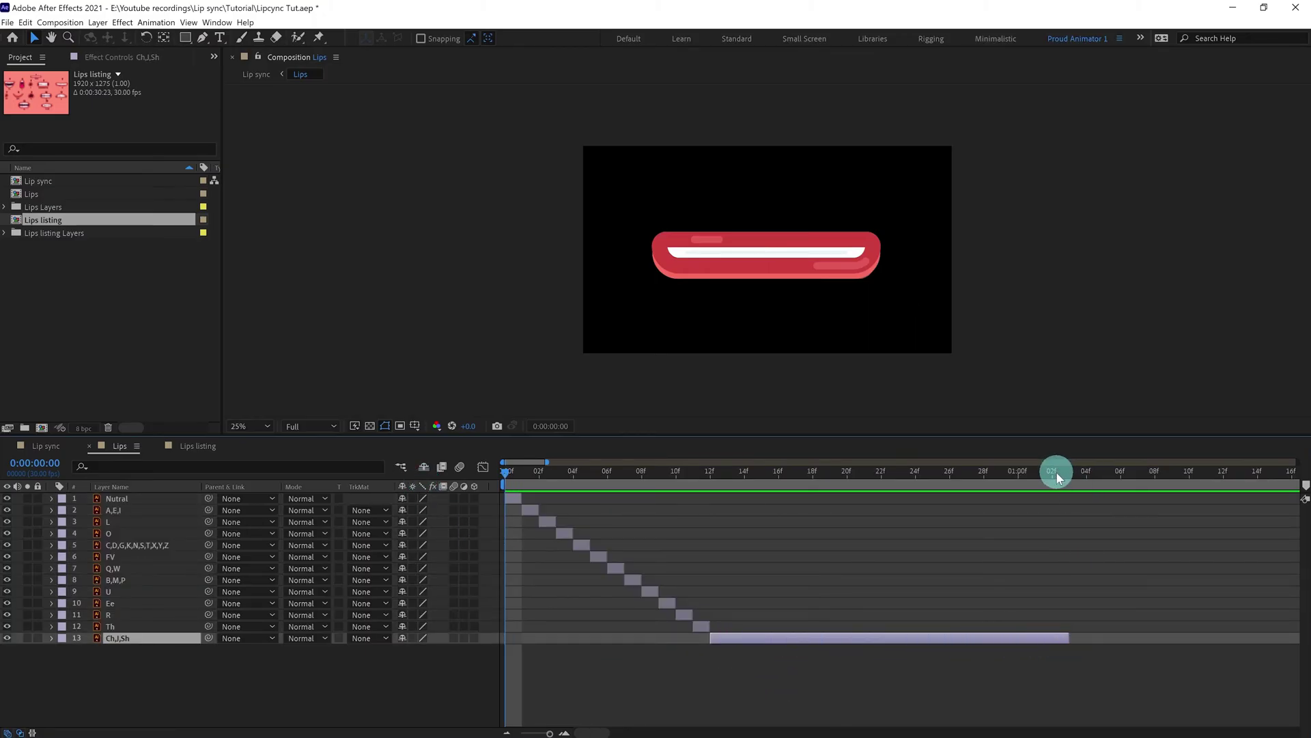
# Step: End the work area at 01:03f and trim the Lips comp to the work area
pyautogui.moveTo(1055, 472)
pyautogui.mouseDown()
pyautogui.moveTo(728, 504)
pyautogui.moveTo(1072, 515)
pyautogui.moveTo(1070, 487)
pyautogui.mouseUp()
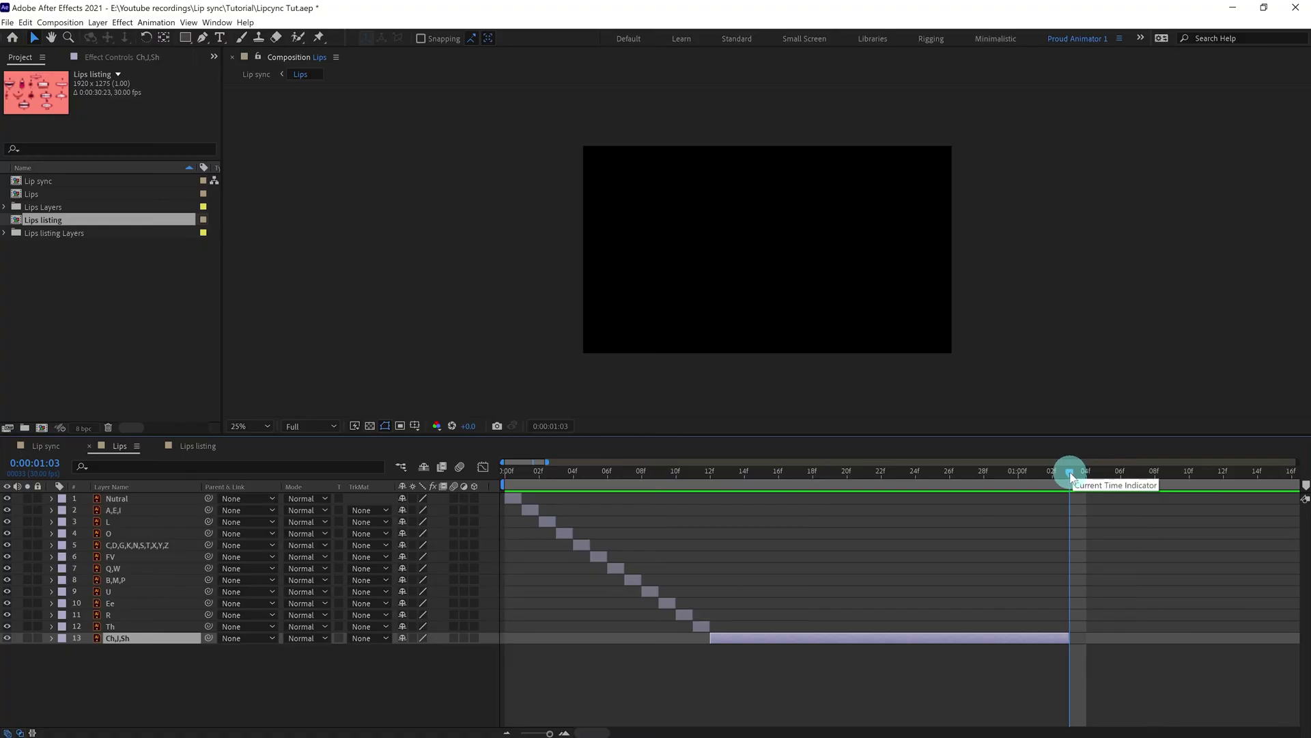
pyautogui.press('n')
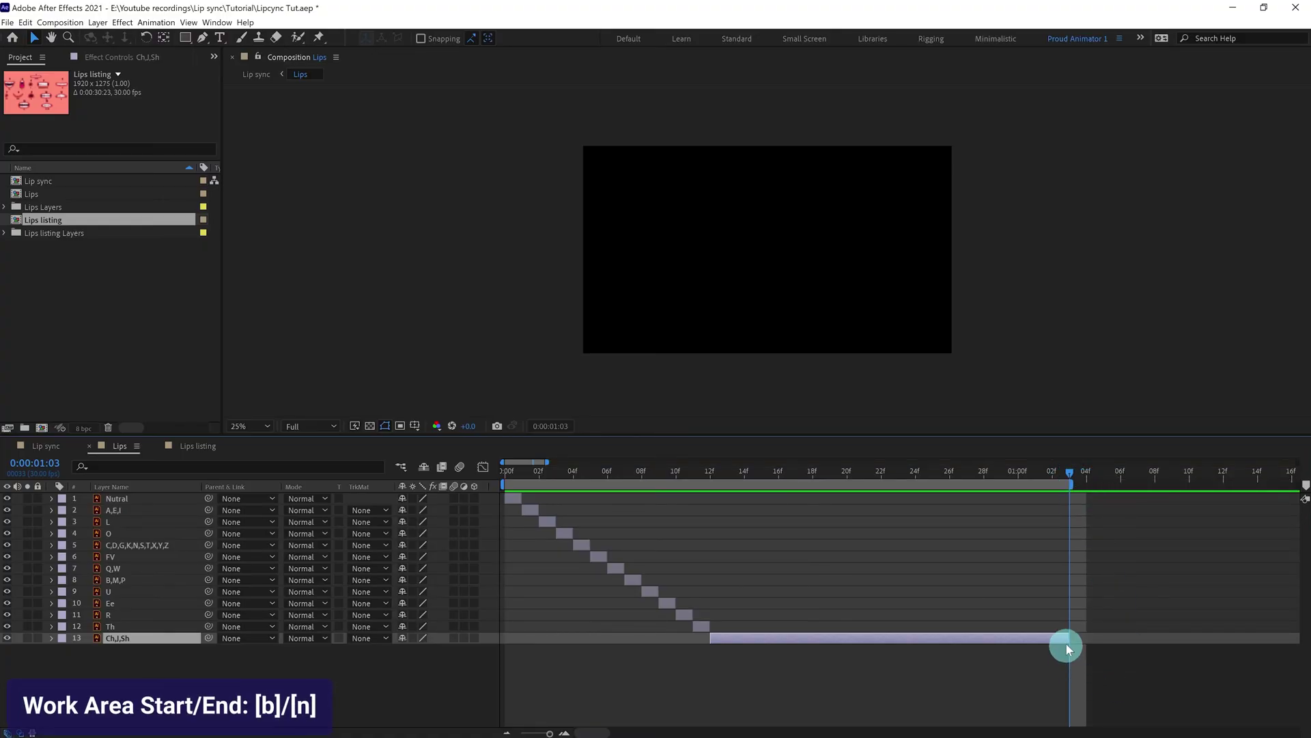
pyautogui.click(862, 472)
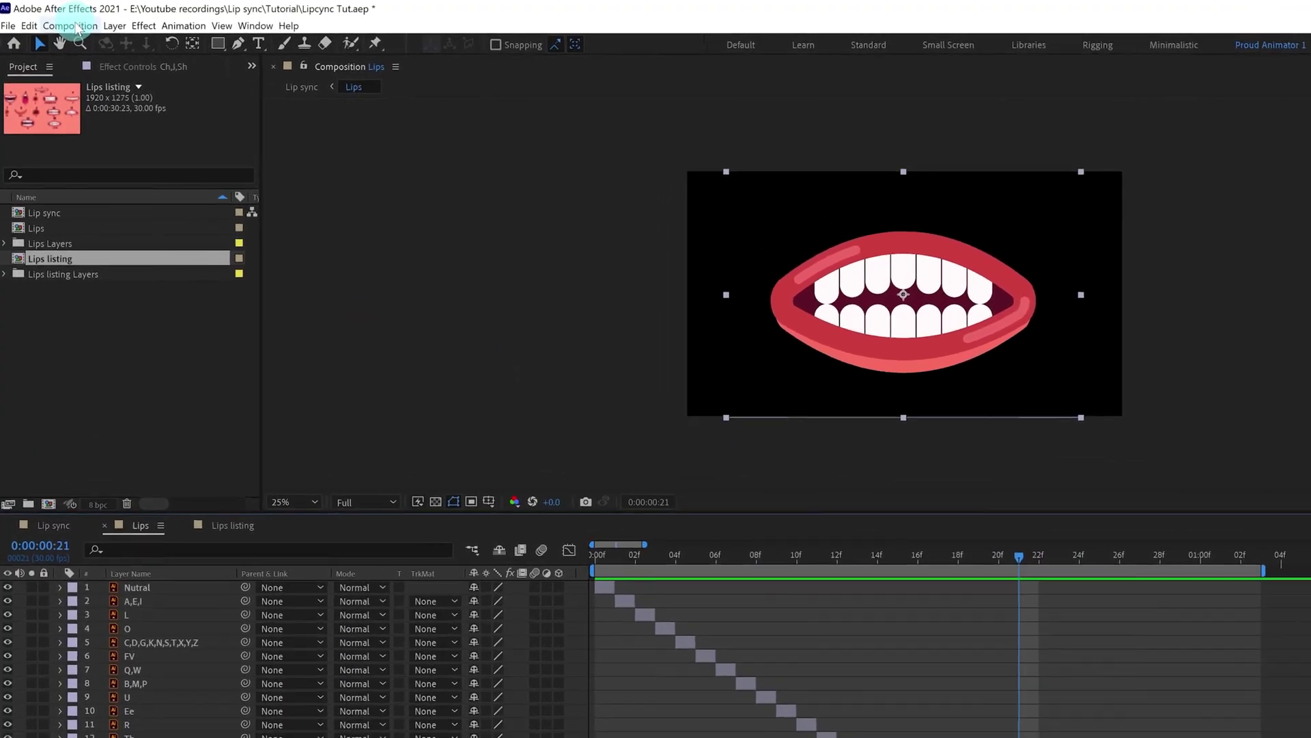
pyautogui.click(61, 22)
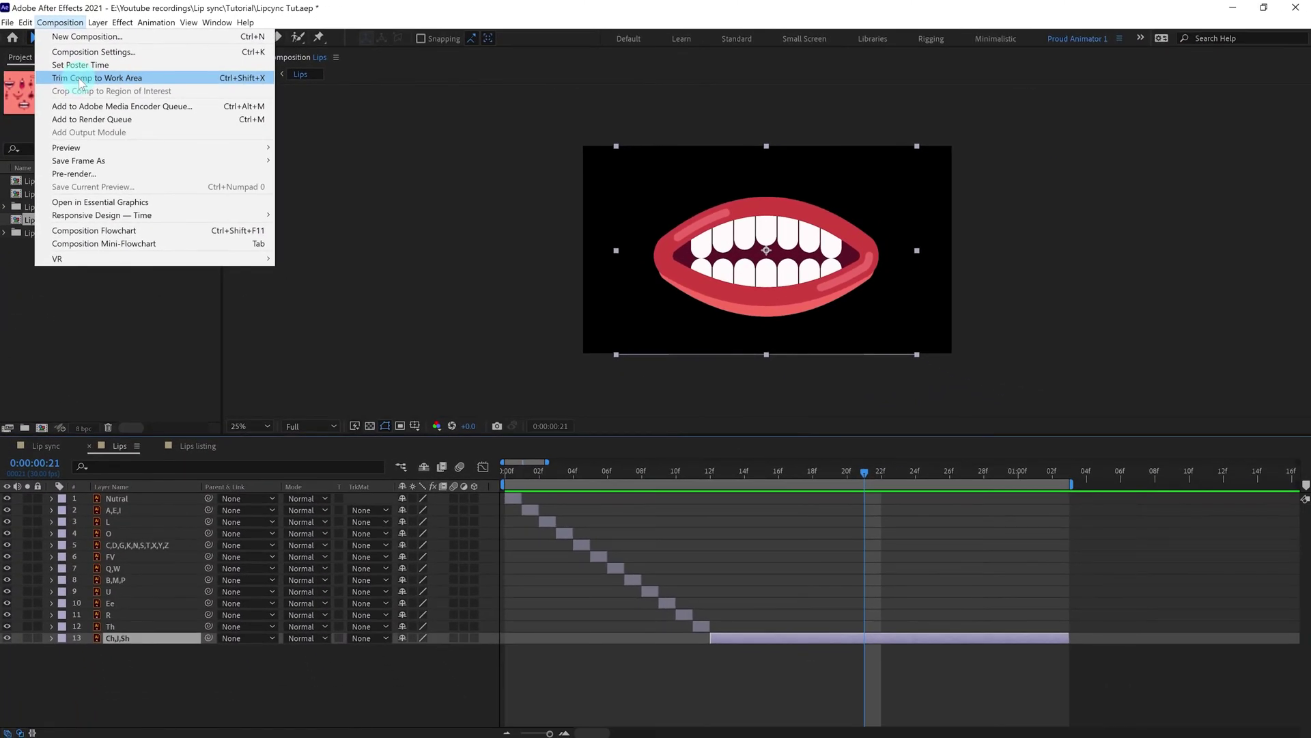
pyautogui.click(80, 78)
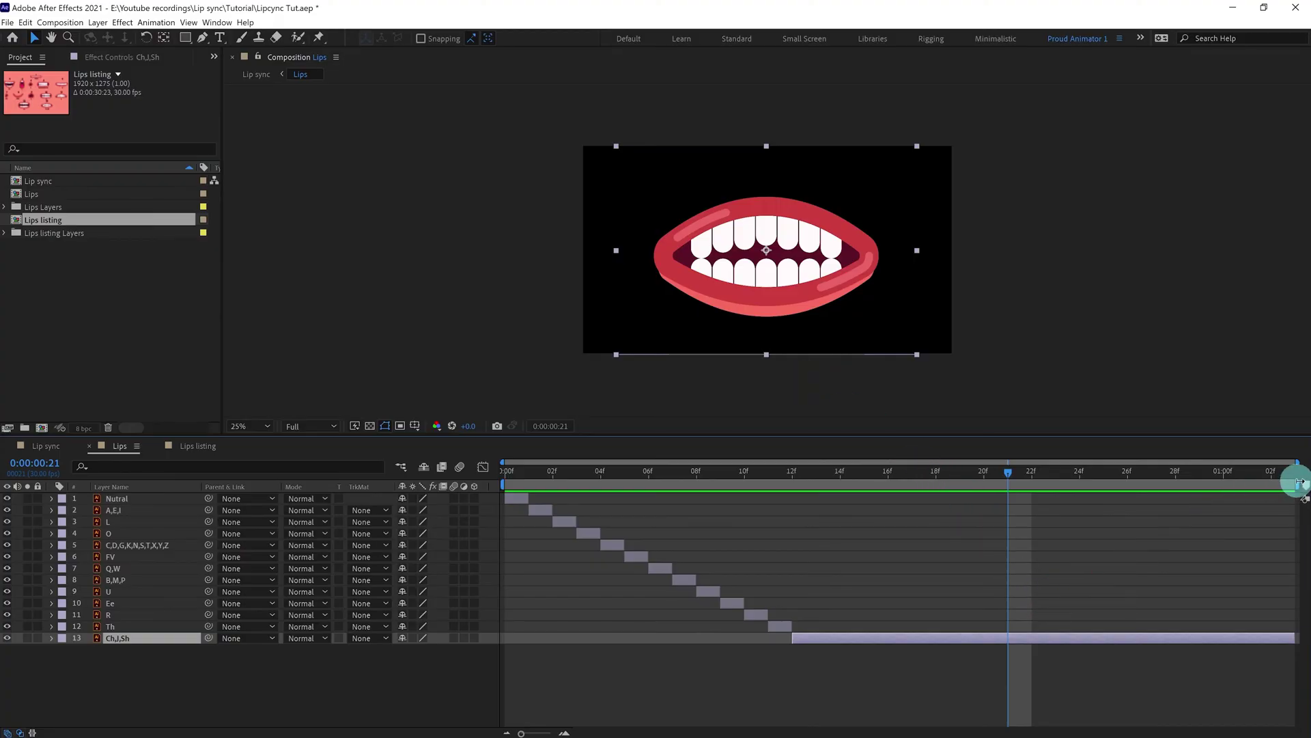
pyautogui.moveTo(1179, 465); pyautogui.dragTo(394, 467)
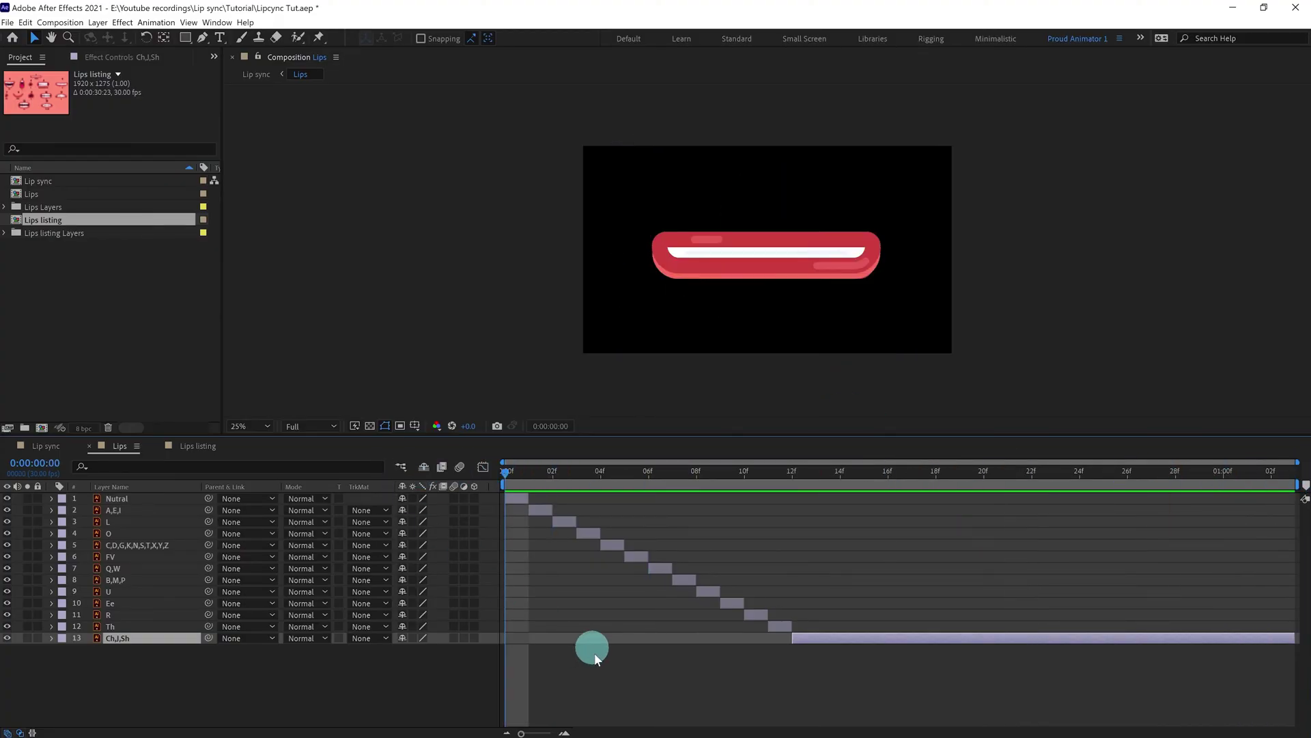
# Step: Enable Time Remapping on the Lips layer in Lip sync, adding start and end keyframes
pyautogui.click(594, 652)
pyautogui.click(46, 445)
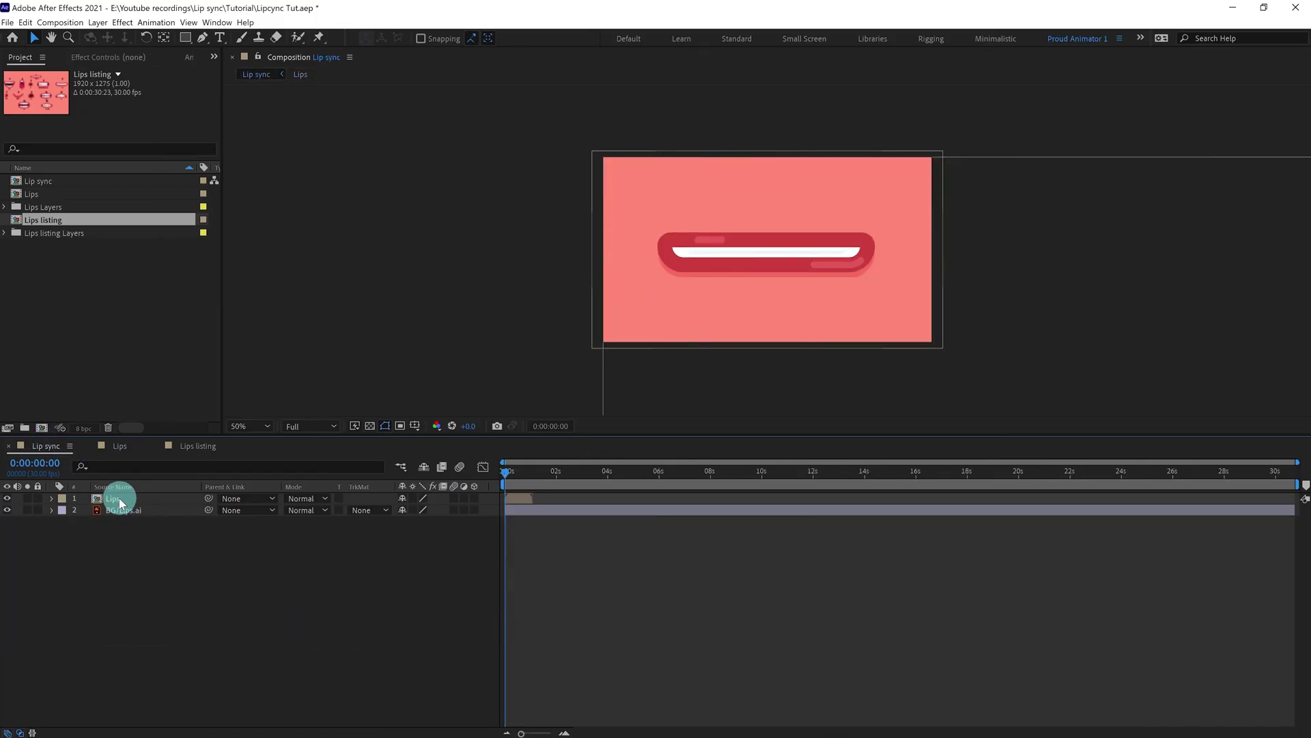
pyautogui.click(114, 501)
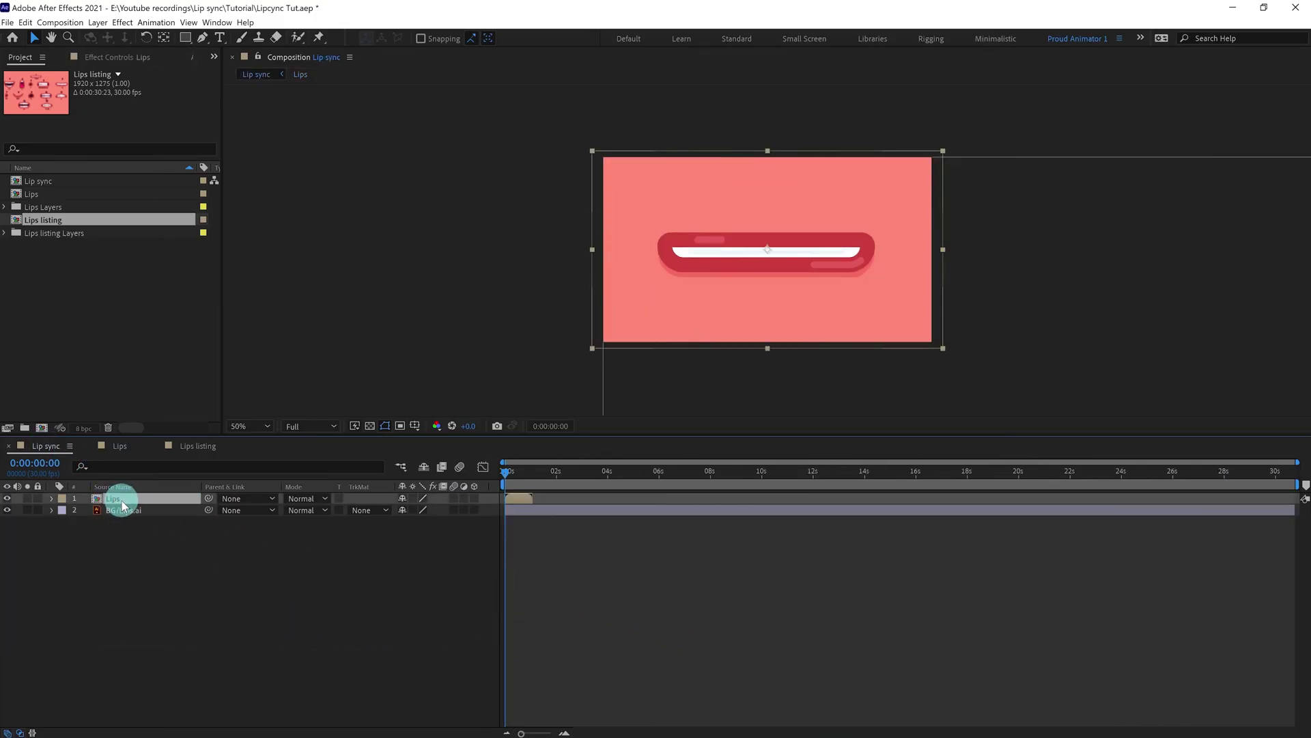
pyautogui.rightClick(118, 504)
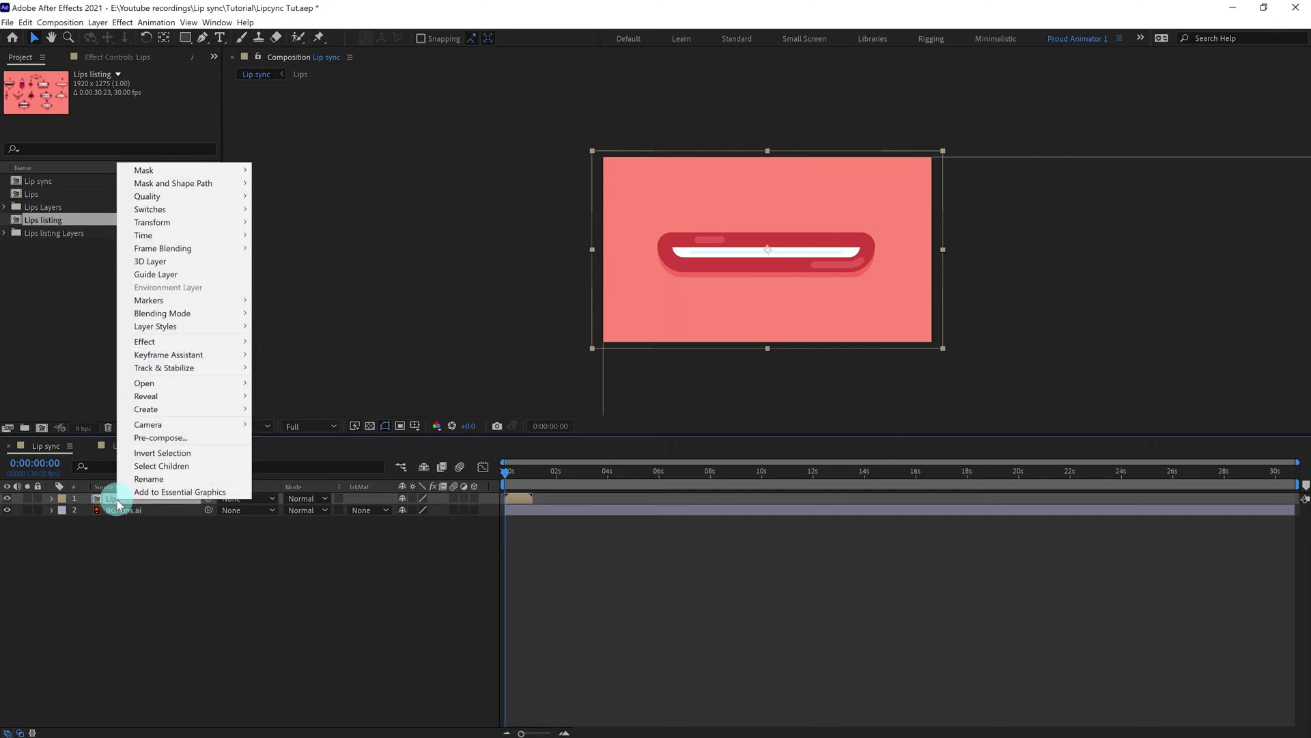
pyautogui.moveTo(145, 239)
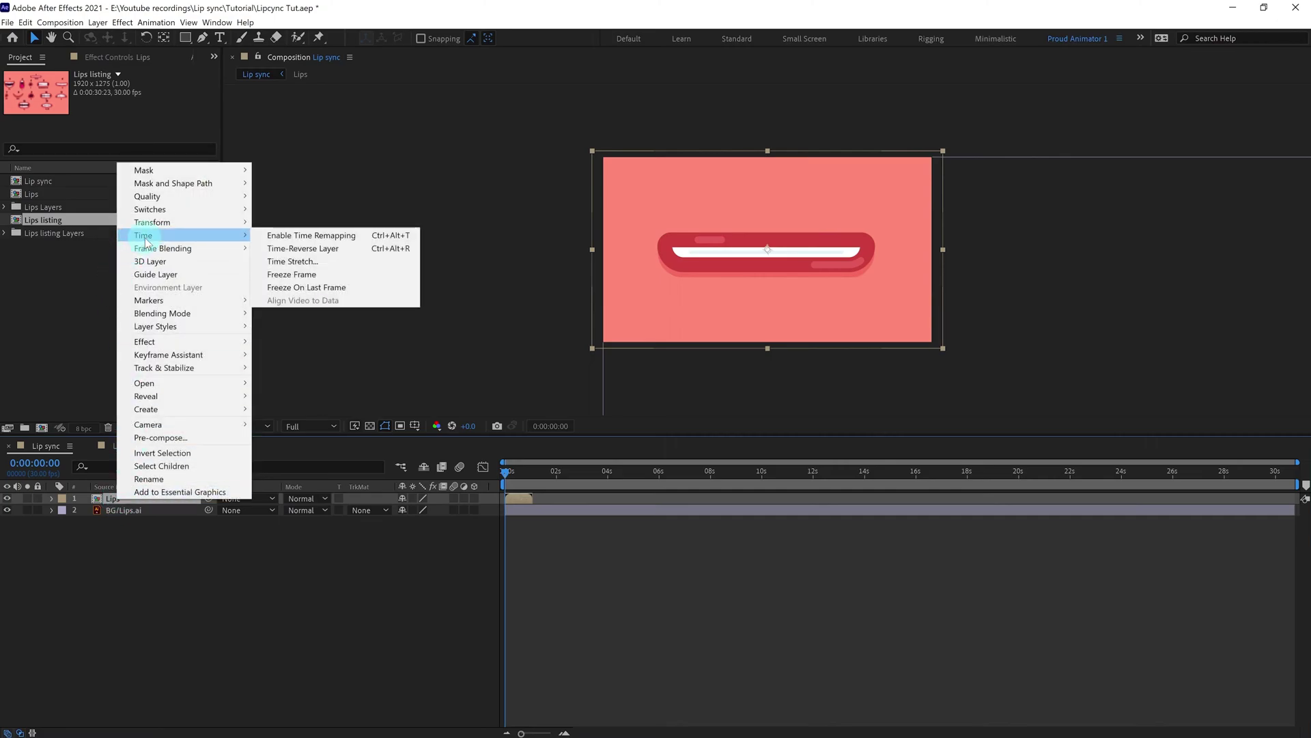
pyautogui.click(284, 234)
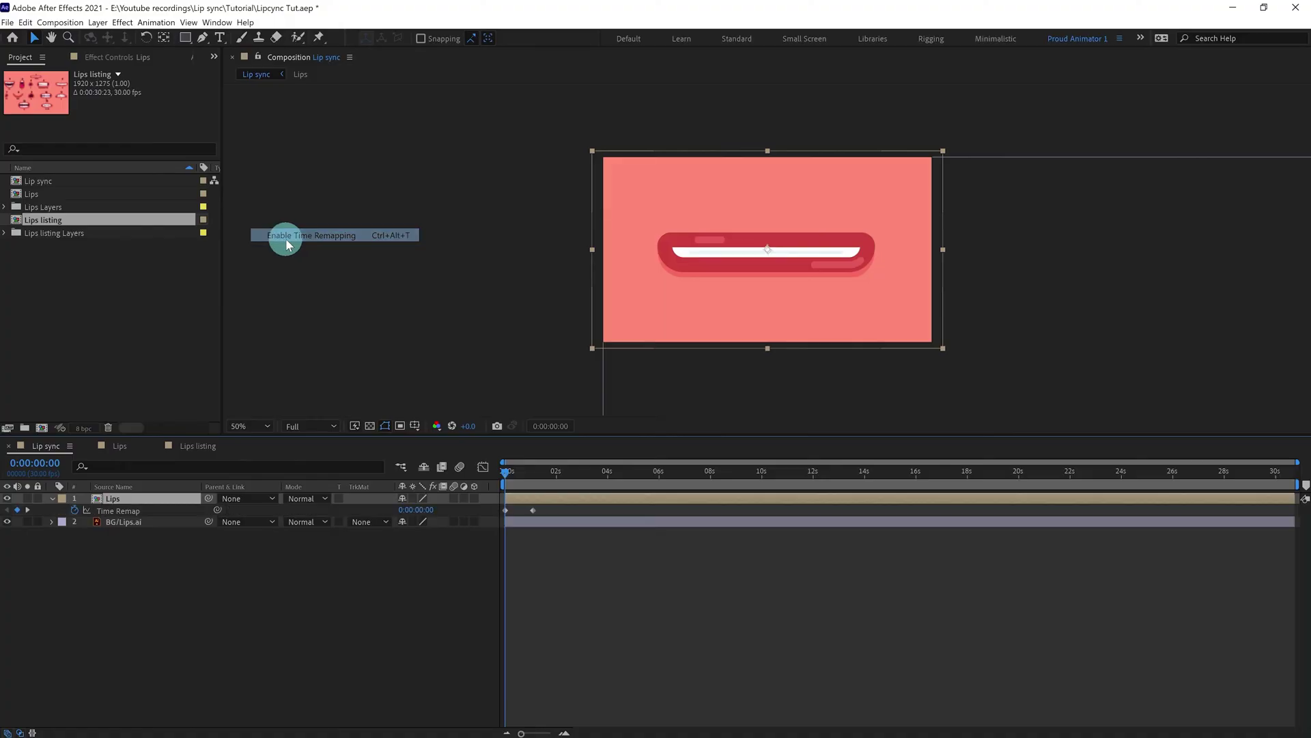
pyautogui.click(332, 649)
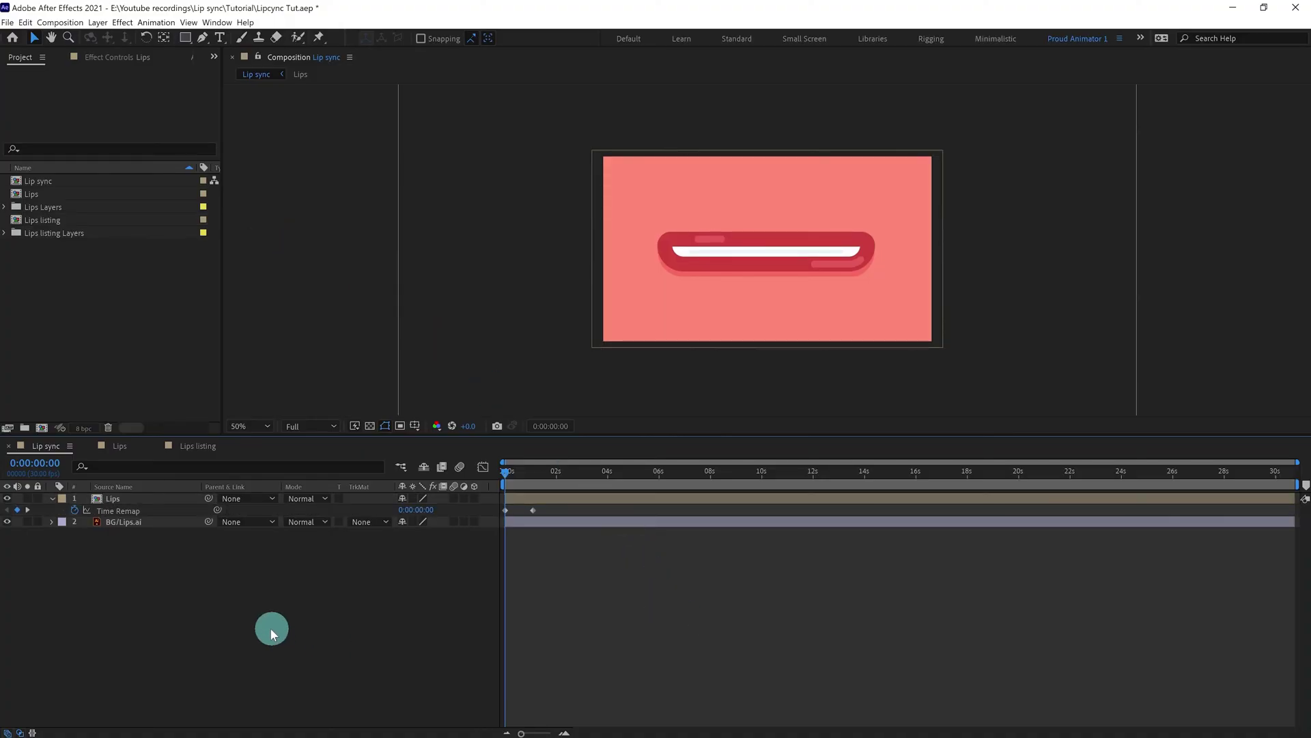
pyautogui.click(171, 500)
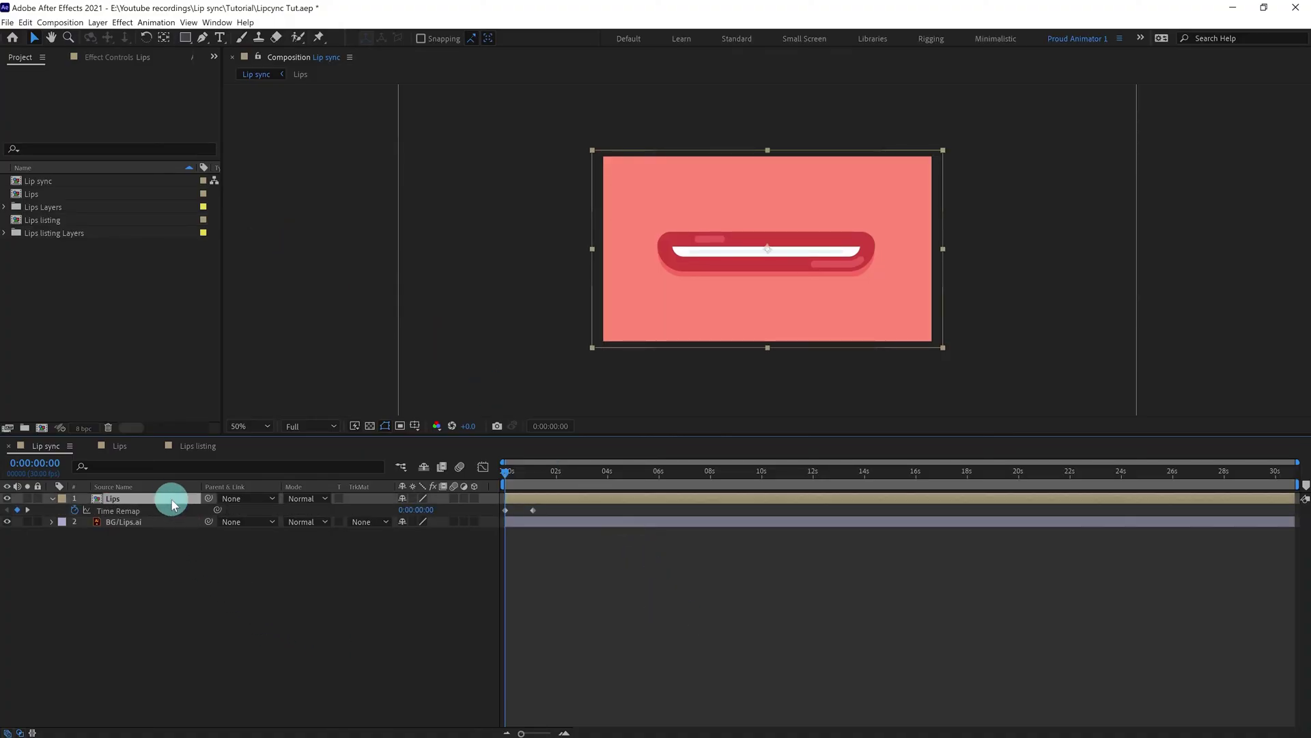
# Step: Add a Slider Control effect to Lips and pick-whip its Time Remap to the Slider value
pyautogui.rightClick(171, 501)
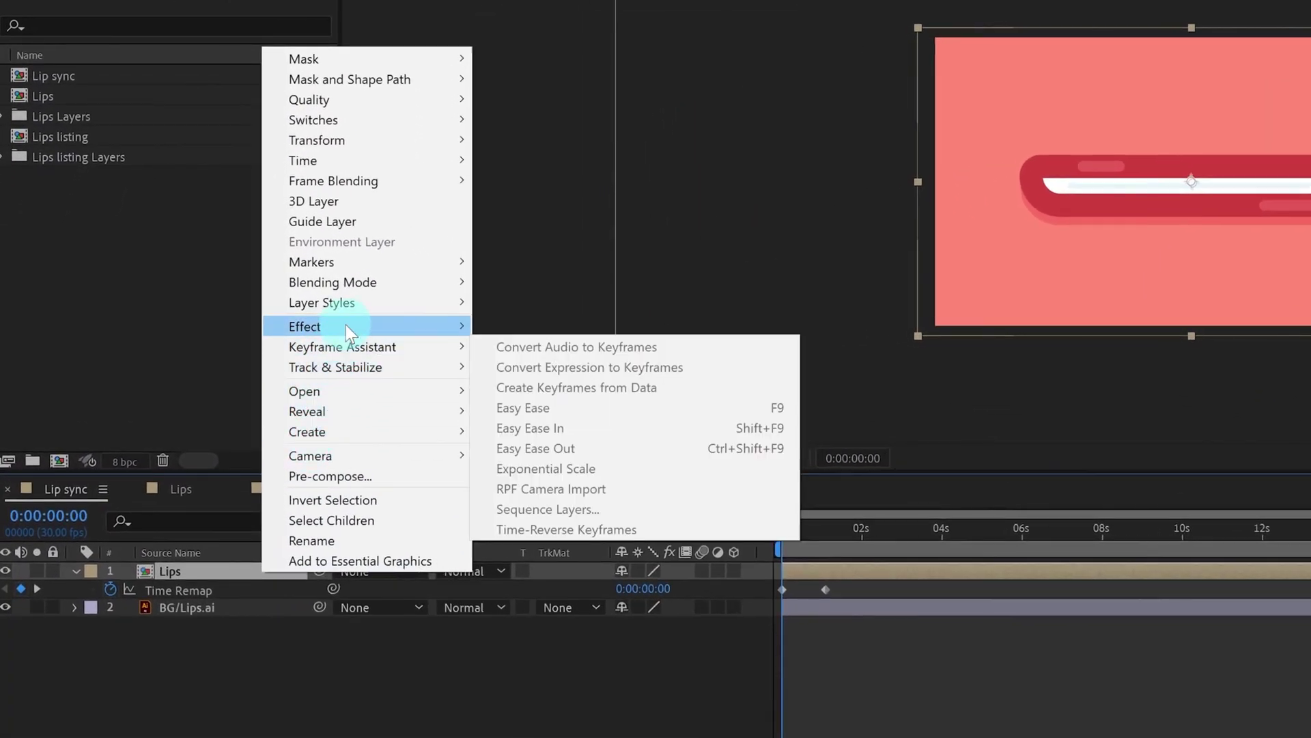
pyautogui.moveTo(358, 322)
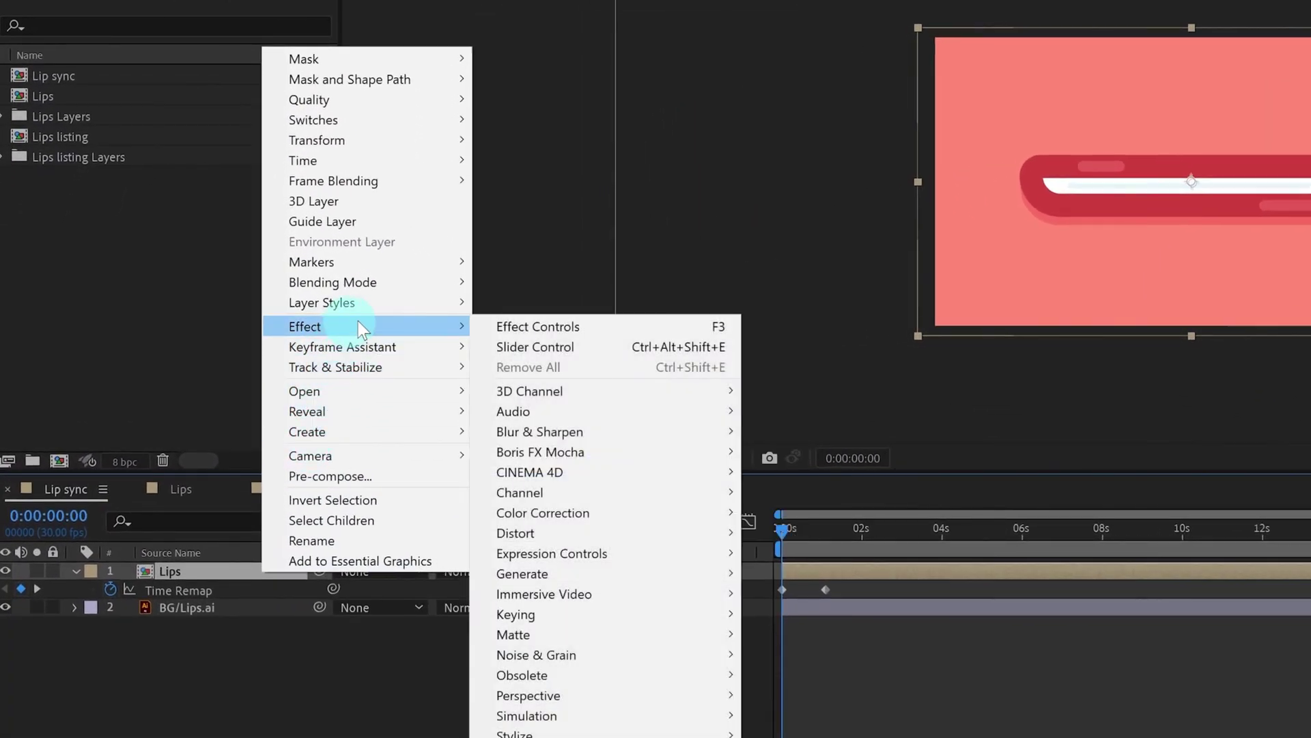
pyautogui.moveTo(560, 555)
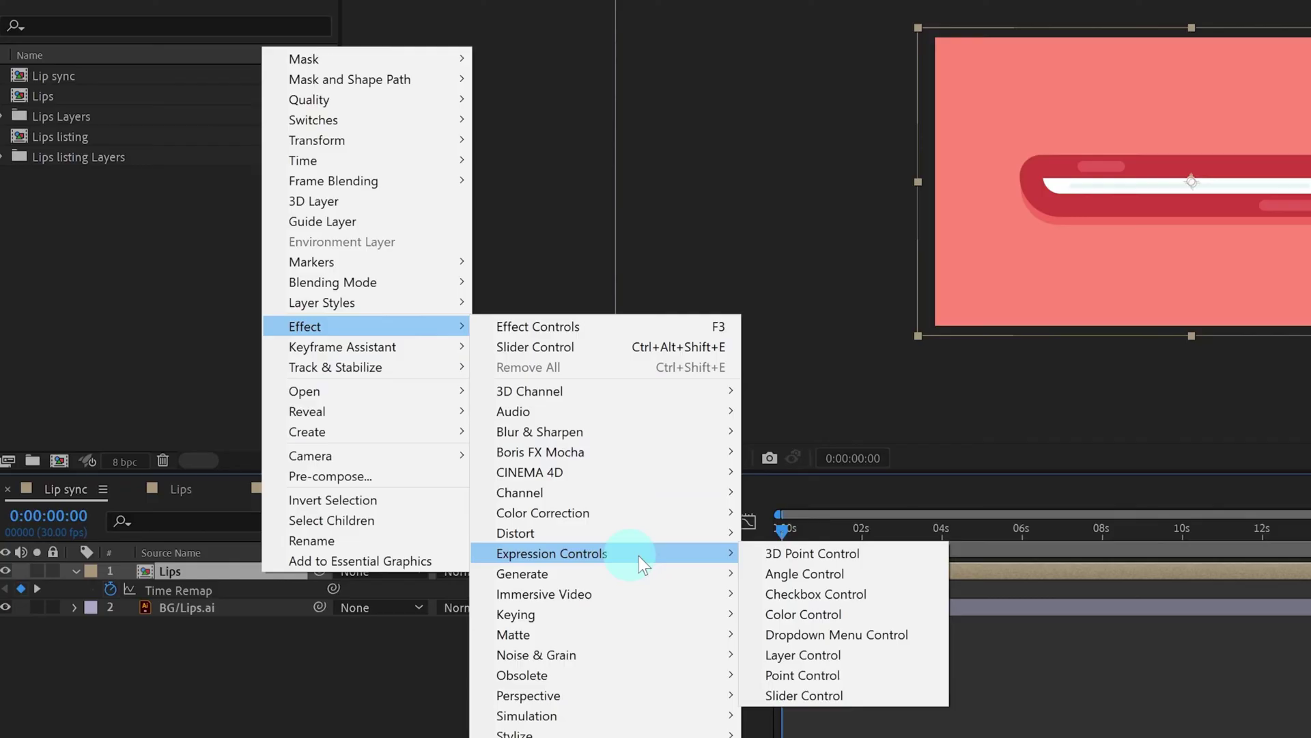
pyautogui.click(793, 695)
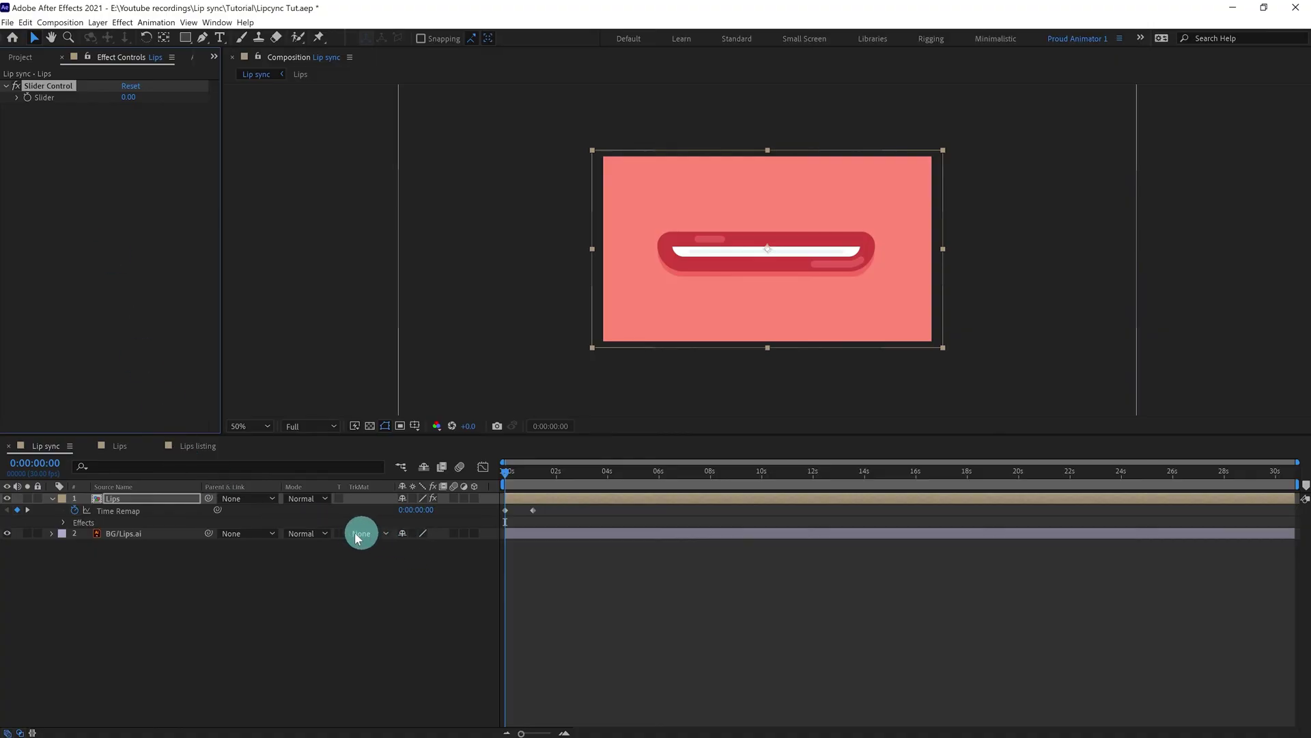
pyautogui.moveTo(217, 511); pyautogui.dragTo(52, 97)
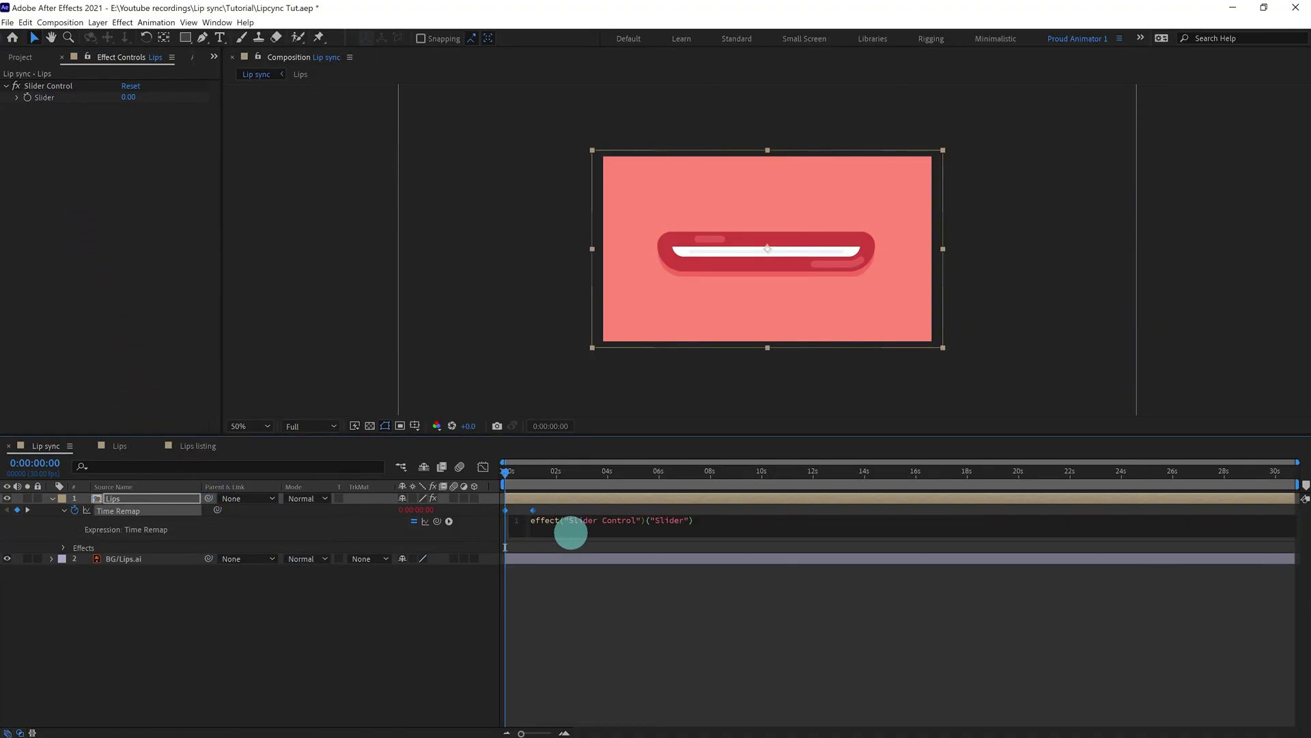
# Step: Rewrite the Time Remap expression as a=effect("Slider Control")("Slider"); framesToTime(a)
pyautogui.click(527, 524)
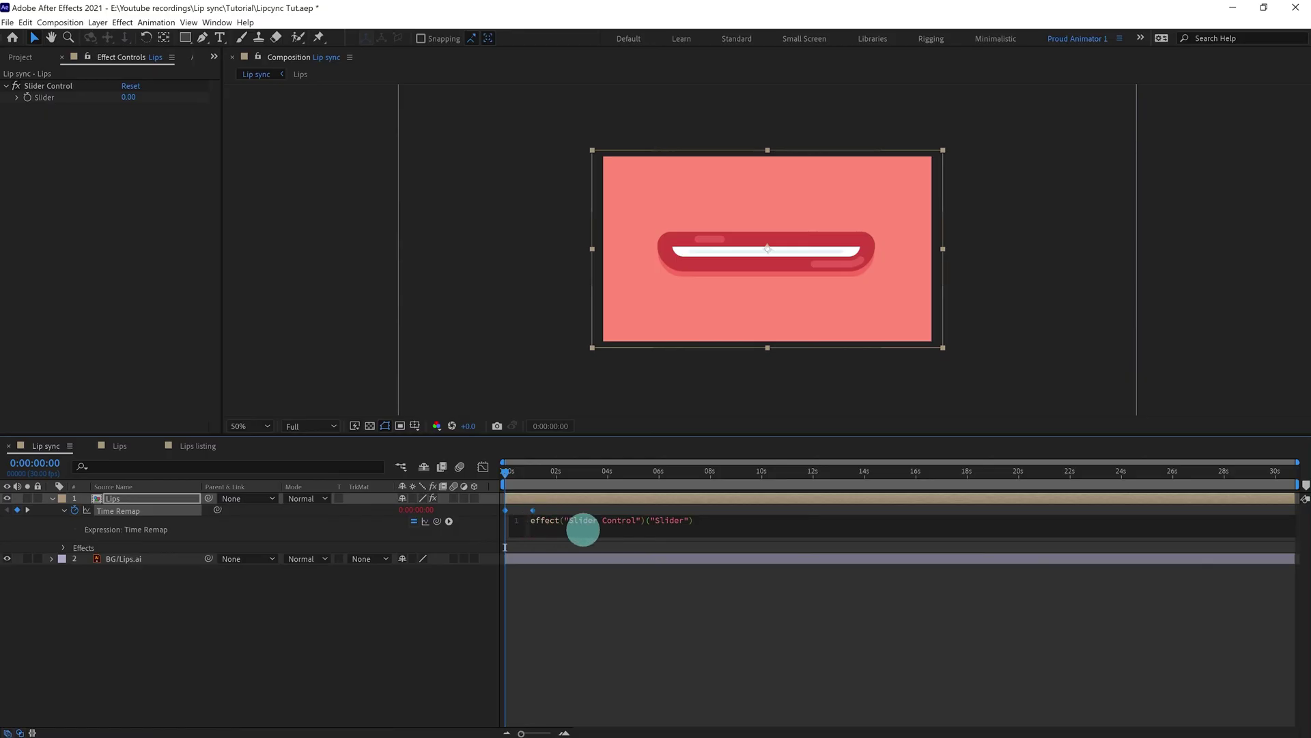
pyautogui.write('a')
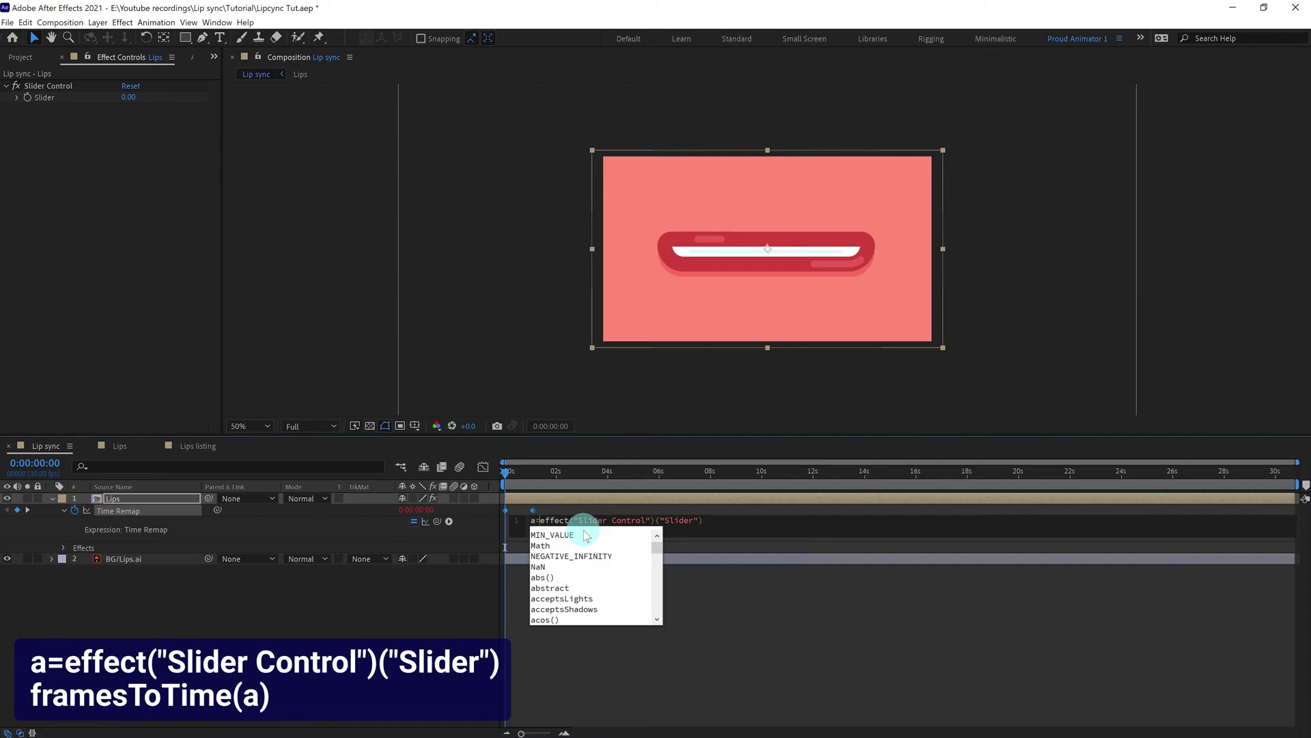
pyautogui.write('=')
pyautogui.click(715, 525)
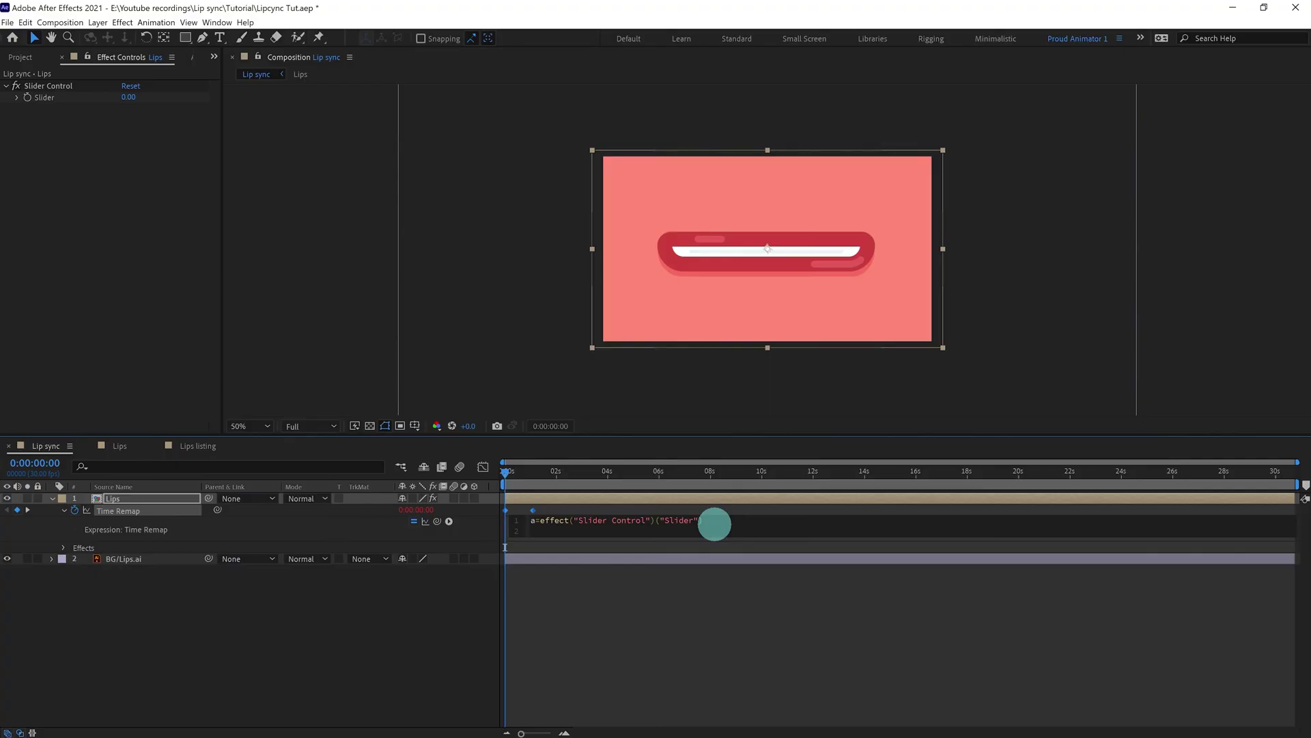
pyautogui.write('fra')
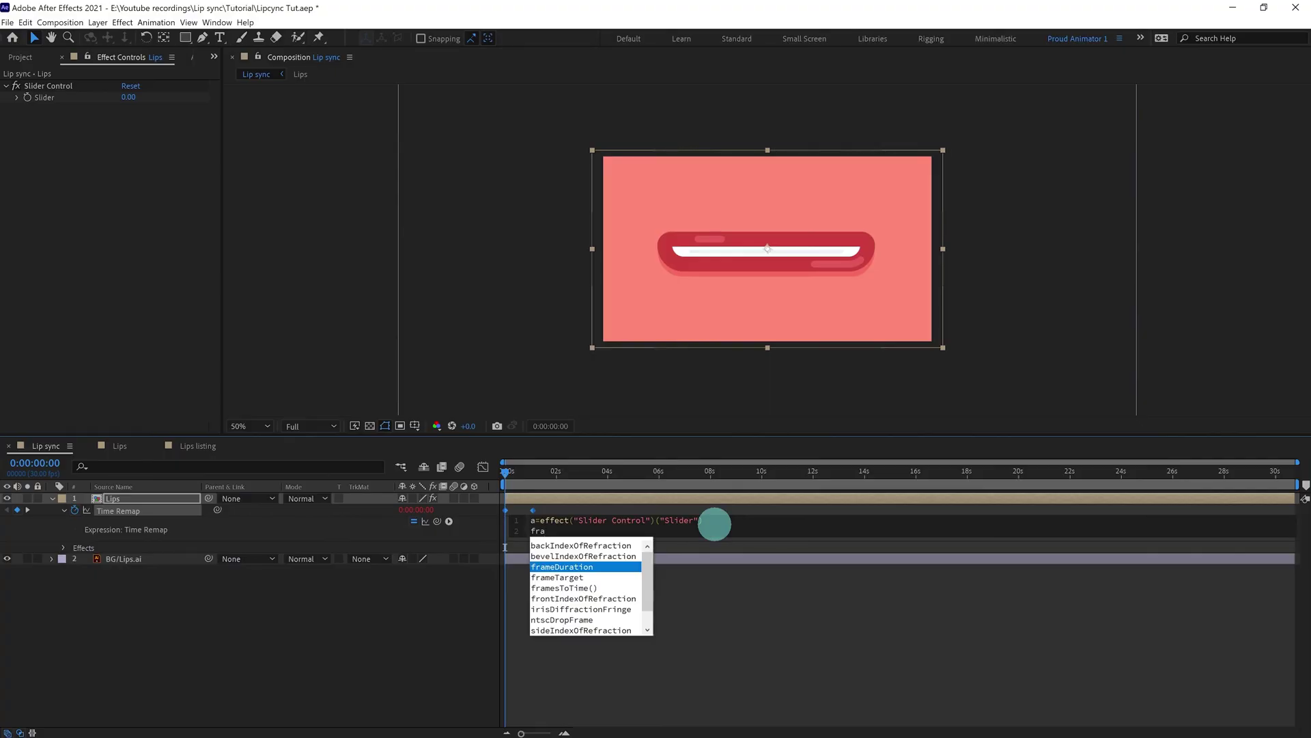
pyautogui.write('me')
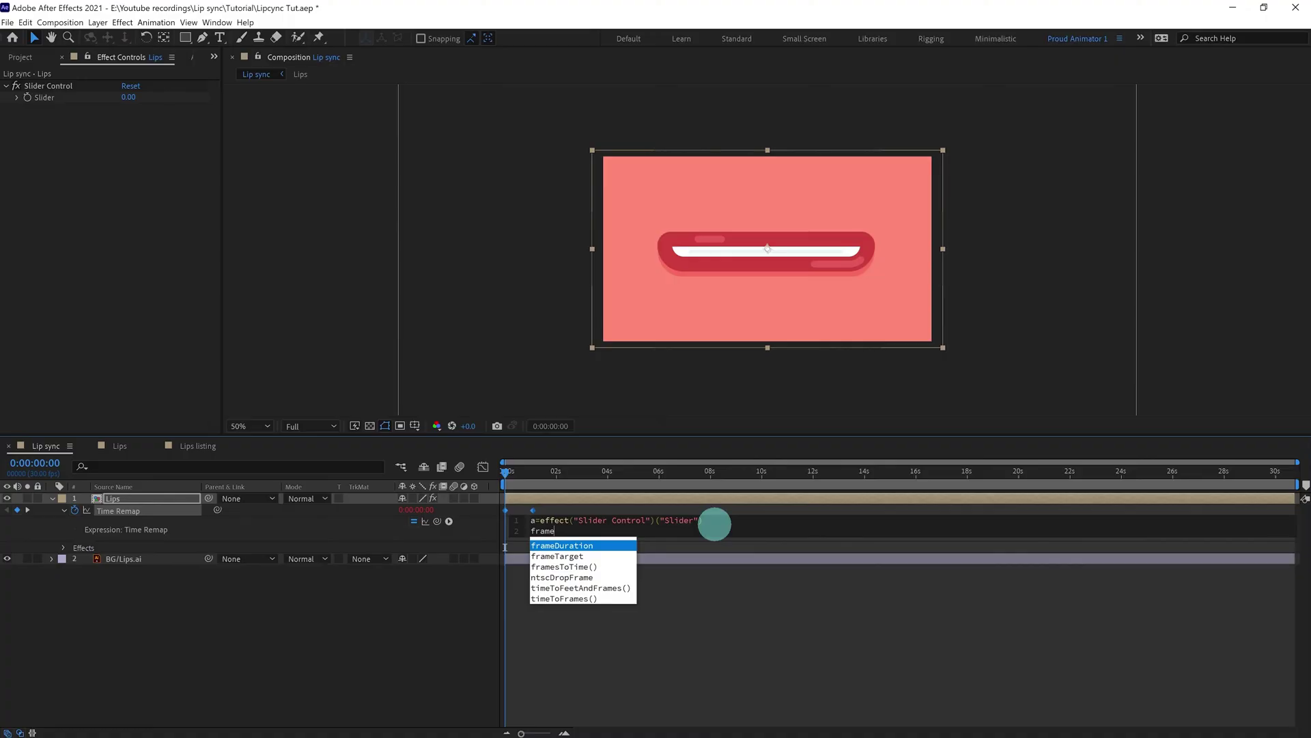
pyautogui.press('Down')
pyautogui.press('Down')
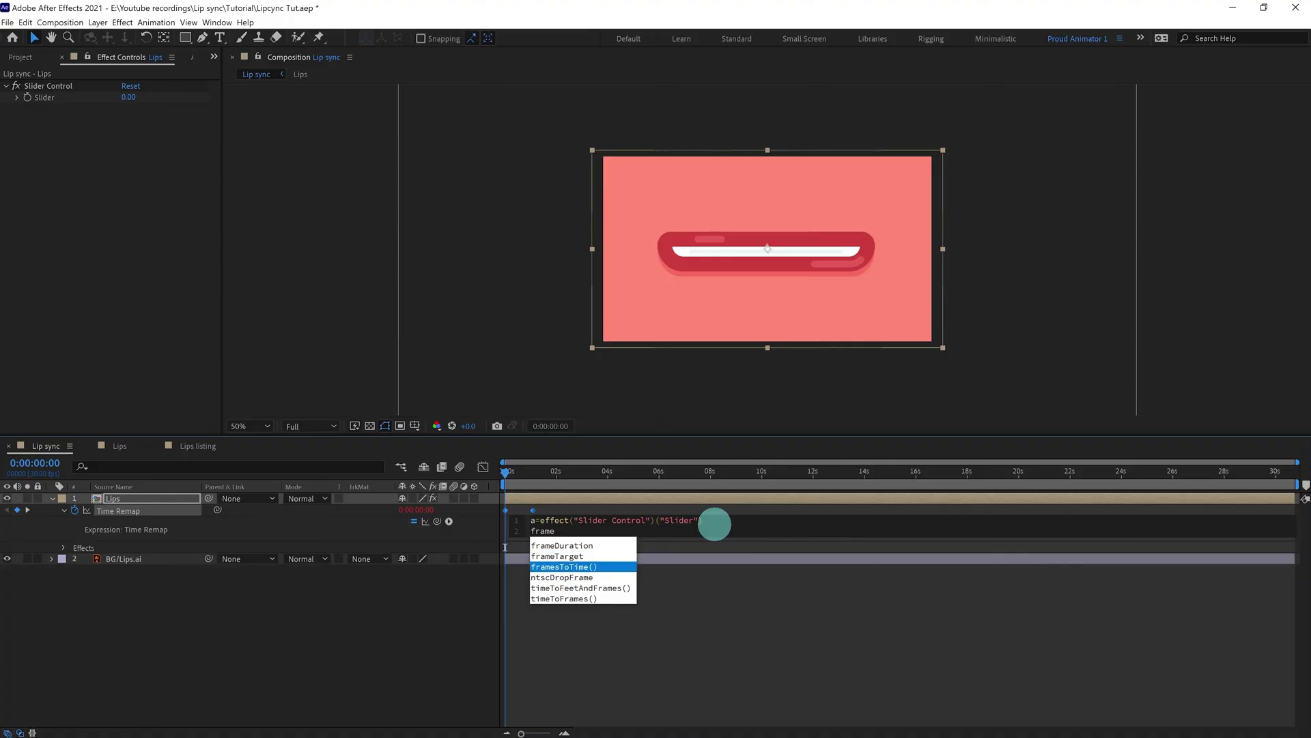
pyautogui.press('Return')
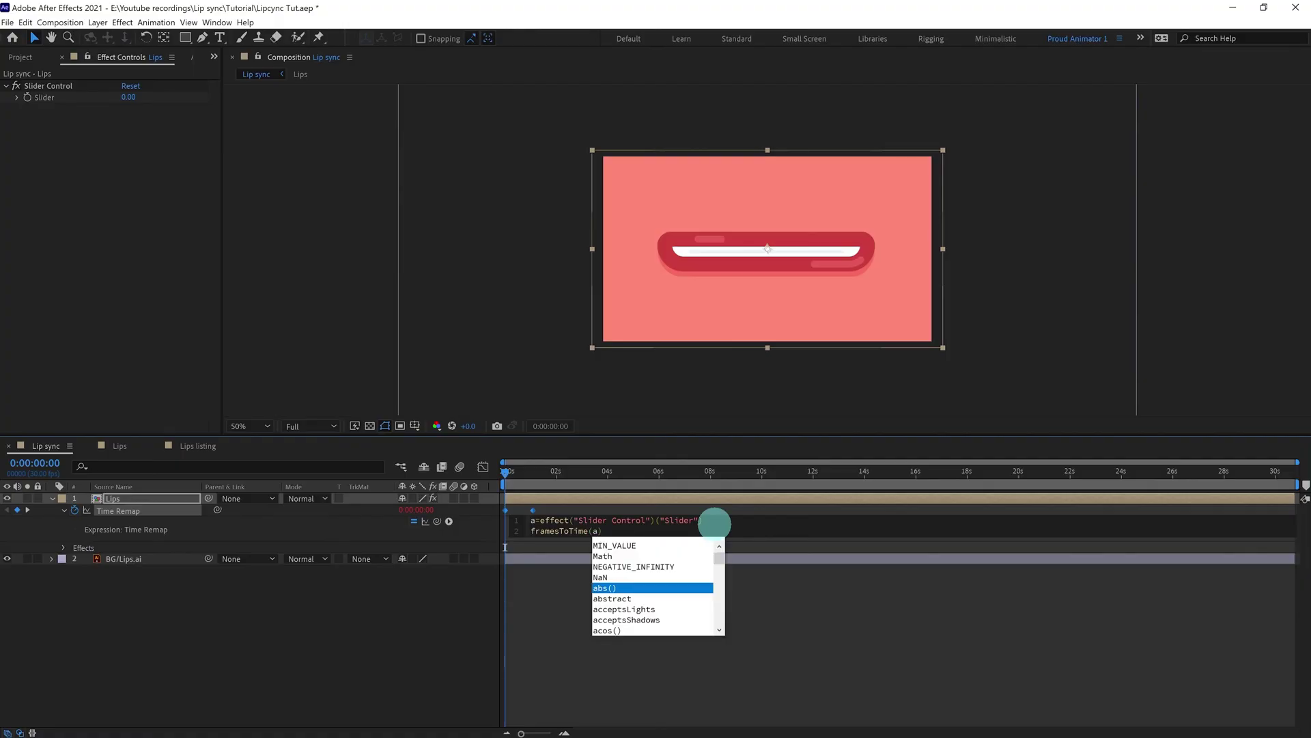
pyautogui.write('a')
pyautogui.press('Return')
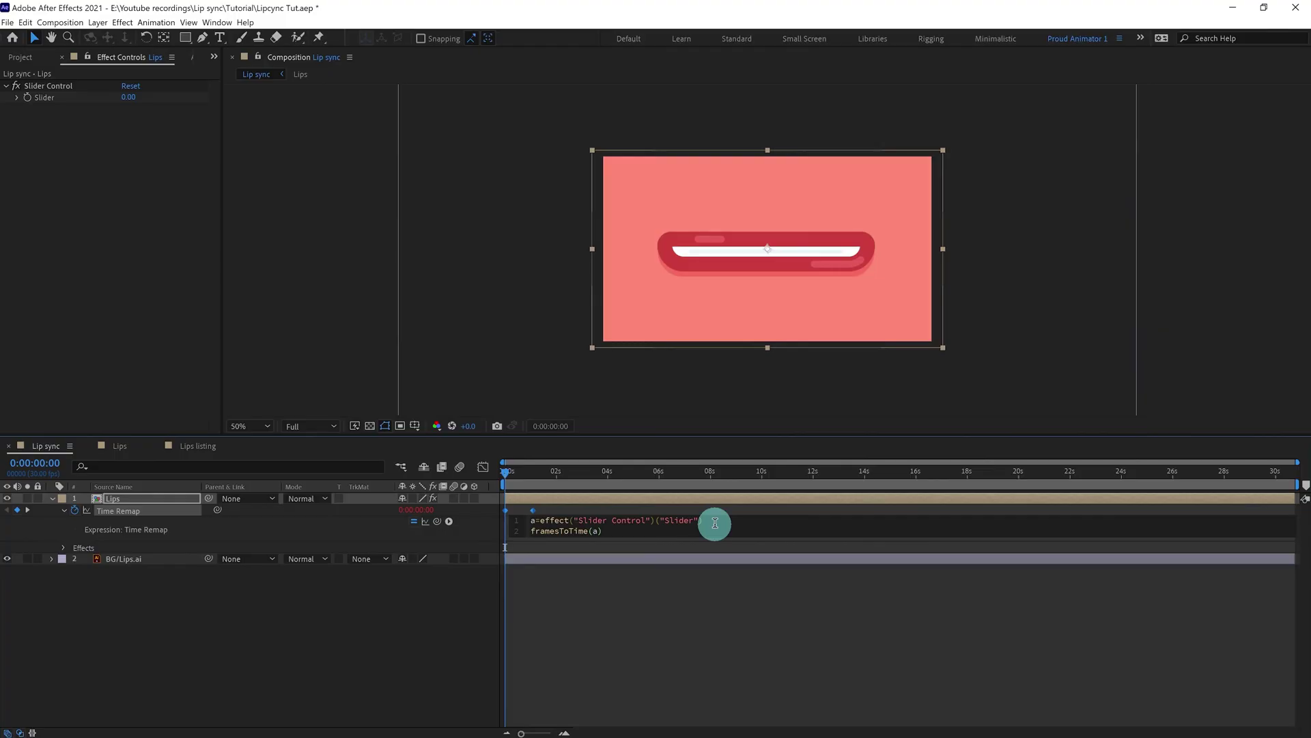
pyautogui.press('KP_Enter')
# Step: Apply the expression, then drag the Lips slider to 38.10 to preview mouth shapes
pyautogui.click(715, 624)
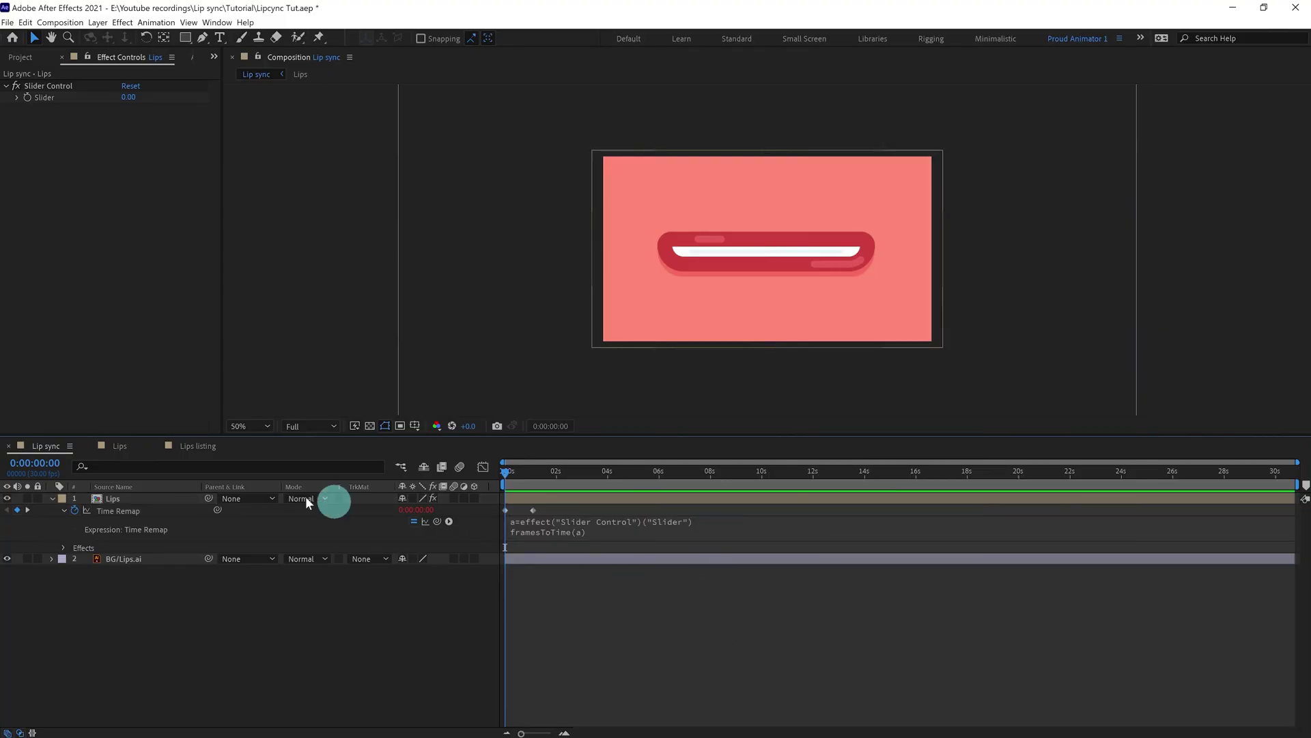
pyautogui.click(151, 502)
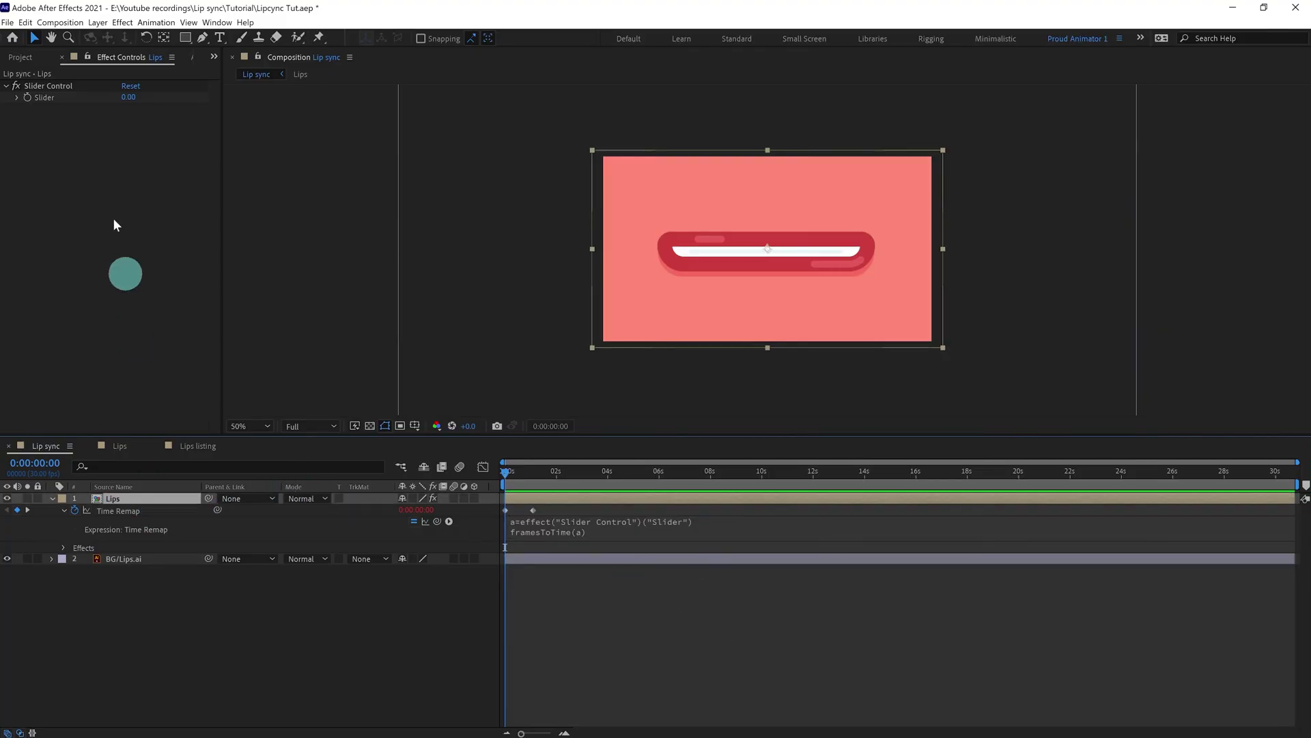
pyautogui.click(17, 98)
pyautogui.moveTo(38, 117)
pyautogui.mouseDown()
pyautogui.moveTo(113, 119)
pyautogui.moveTo(23, 112)
pyautogui.mouseUp()
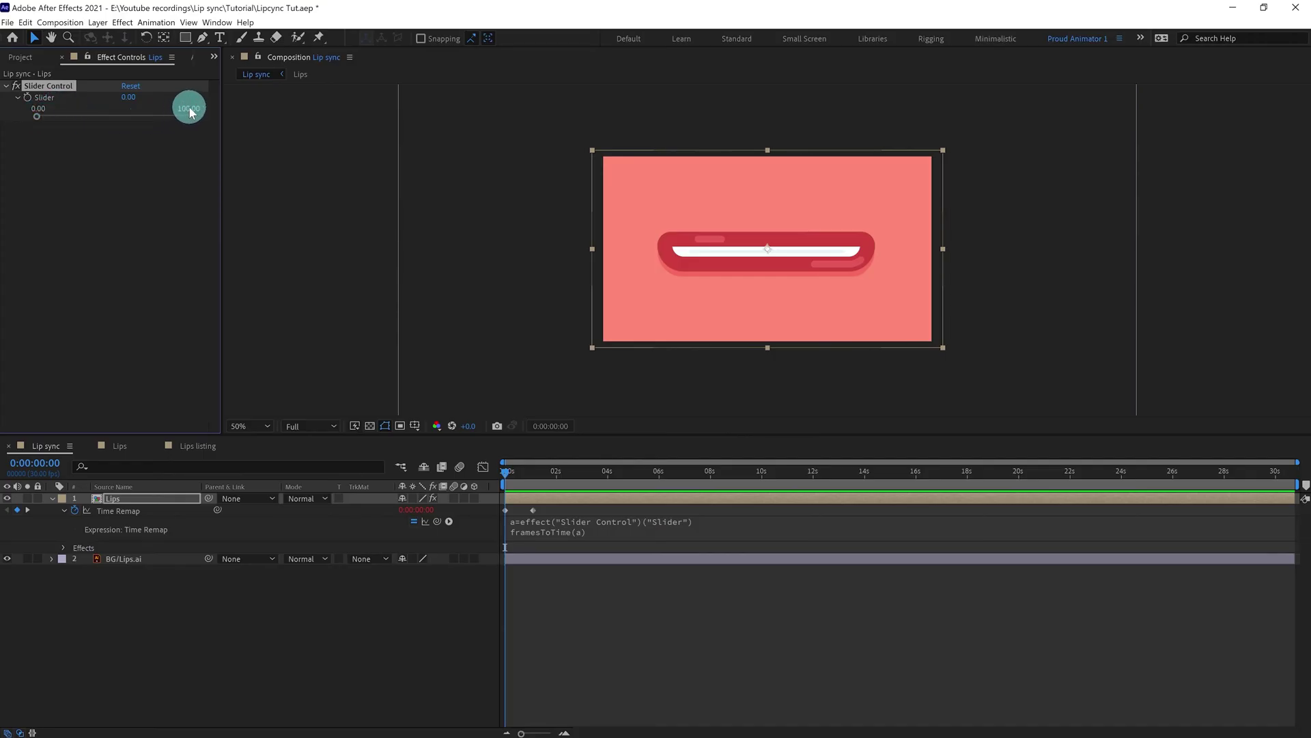
# Step: Review the Lips listing mouth chart, then return to the Lips layer's Time Remap in Lip sync
pyautogui.click(119, 445)
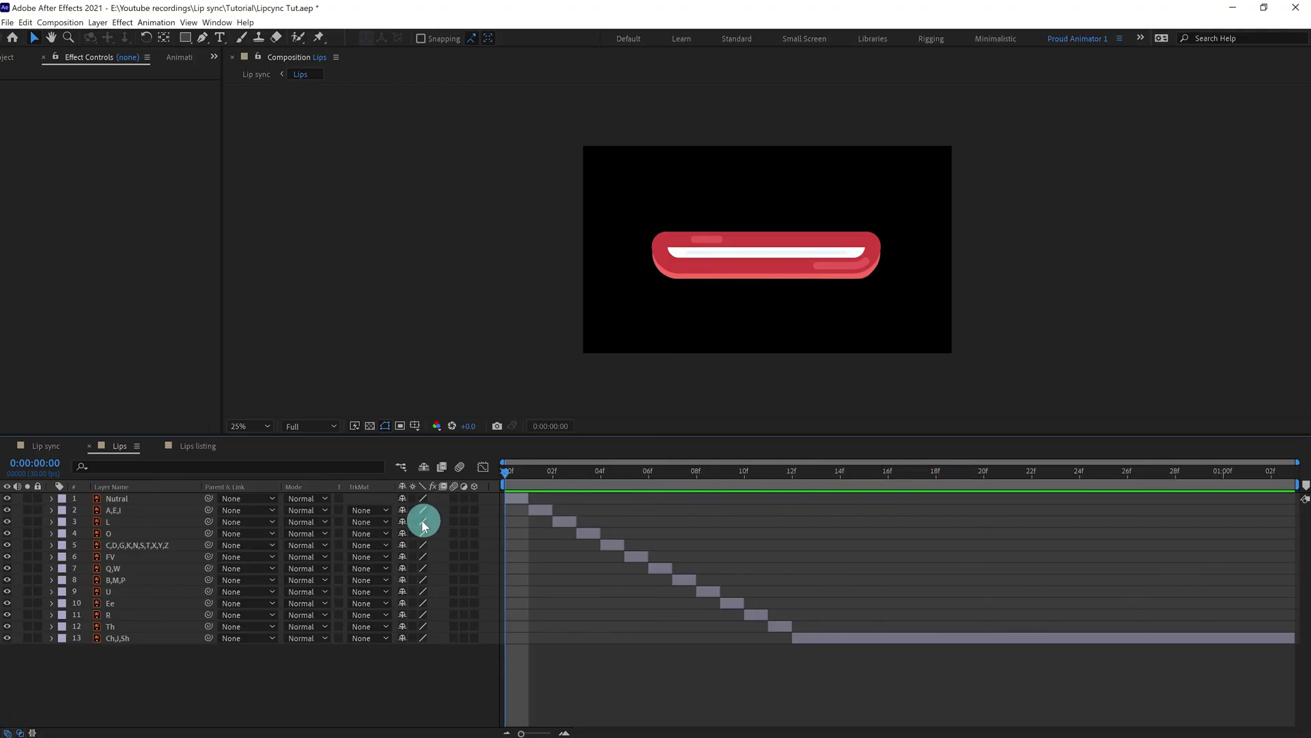
pyautogui.click(197, 445)
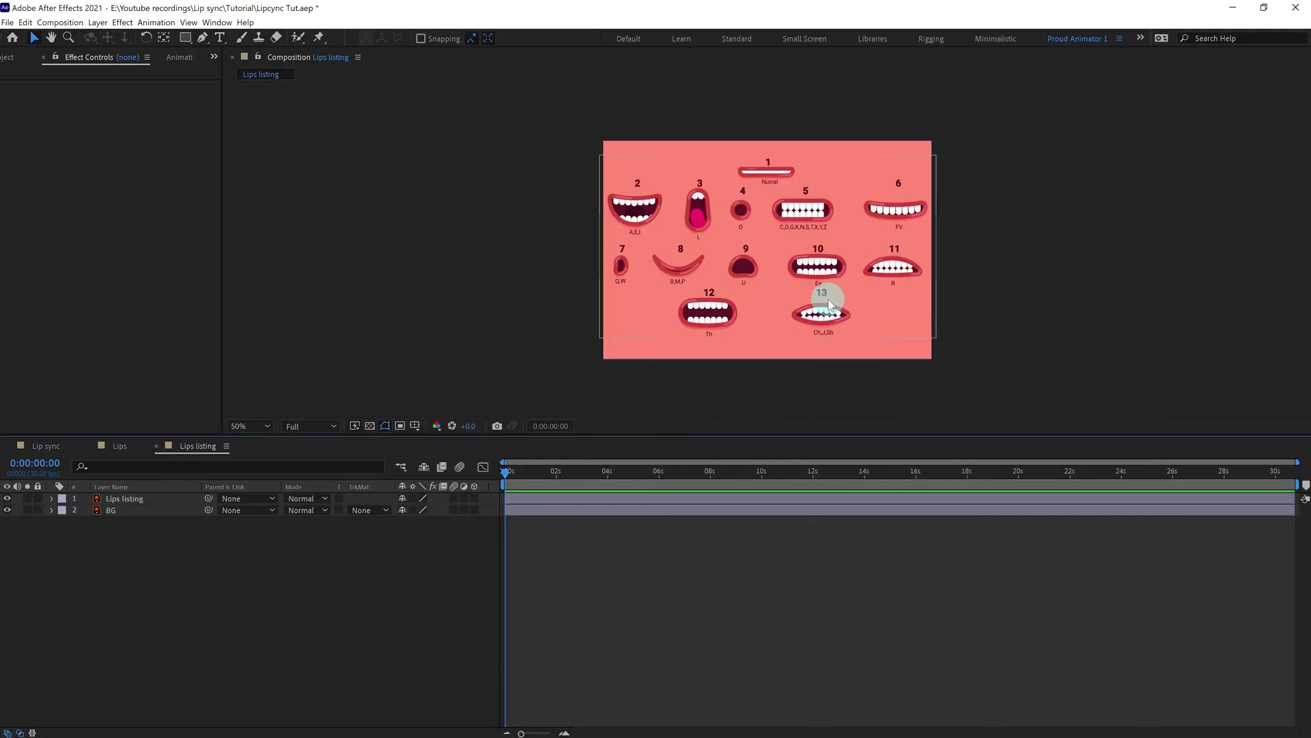
pyautogui.click(50, 447)
pyautogui.click(135, 510)
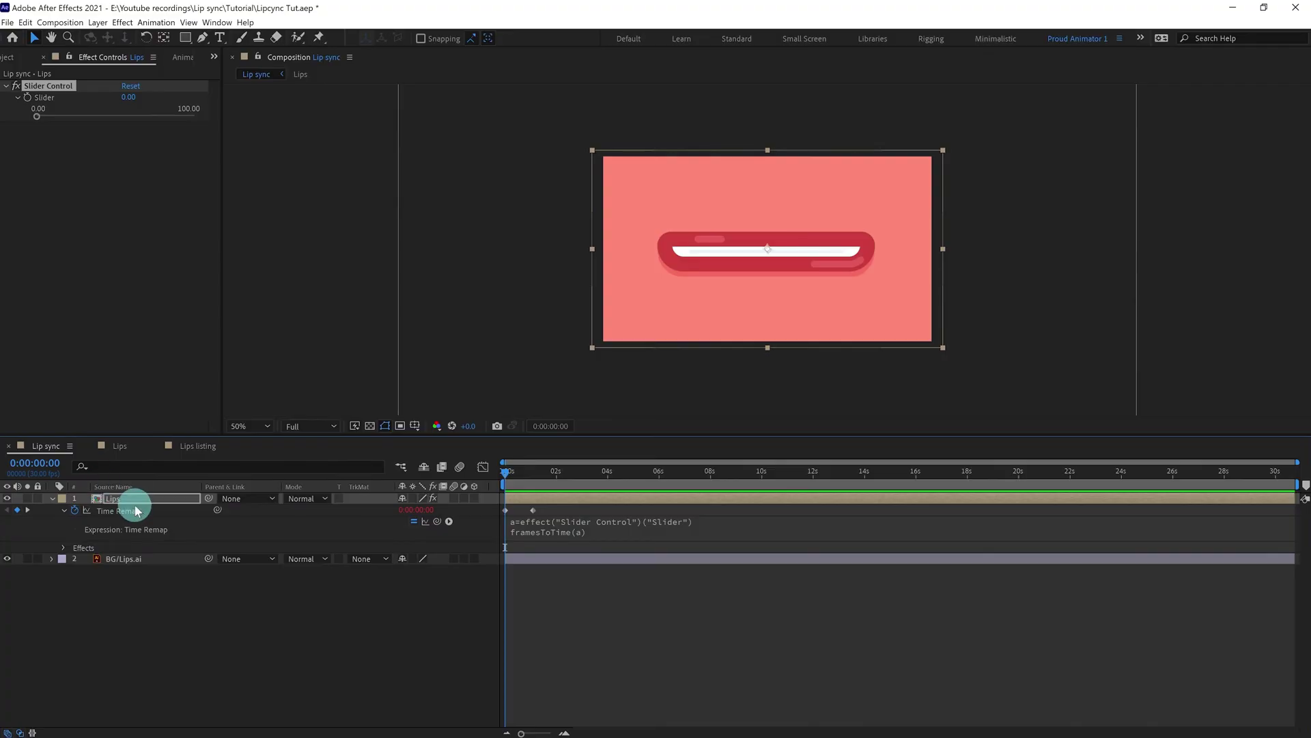
# Step: Set the Slider range to 0–14 via Edit Value, then drag the slider to test it
pyautogui.click(48, 102)
pyautogui.rightClick(48, 93)
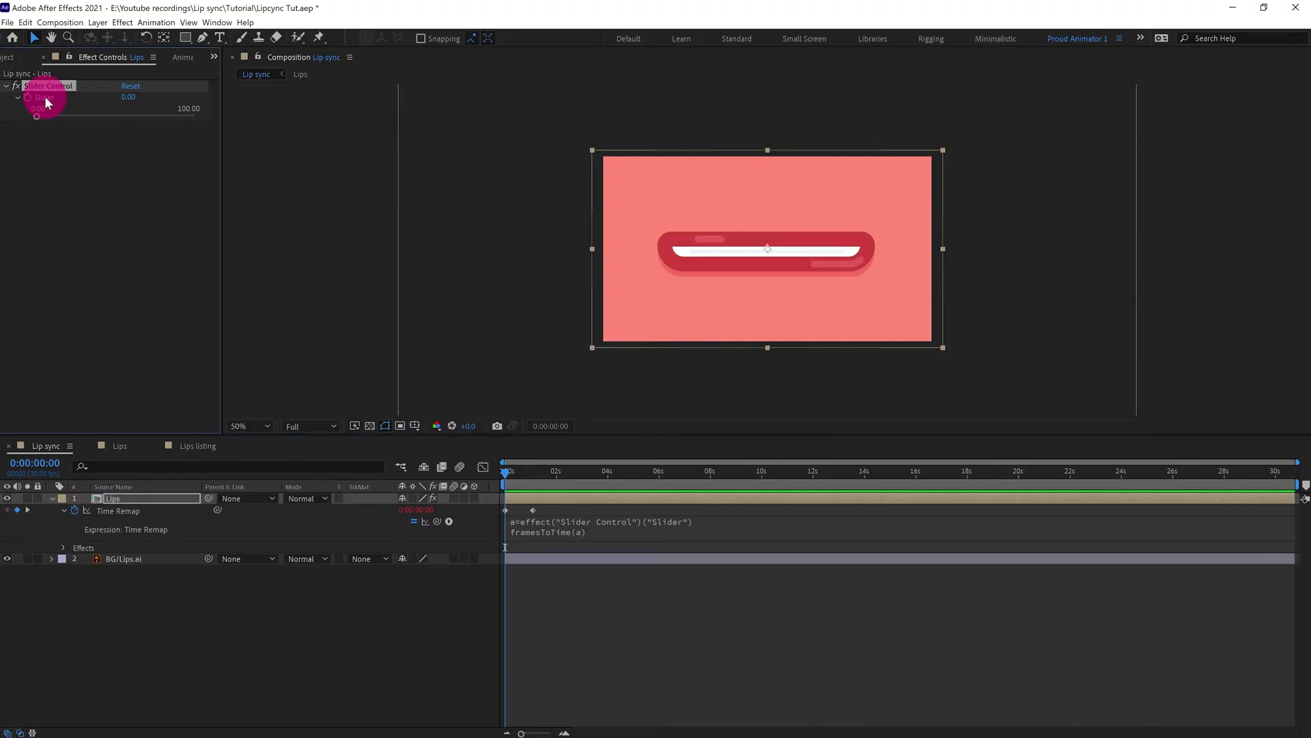
pyautogui.click(57, 108)
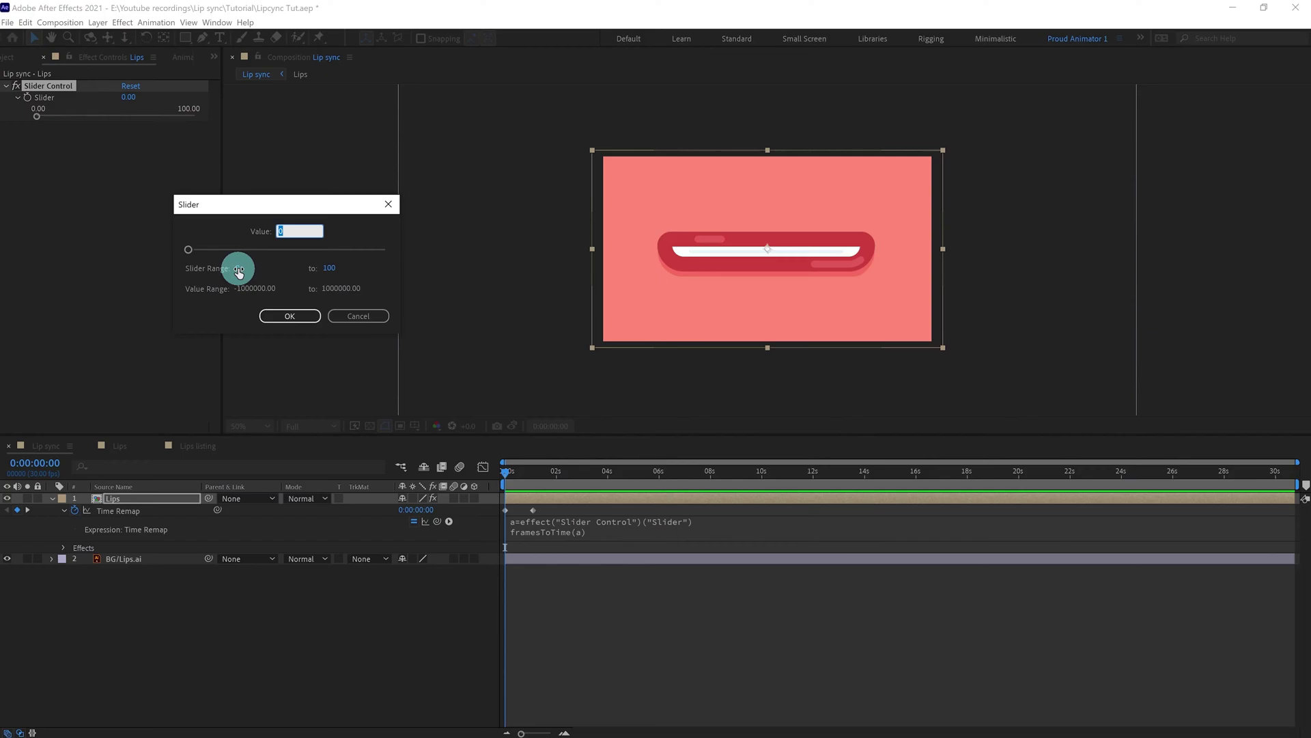
pyautogui.click(239, 269)
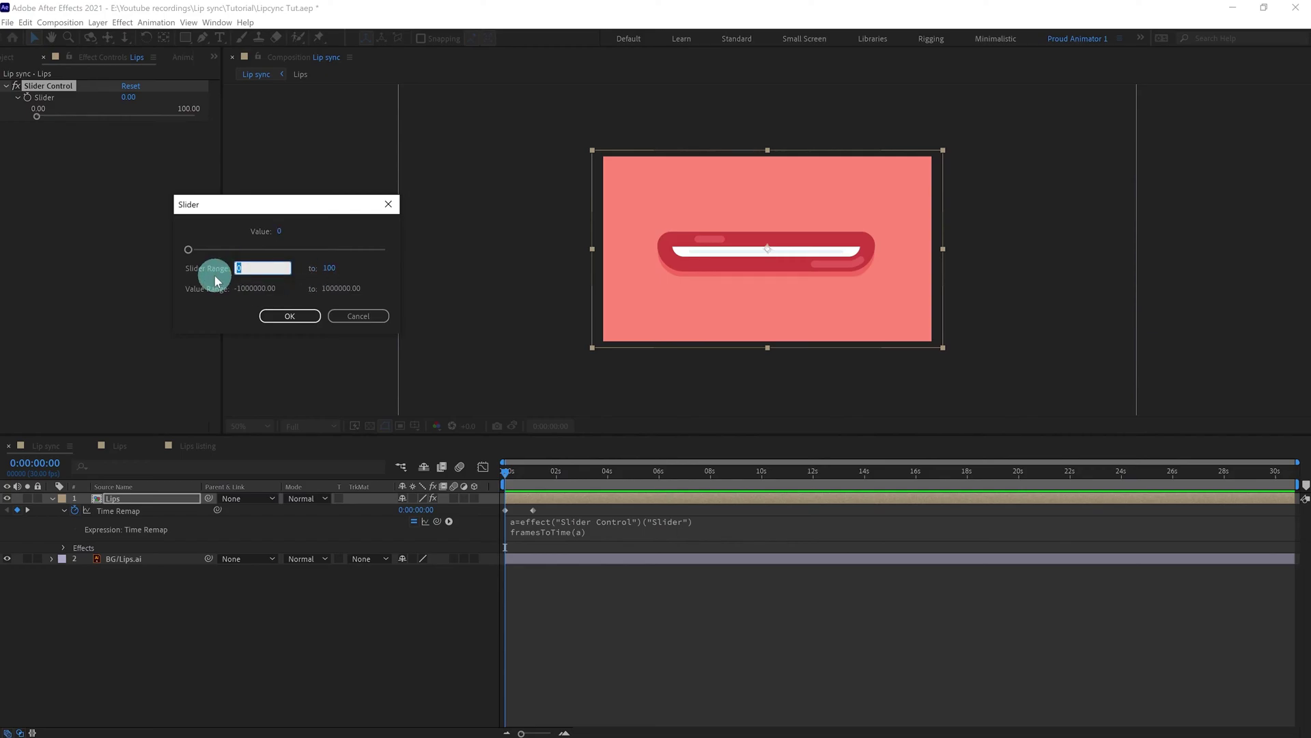
pyautogui.click(330, 267)
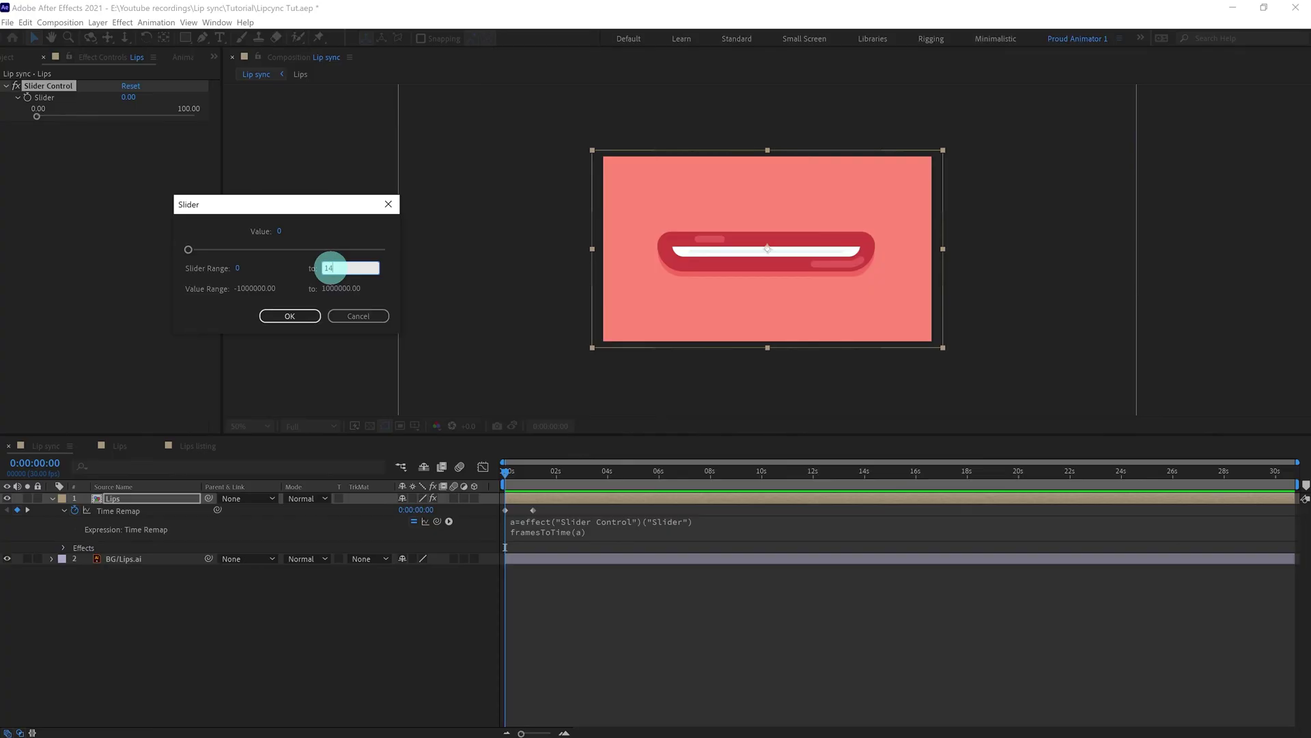
pyautogui.click(291, 316)
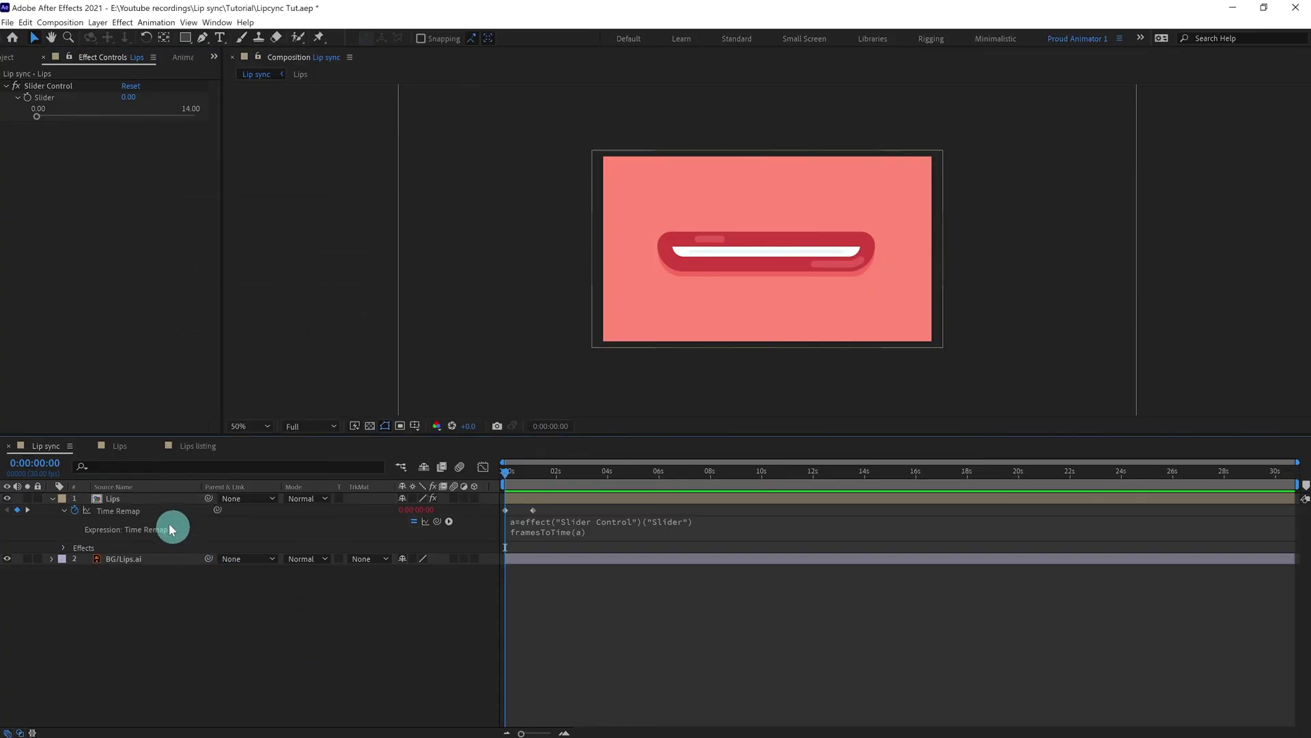
pyautogui.click(163, 498)
pyautogui.moveTo(39, 116)
pyautogui.mouseDown()
pyautogui.moveTo(204, 116)
pyautogui.moveTo(23, 122)
pyautogui.moveTo(168, 117)
pyautogui.moveTo(39, 120)
pyautogui.mouseUp()
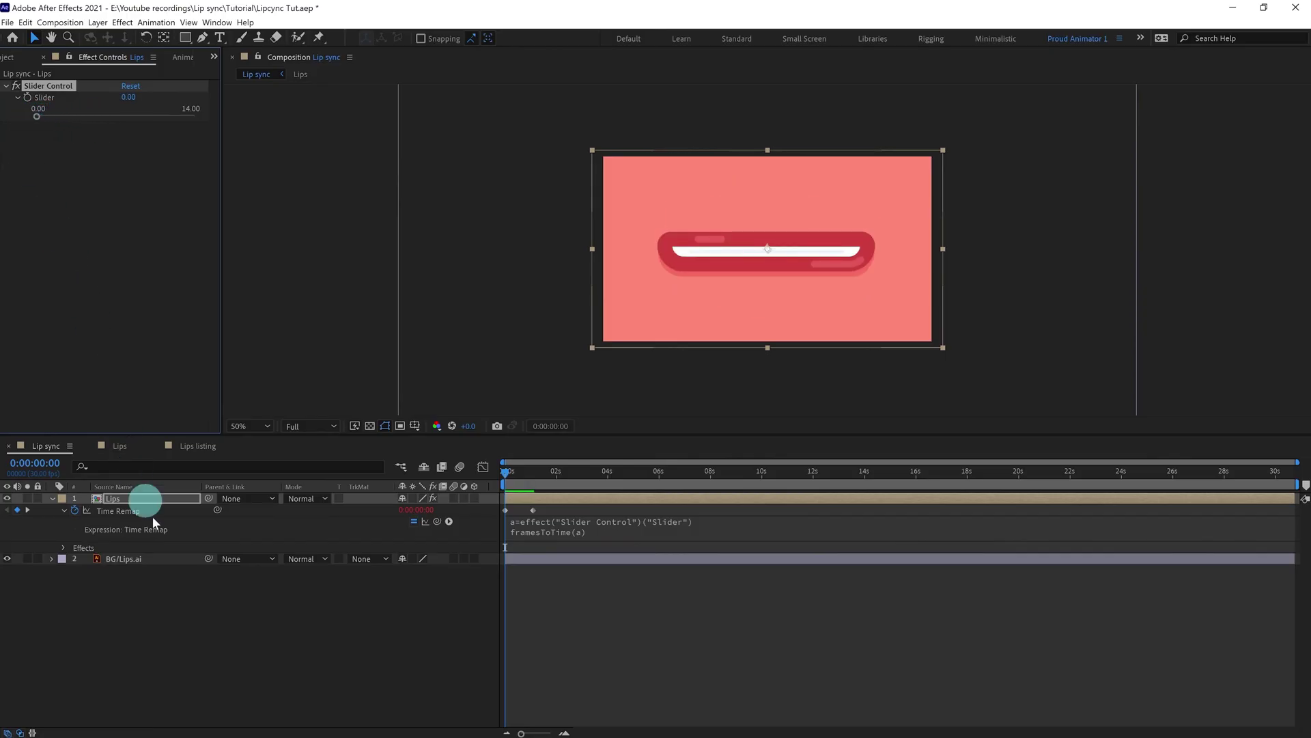
# Step: Import the Lip sync.mp3 audio file into the project
pyautogui.click(219, 654)
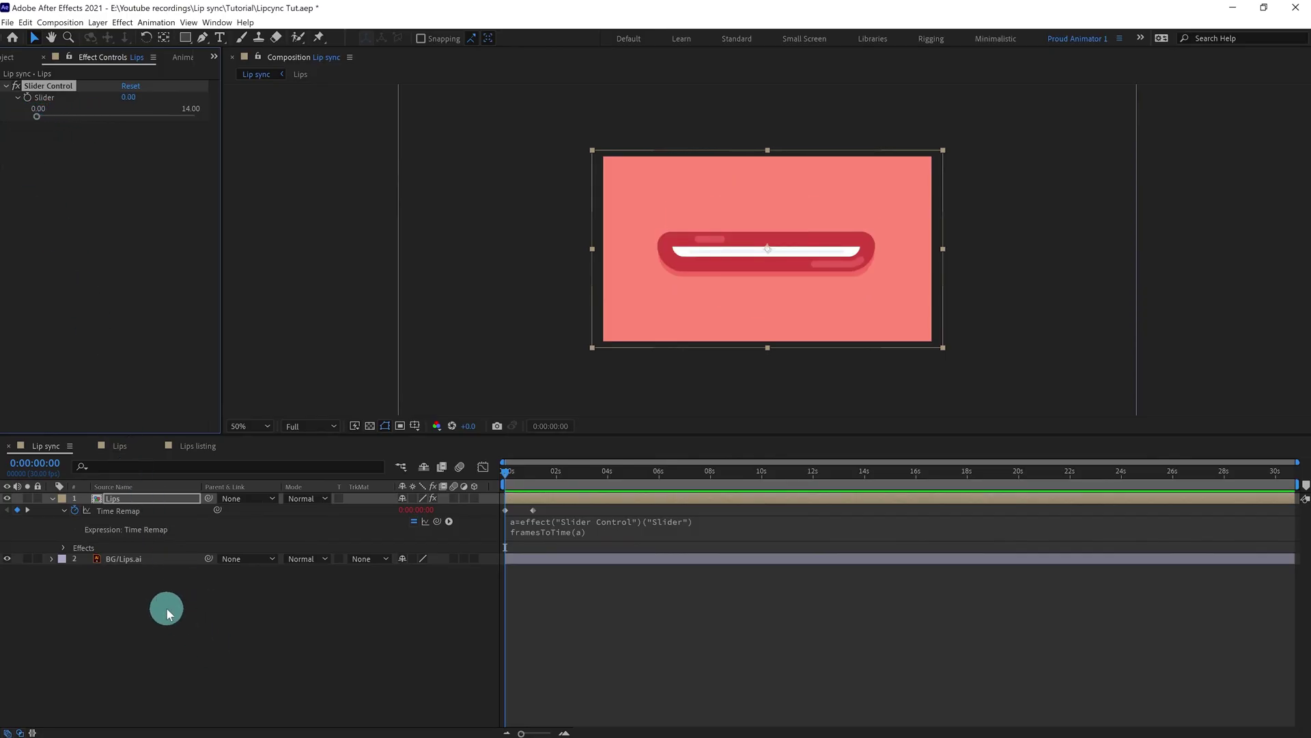
pyautogui.click(64, 512)
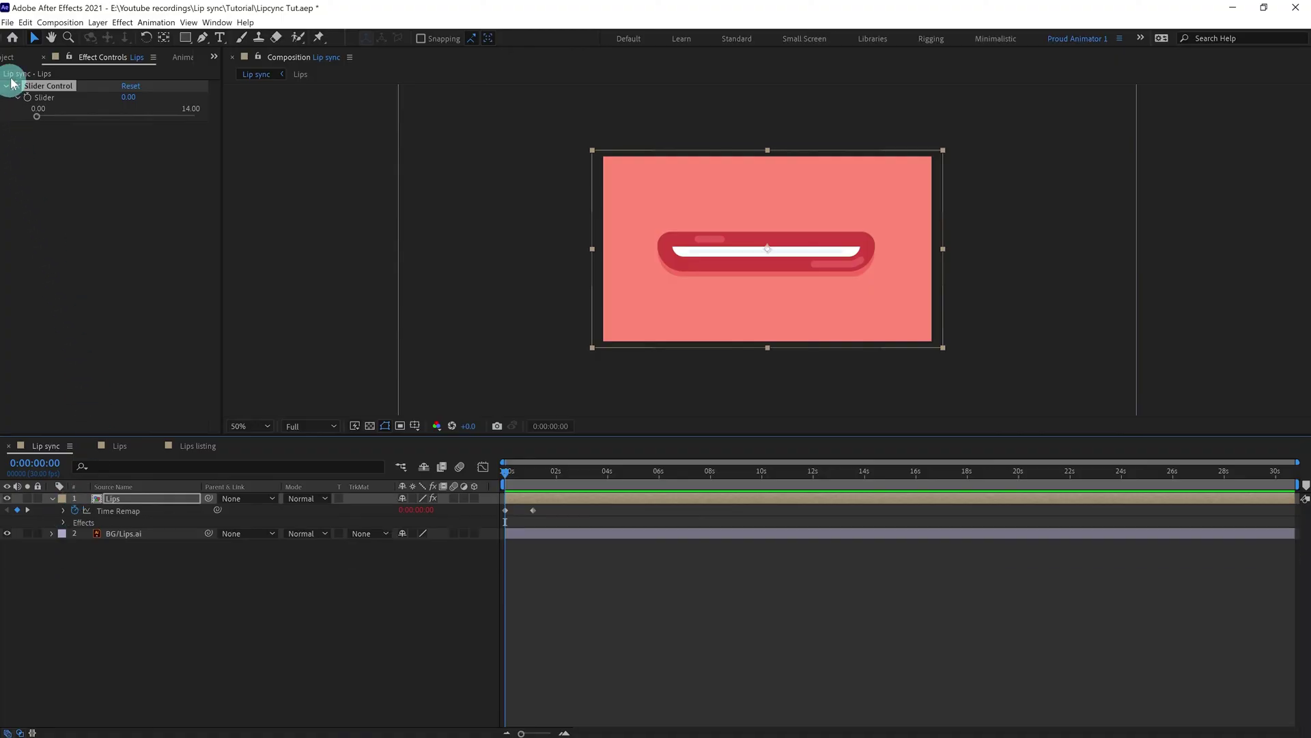
pyautogui.click(13, 58)
pyautogui.doubleClick(95, 316)
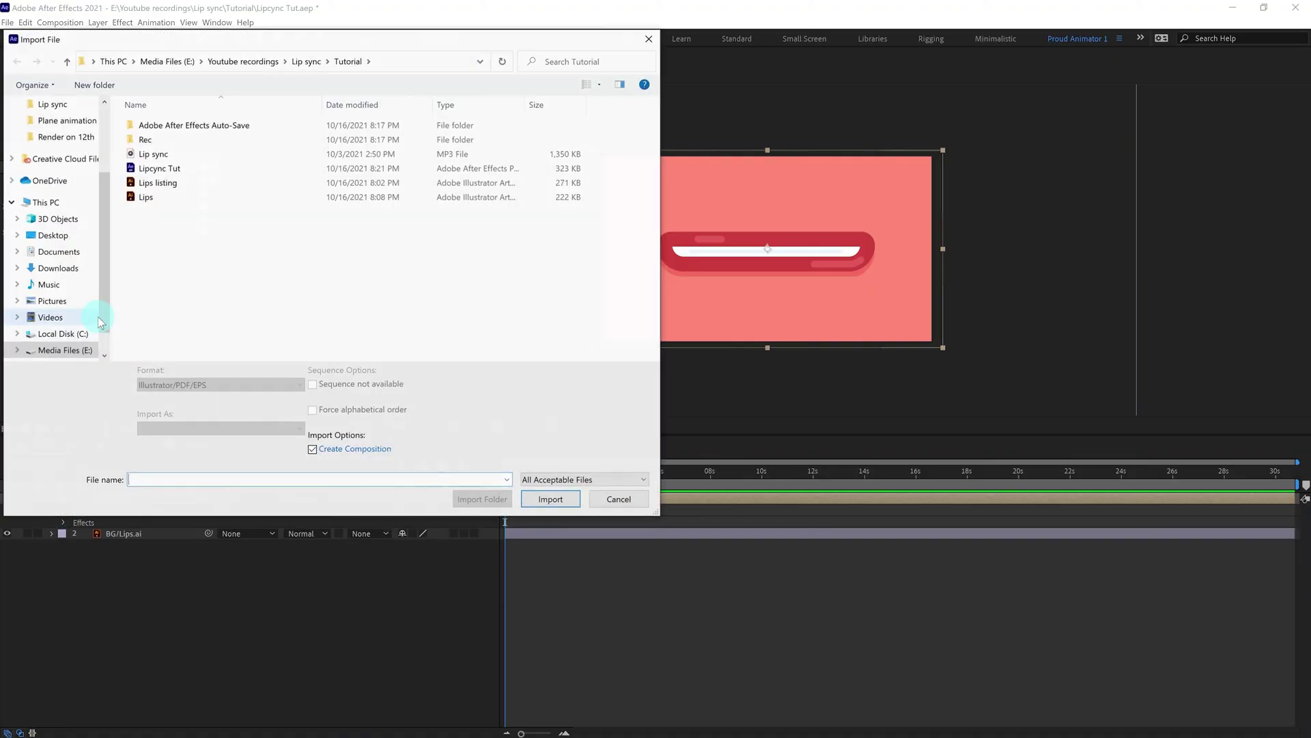
pyautogui.click(156, 154)
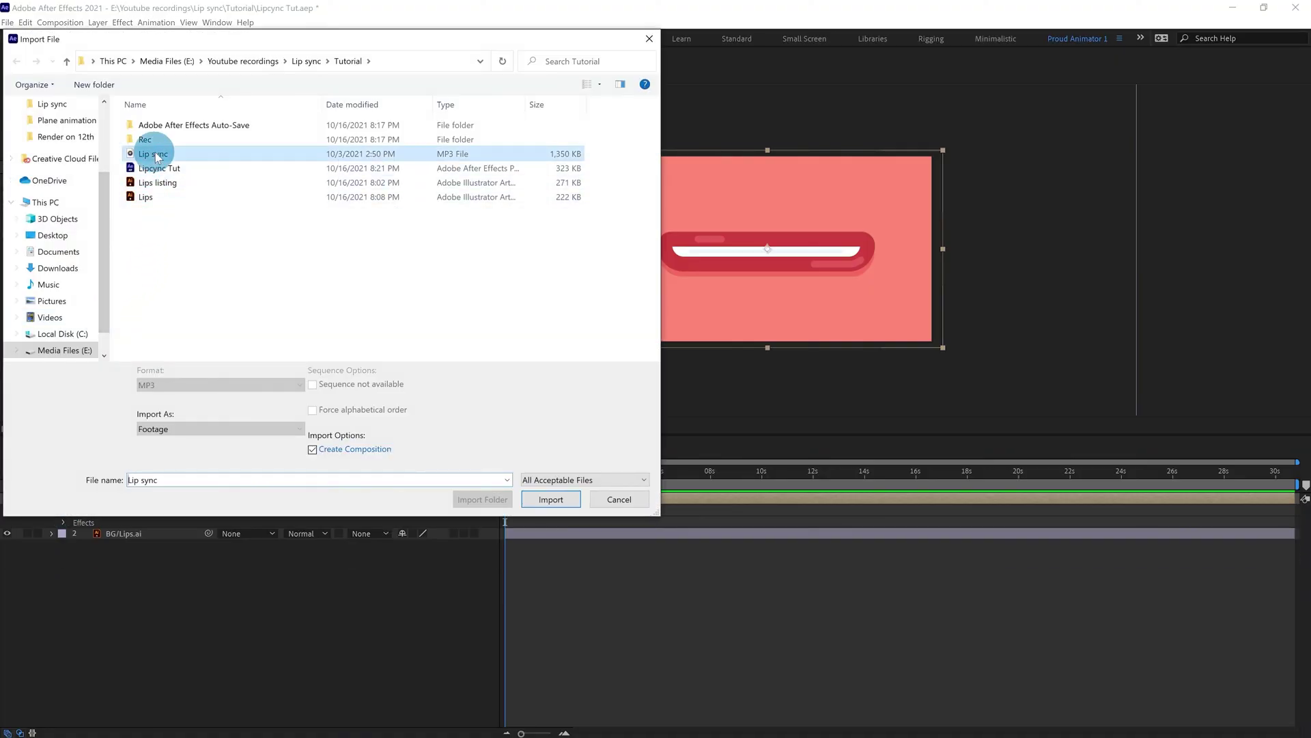
pyautogui.click(550, 499)
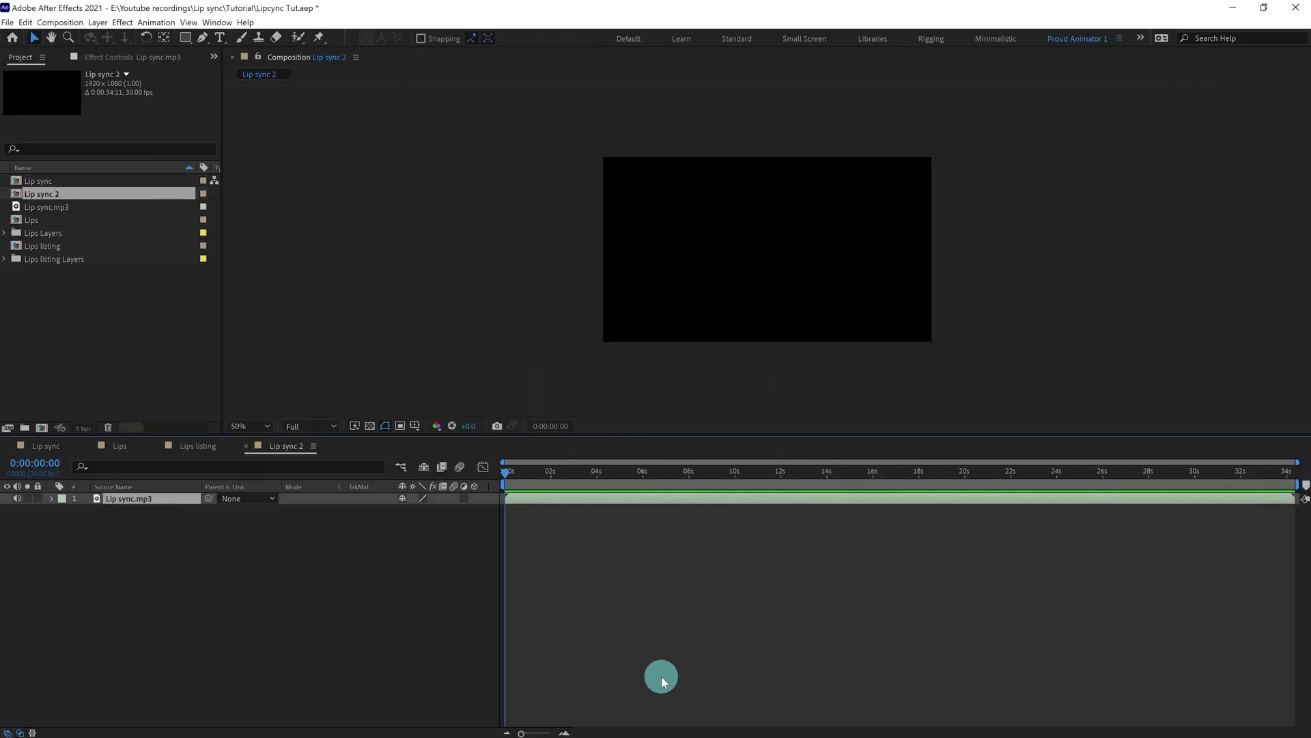
# Step: Drag Lip sync.mp3 into the Lip sync comp as a layer below Lips
pyautogui.click(42, 446)
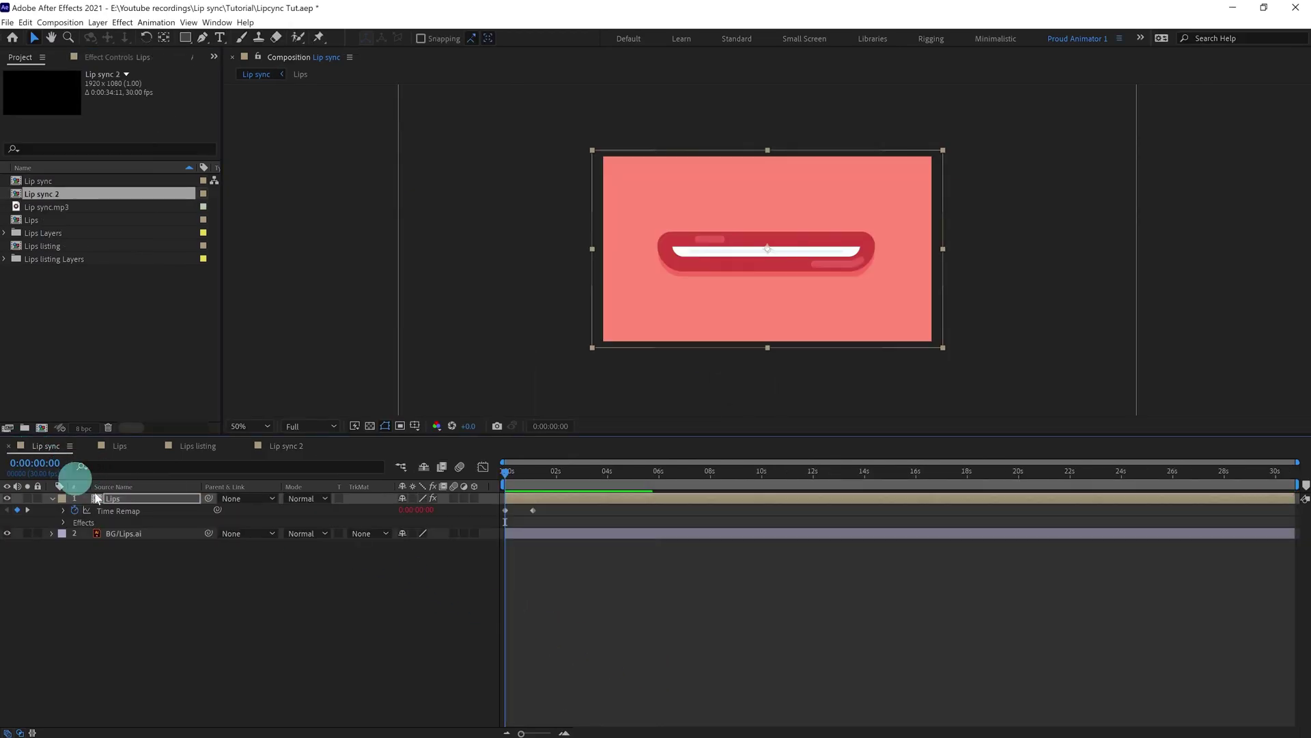
pyautogui.click(58, 211)
pyautogui.moveTo(58, 211); pyautogui.dragTo(94, 534)
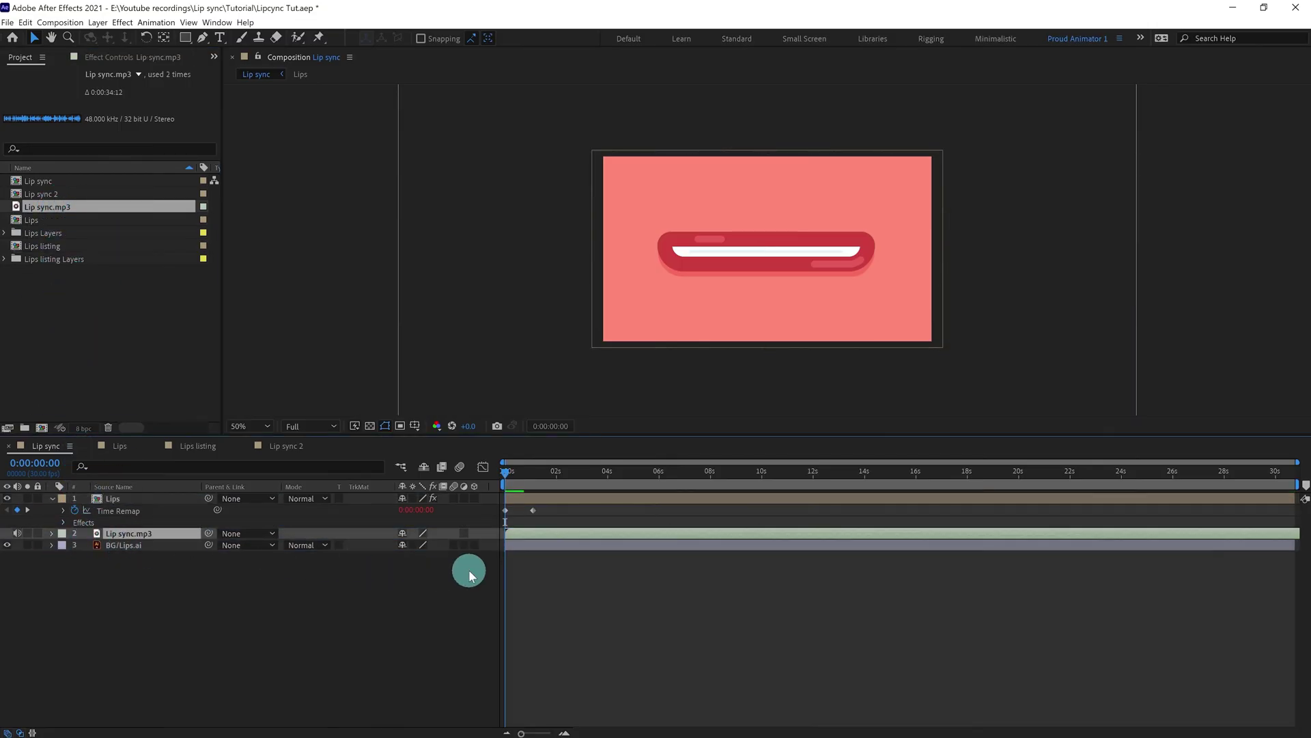
# Step: Show the Lip sync.mp3 waveform and set the current time to 0:00:00:11
pyautogui.click(52, 533)
pyautogui.click(60, 546)
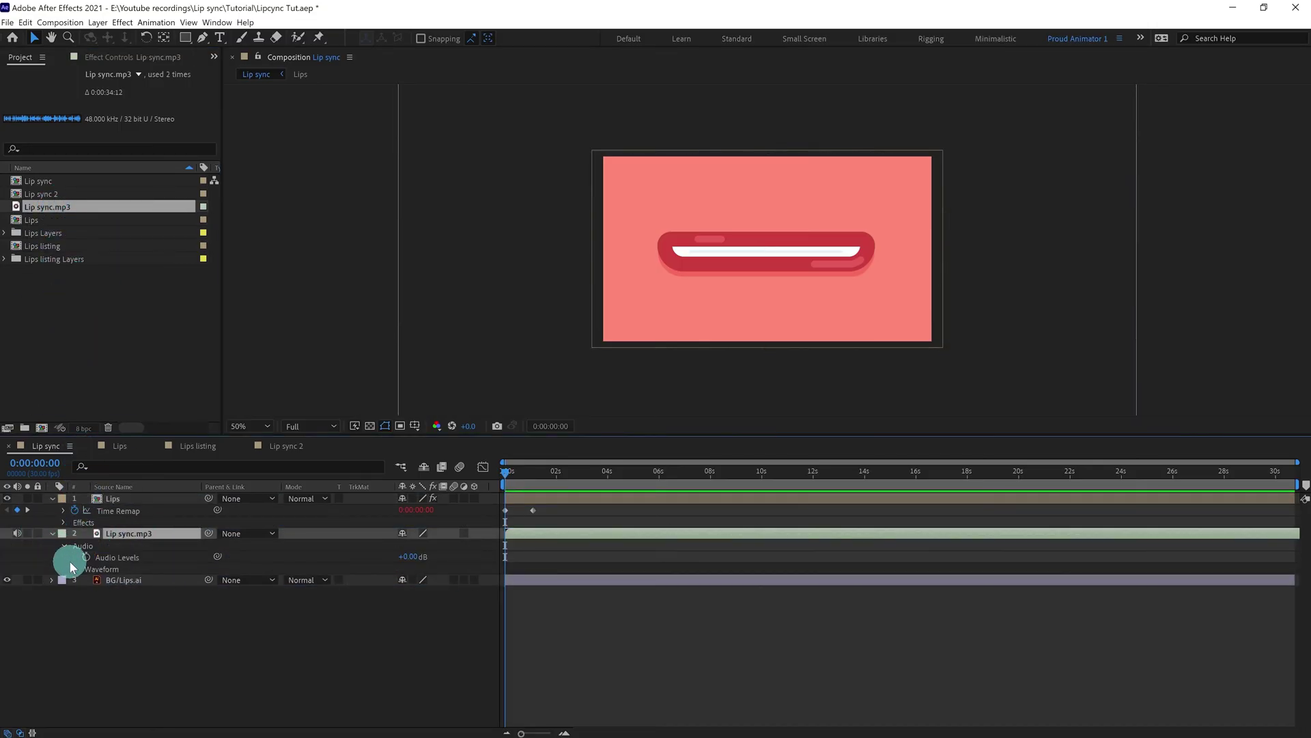
pyautogui.click(75, 570)
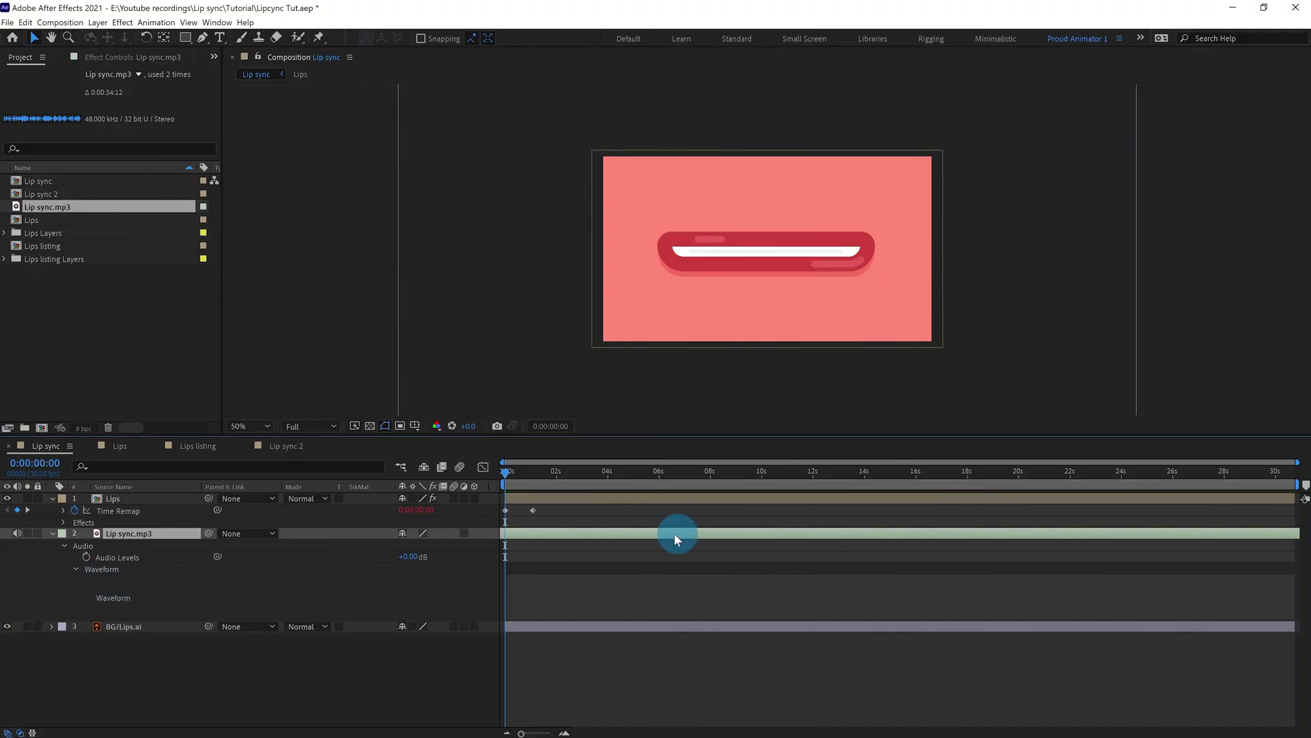
pyautogui.moveTo(587, 532); pyautogui.dragTo(514, 472)
pyautogui.click(554, 490)
pyautogui.click(540, 474)
pyautogui.click(476, 538)
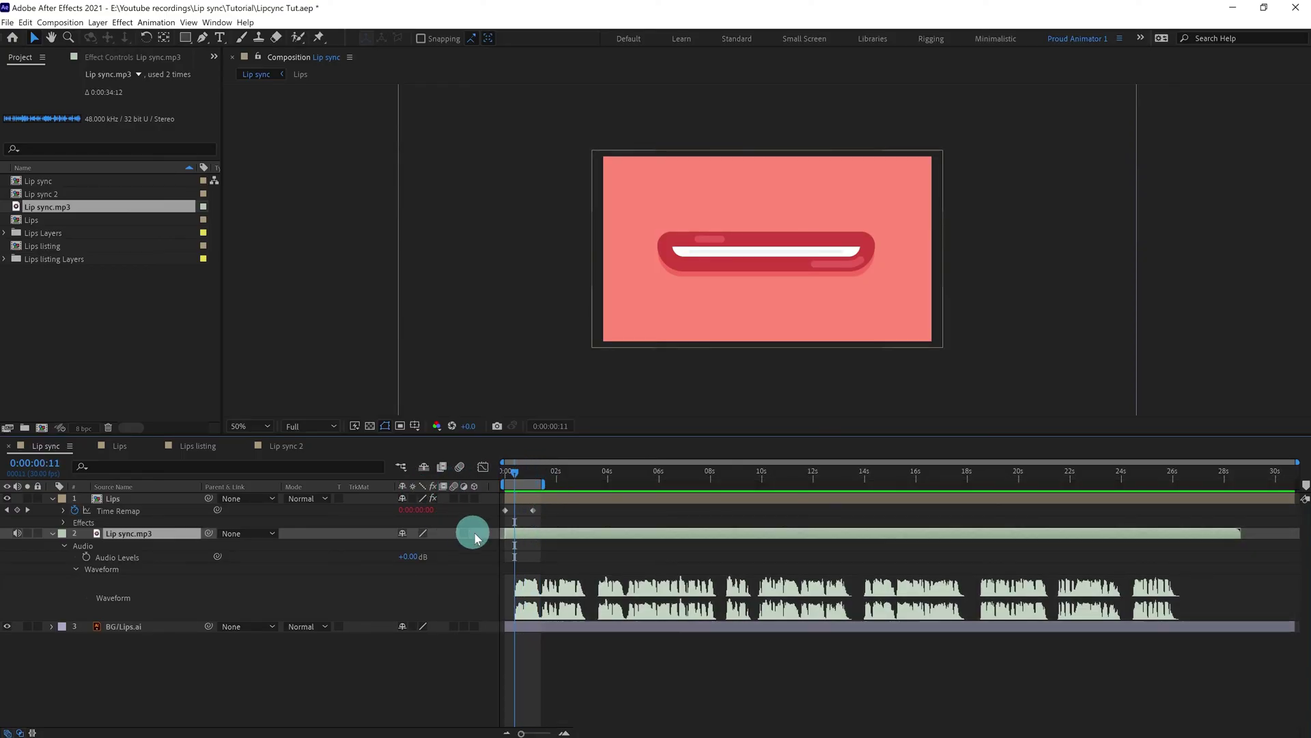
# Step: Compare the Lips listing mouth chart with the Lip sync comp, ending on Lips listing
pyautogui.click(233, 449)
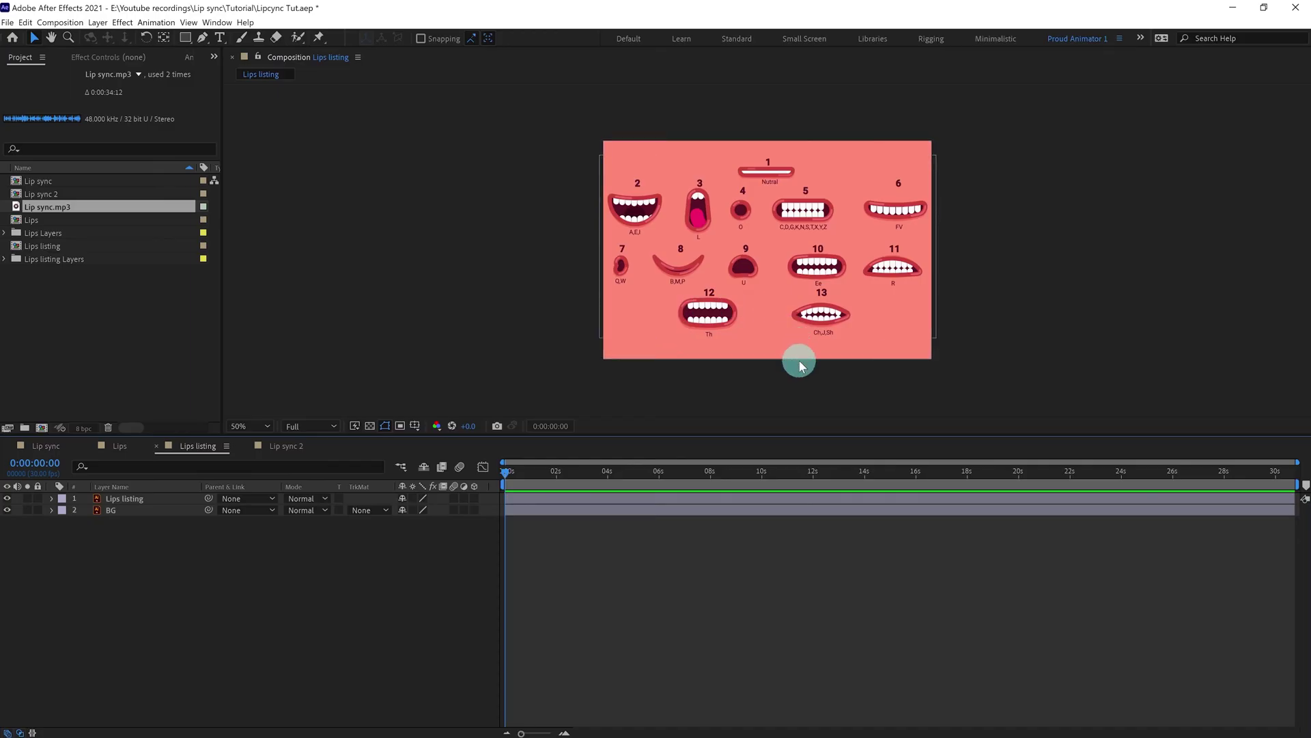
pyautogui.click(42, 445)
pyautogui.click(192, 445)
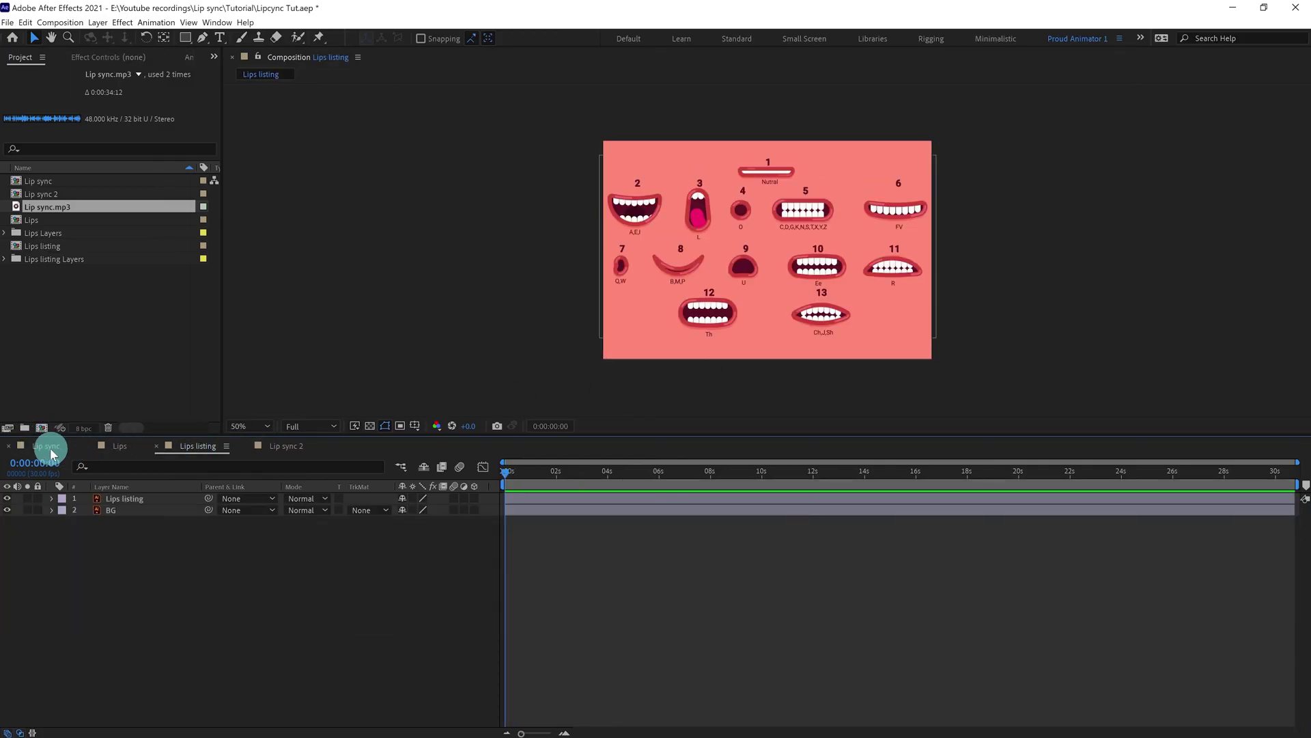
pyautogui.click(46, 446)
pyautogui.click(179, 445)
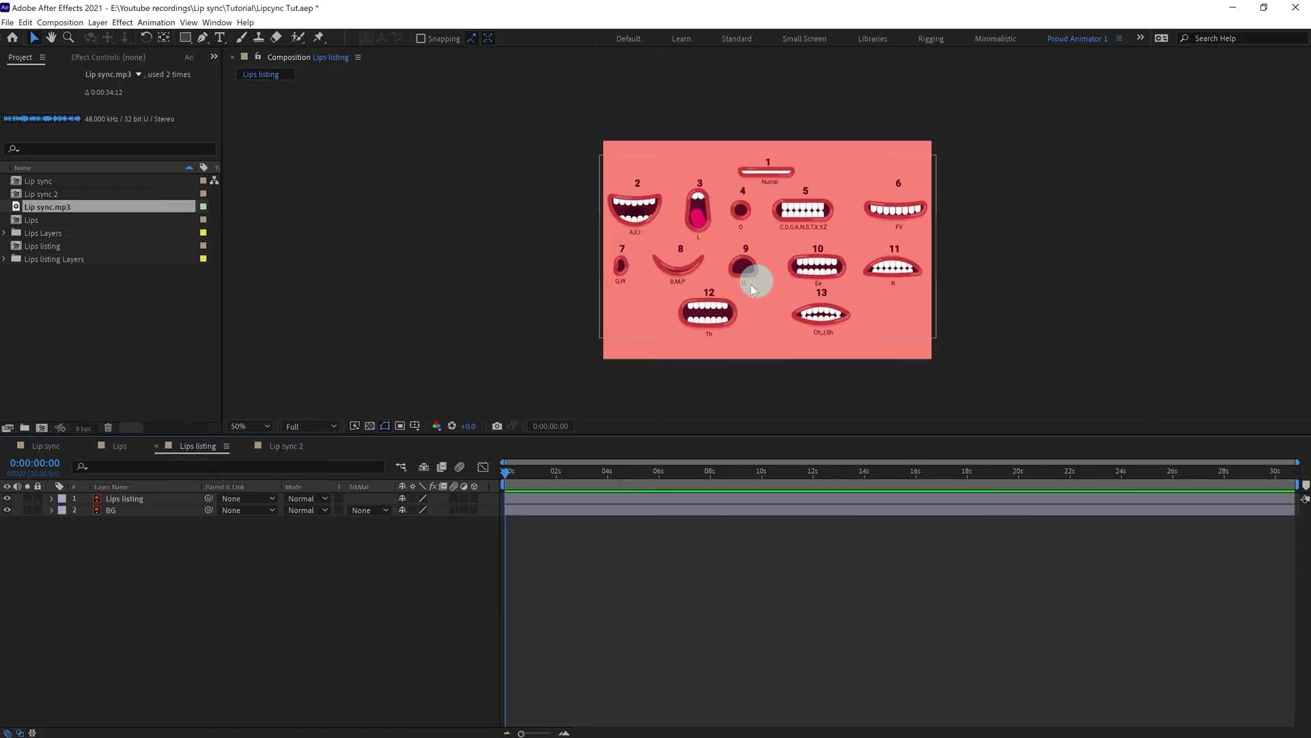
# Step: Open the Lips listing composition from the Project panel
pyautogui.click(45, 447)
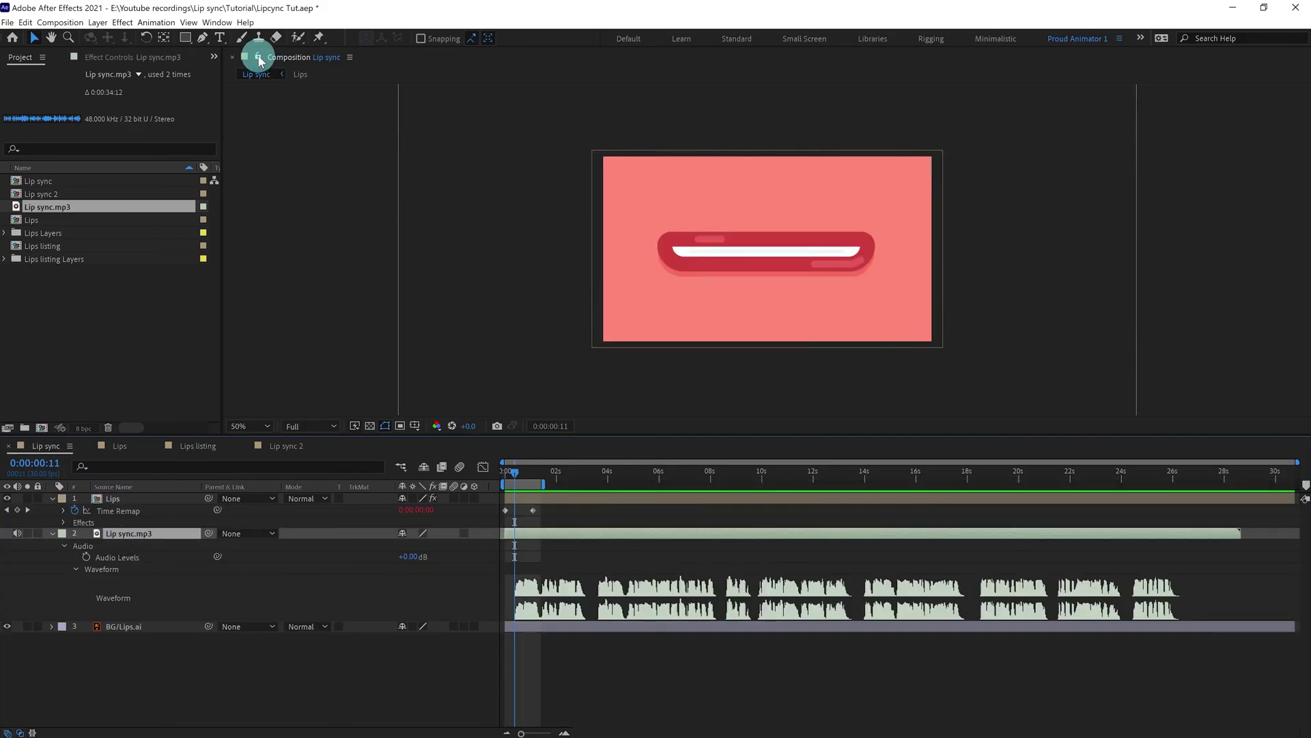
pyautogui.click(152, 325)
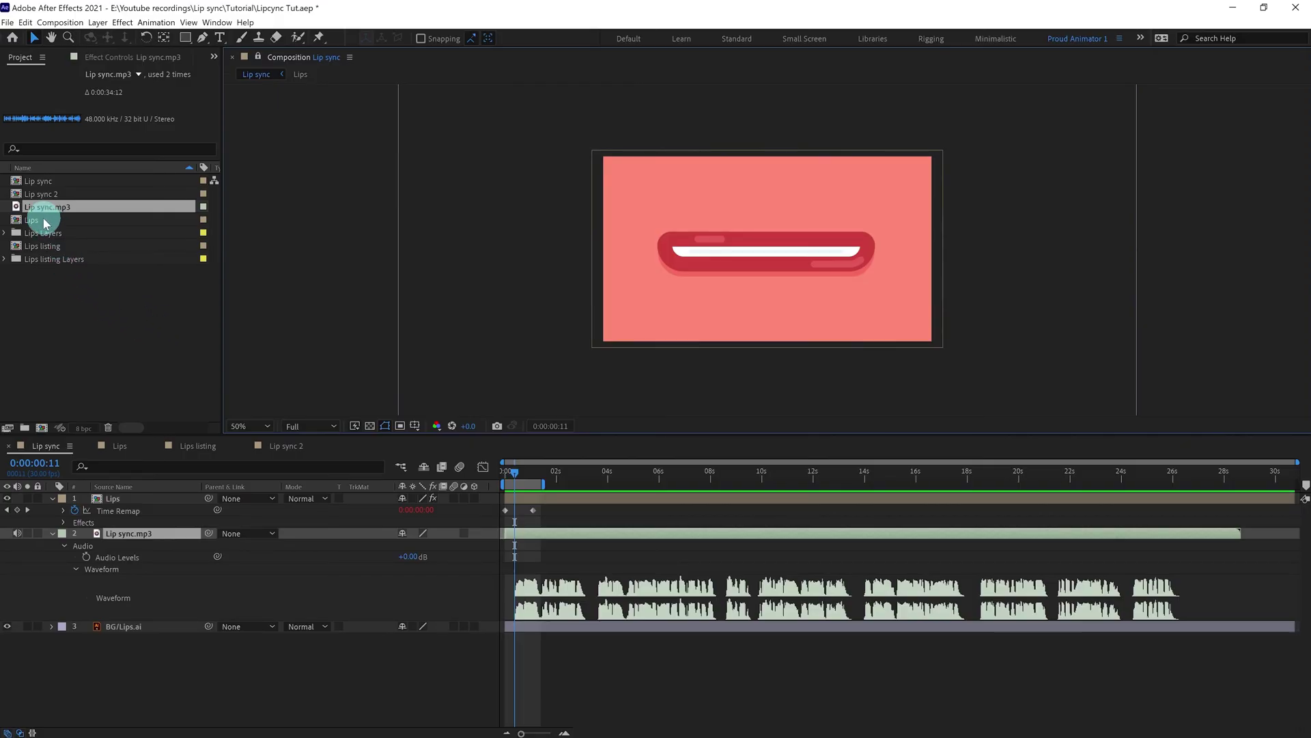
pyautogui.click(45, 245)
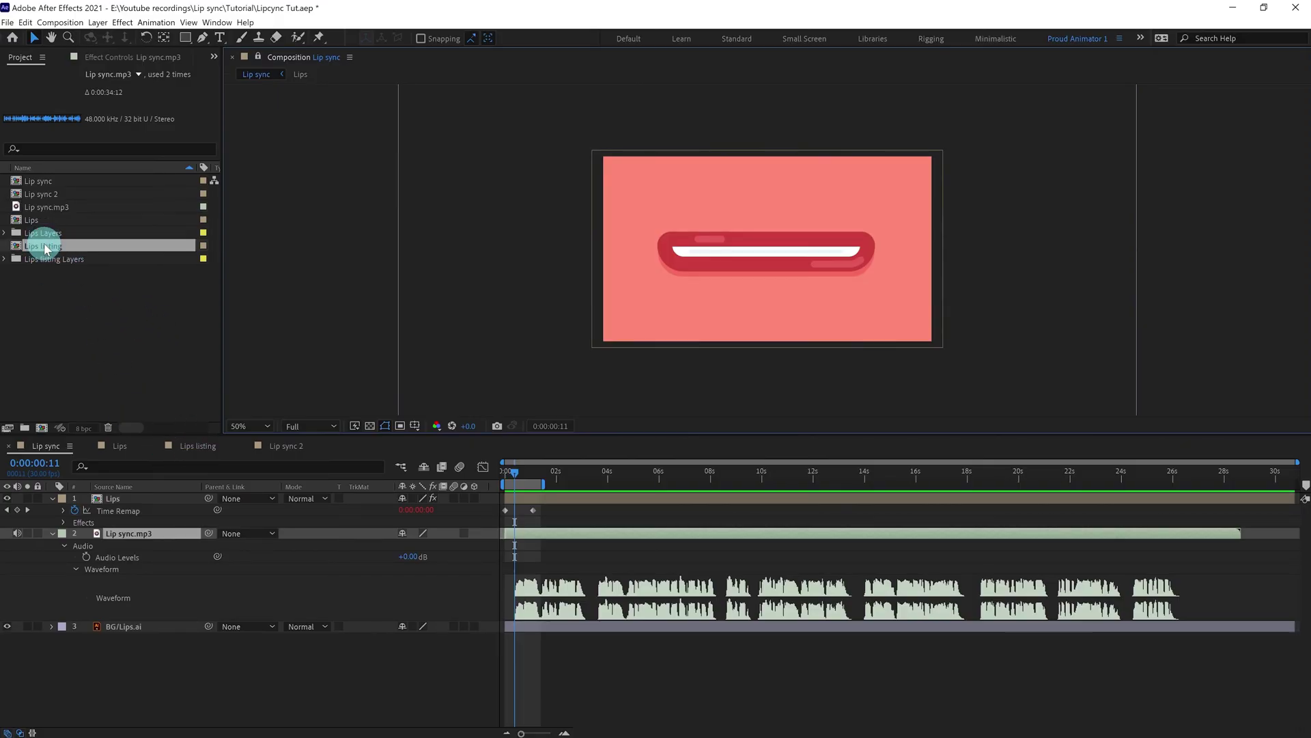
pyautogui.doubleClick(43, 245)
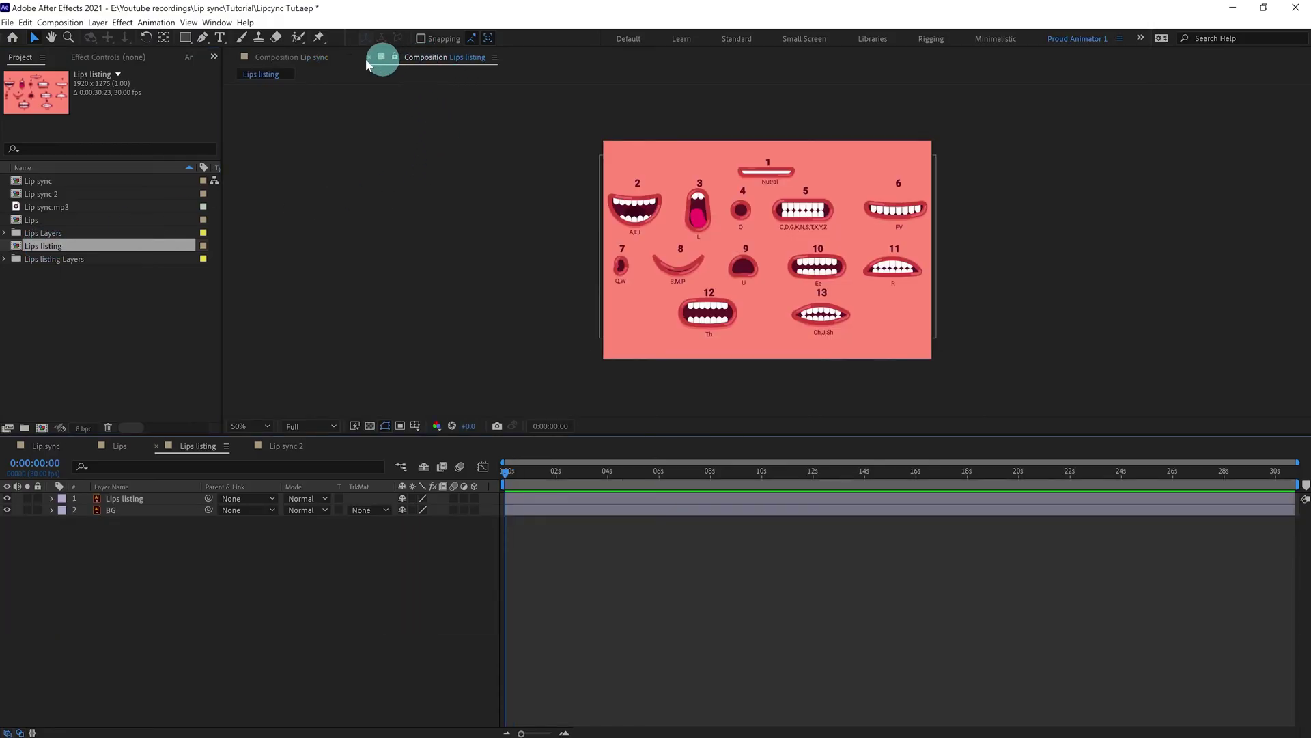
# Step: Dock the Lip sync viewer beside the Lips listing chart and show Lip sync's timeline
pyautogui.click(284, 58)
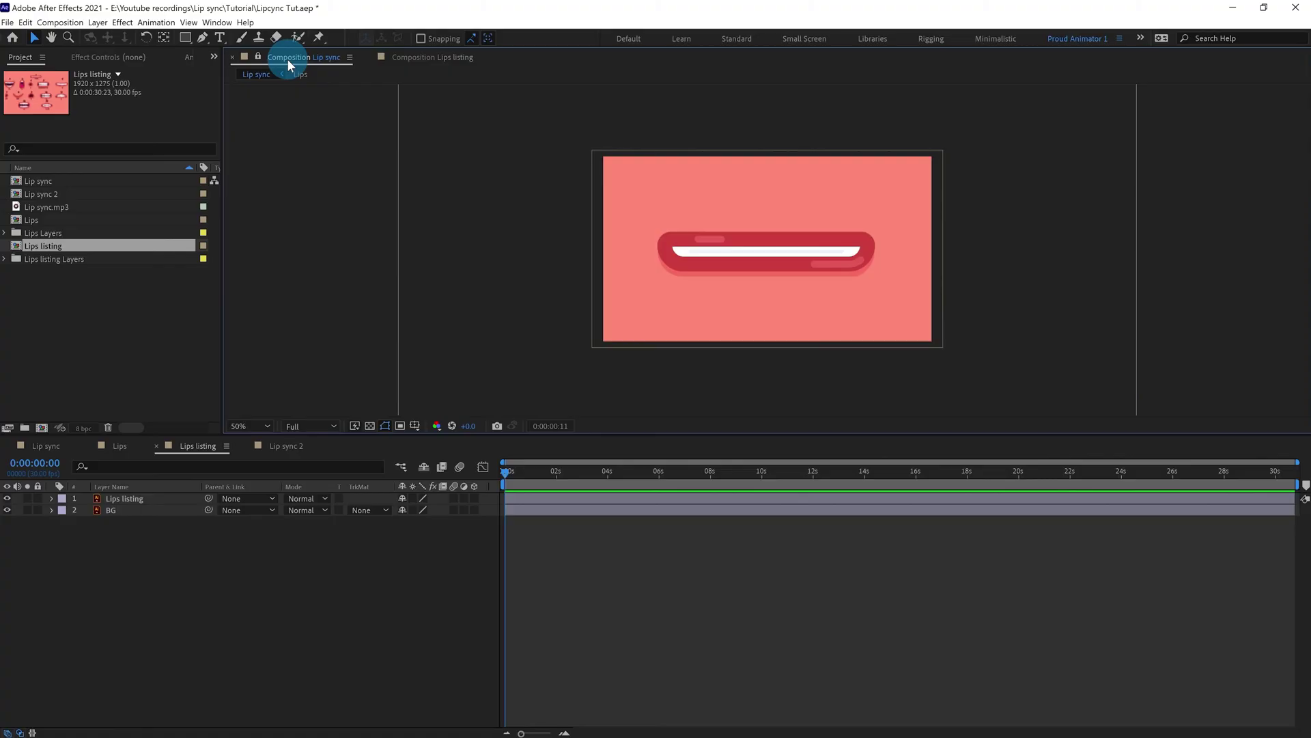
pyautogui.moveTo(287, 59); pyautogui.dragTo(233, 156)
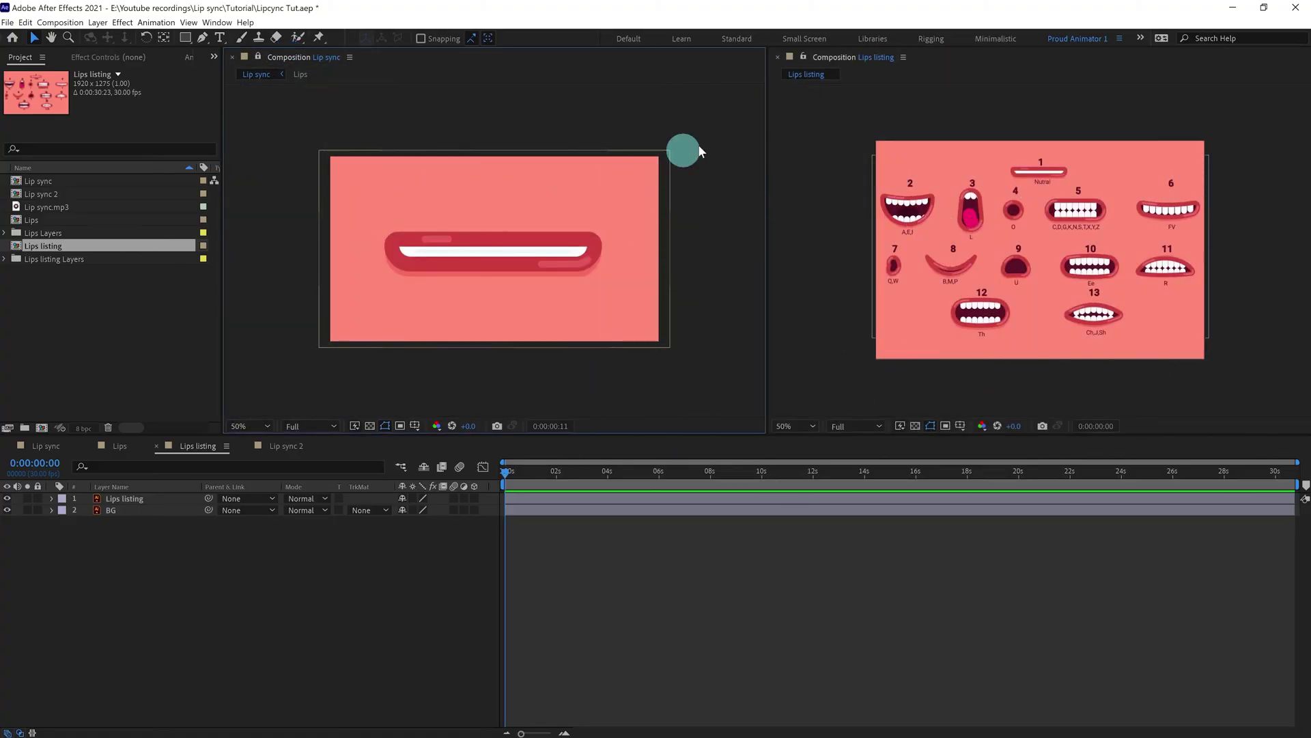
pyautogui.click(801, 60)
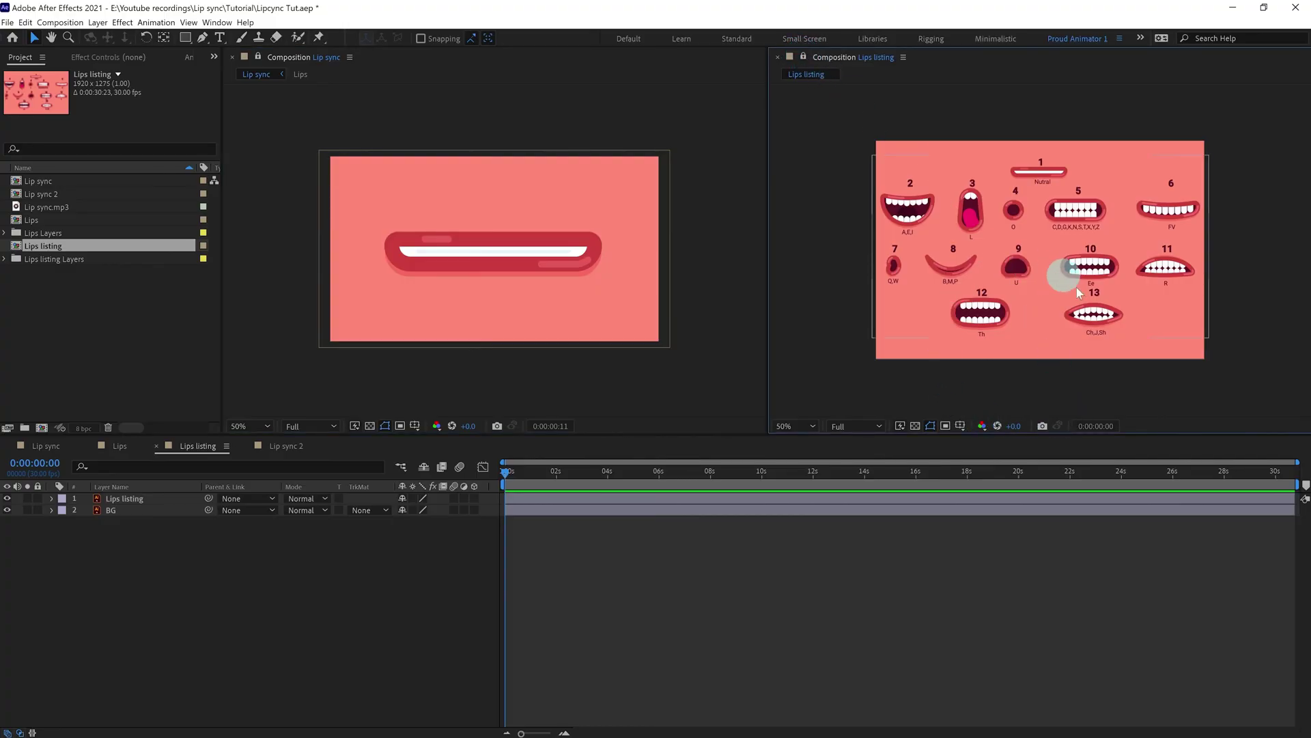
pyautogui.click(46, 445)
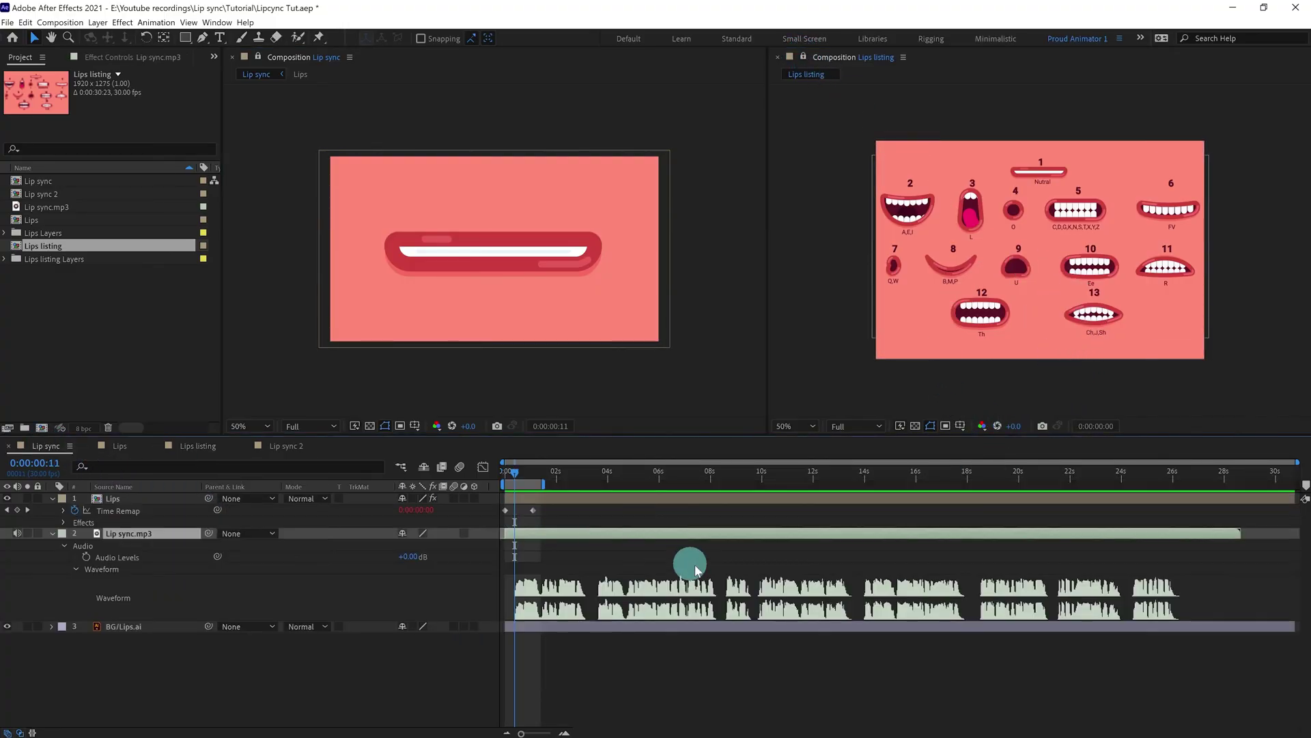
# Step: Scrub the Lip sync playhead from the start to frame 11, where the waveform begins
pyautogui.click(514, 472)
pyautogui.moveTo(513, 476); pyautogui.dragTo(477, 475)
pyautogui.scroll(5, 579, 515)
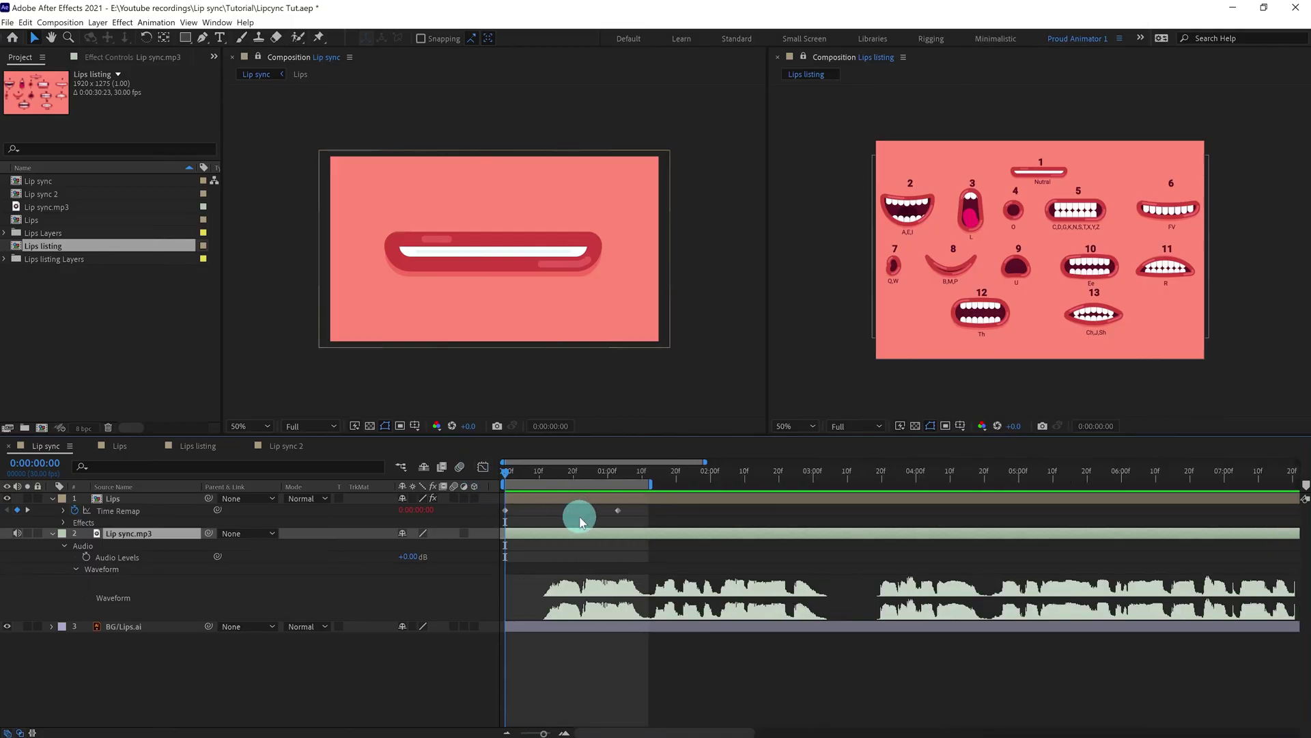
pyautogui.click(576, 470)
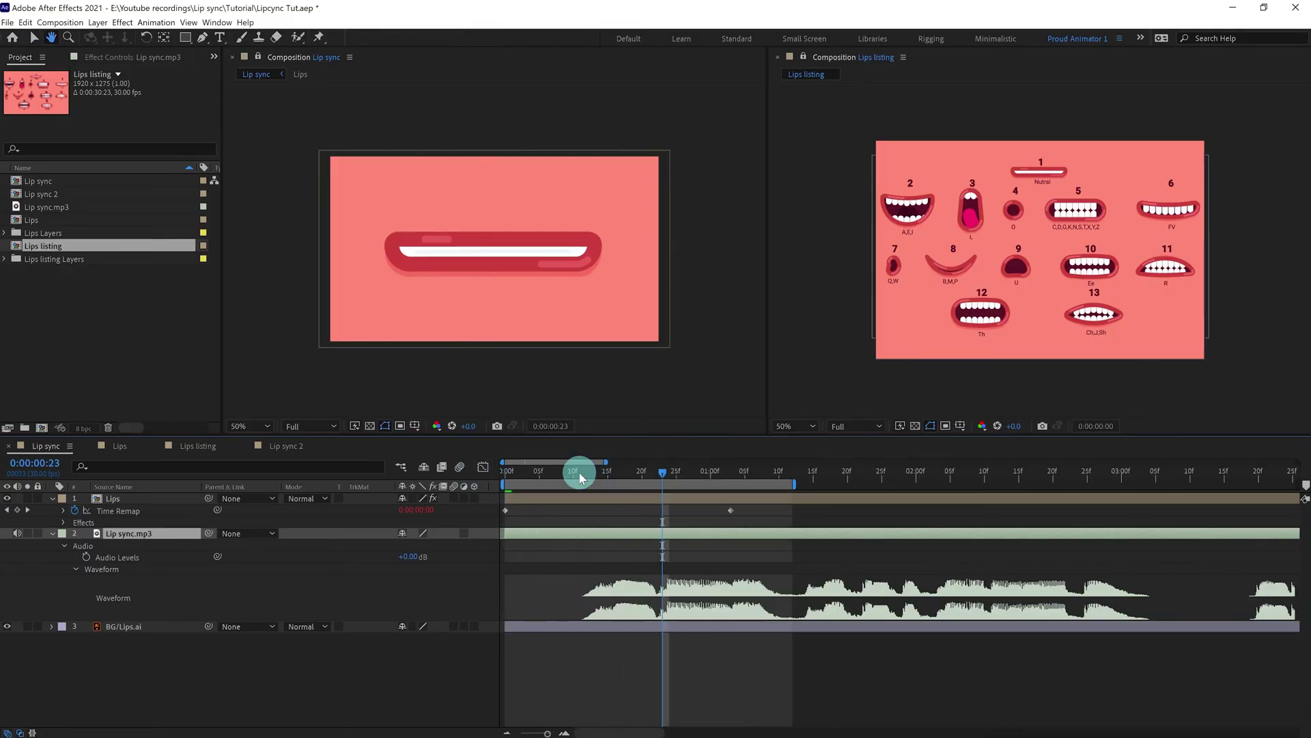
pyautogui.scroll(2, 1098, 284)
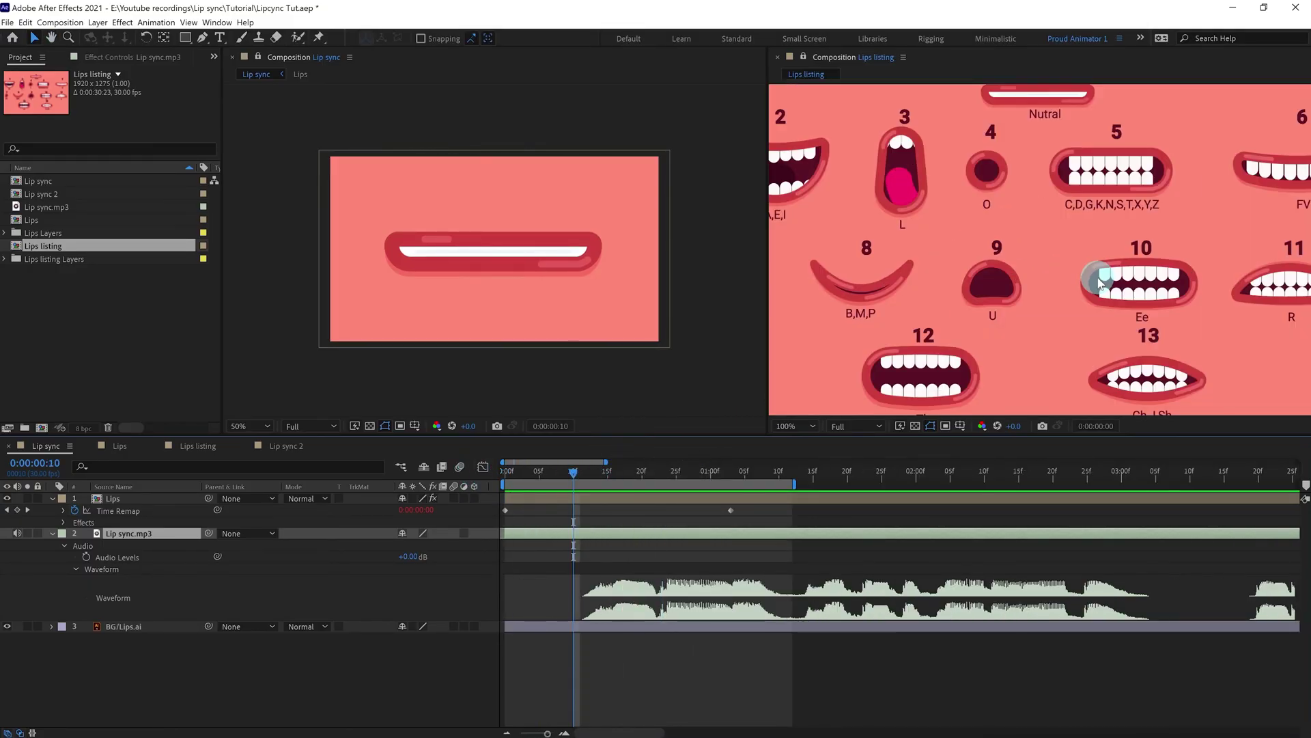
pyautogui.scroll(-2, 1098, 284)
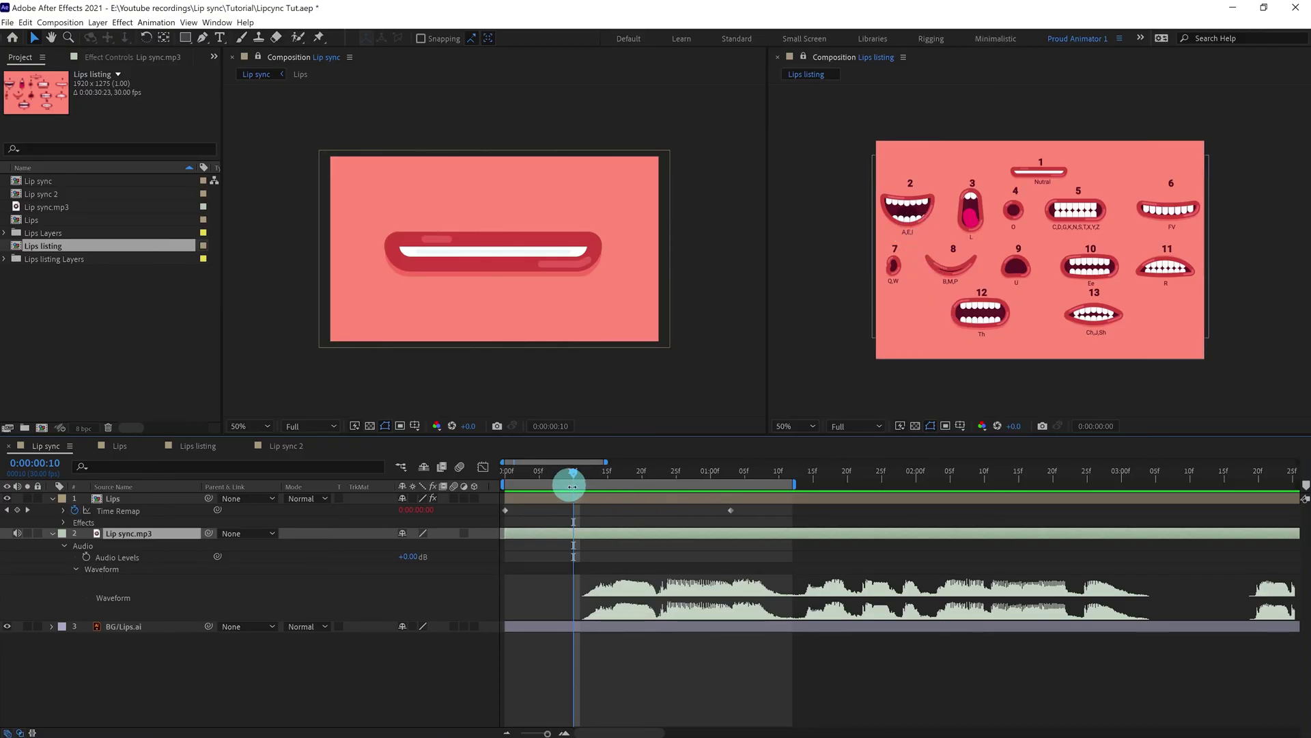
pyautogui.moveTo(571, 469); pyautogui.dragTo(580, 471)
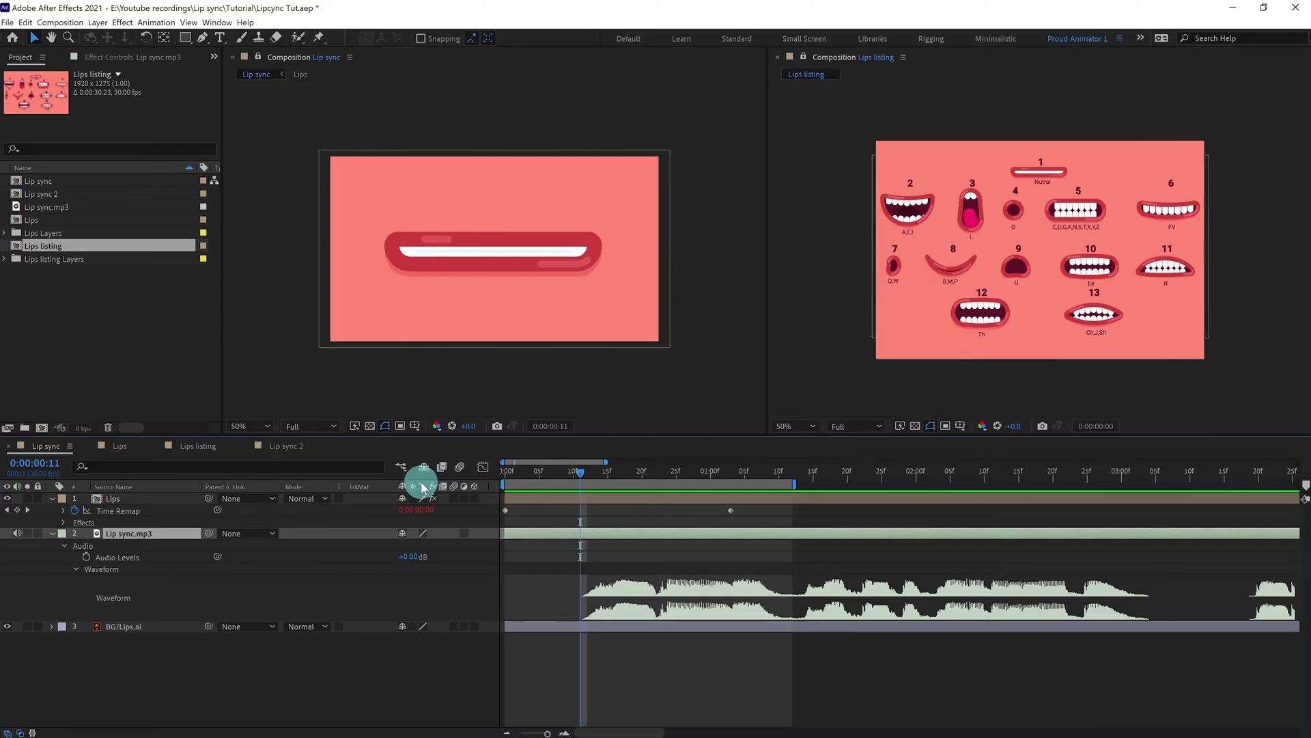
# Step: Set the Lips Slider value to 1.9 for the wide smile and enable its stopwatch
pyautogui.click(578, 498)
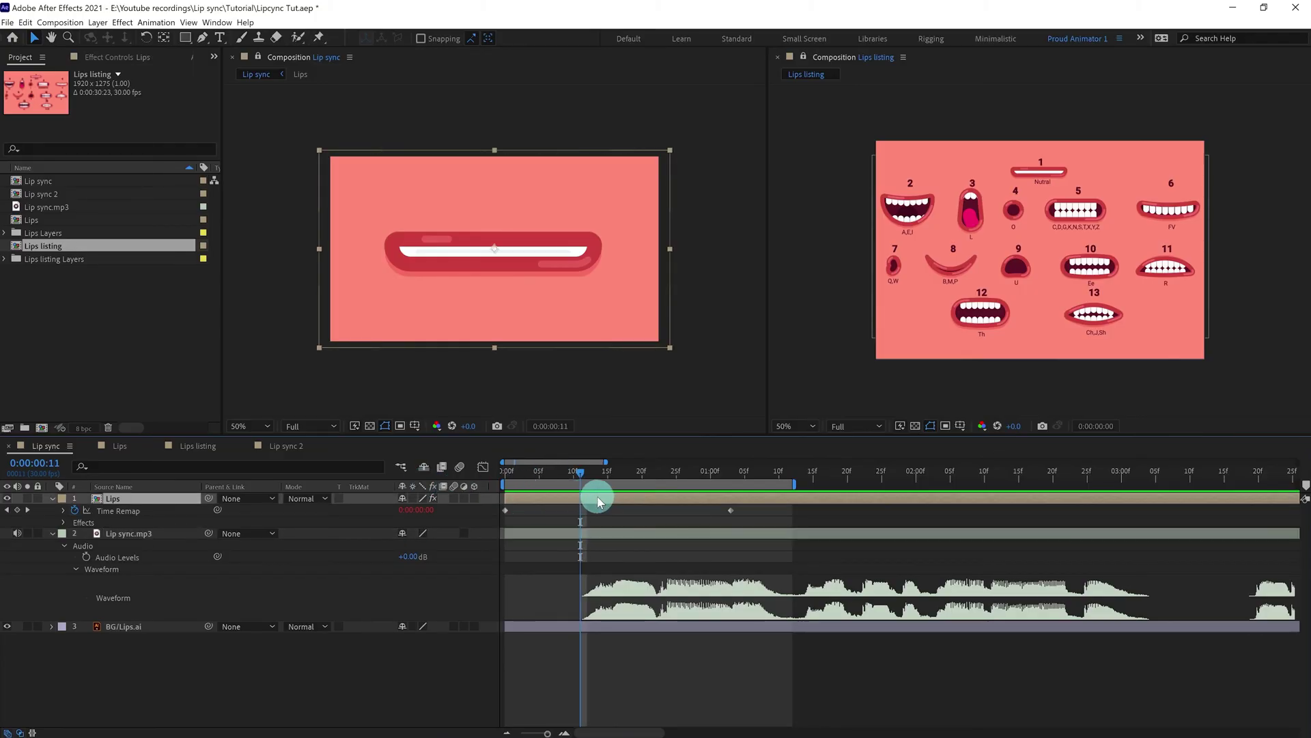
pyautogui.click(117, 57)
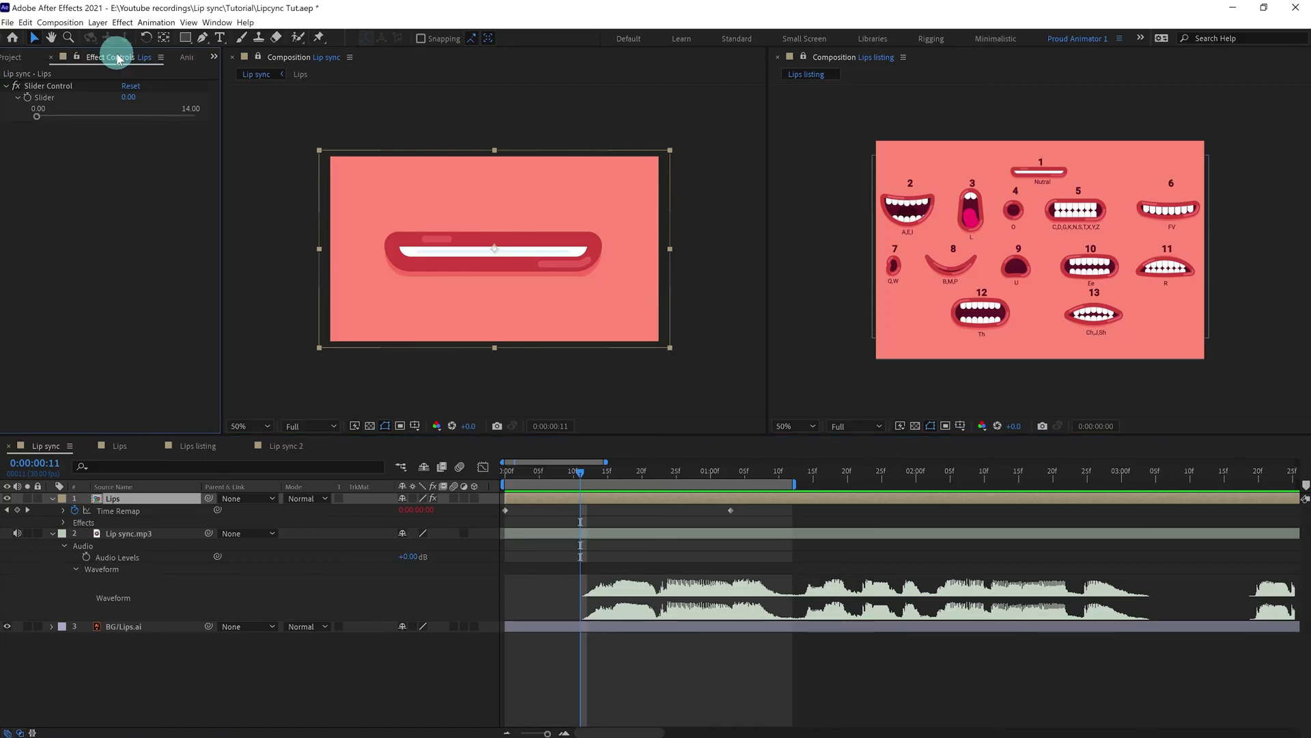
pyautogui.click(38, 119)
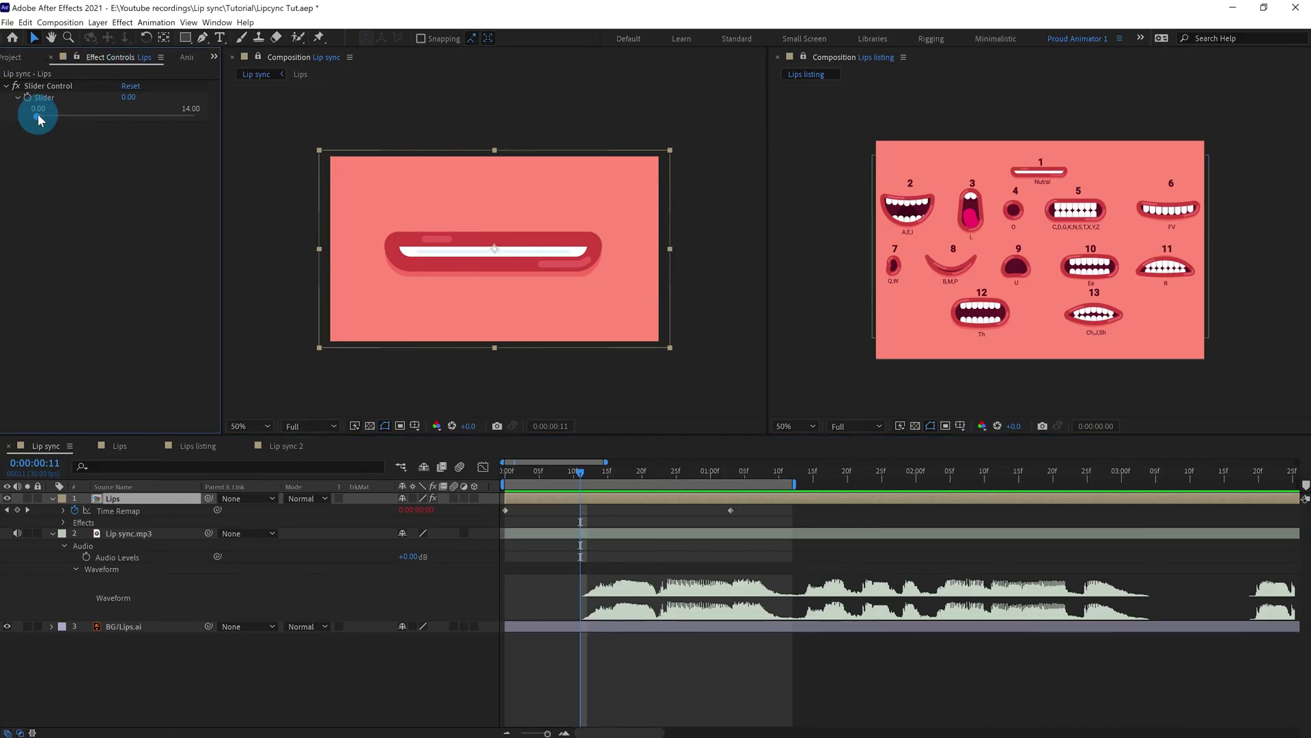
pyautogui.click(37, 116)
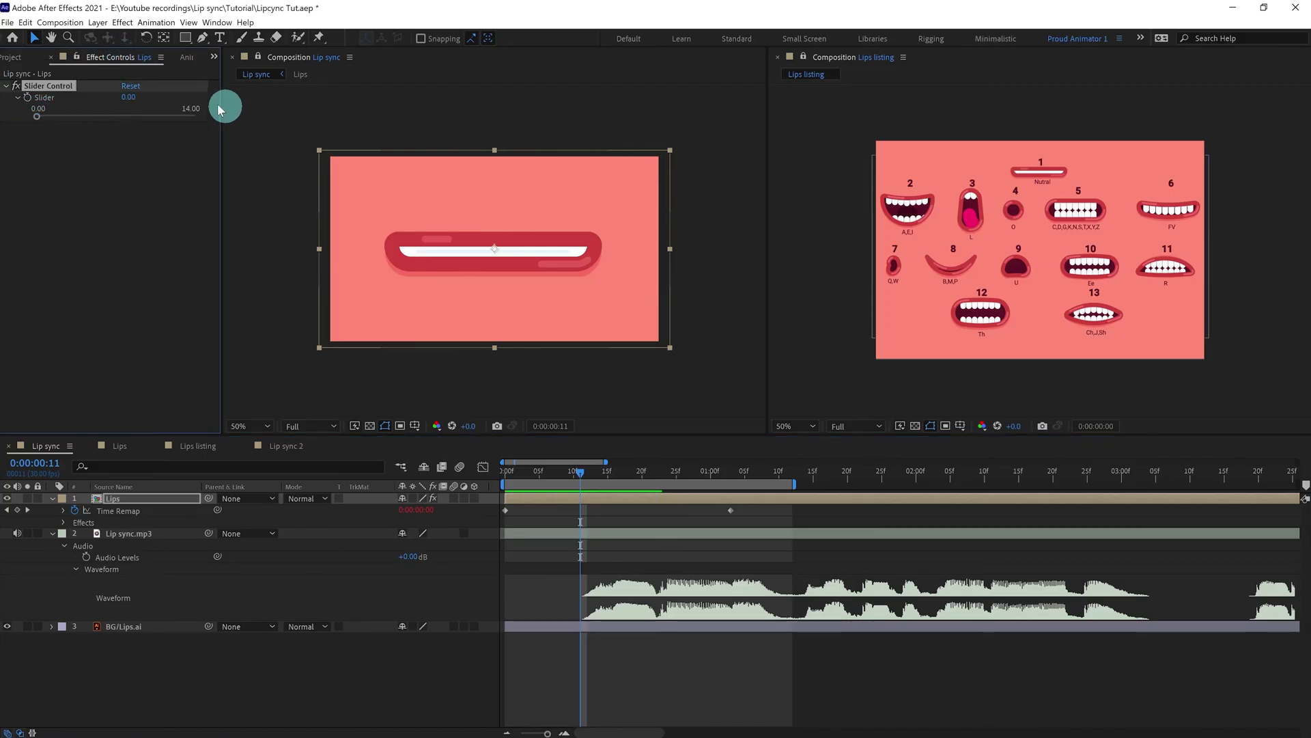
pyautogui.click(127, 97)
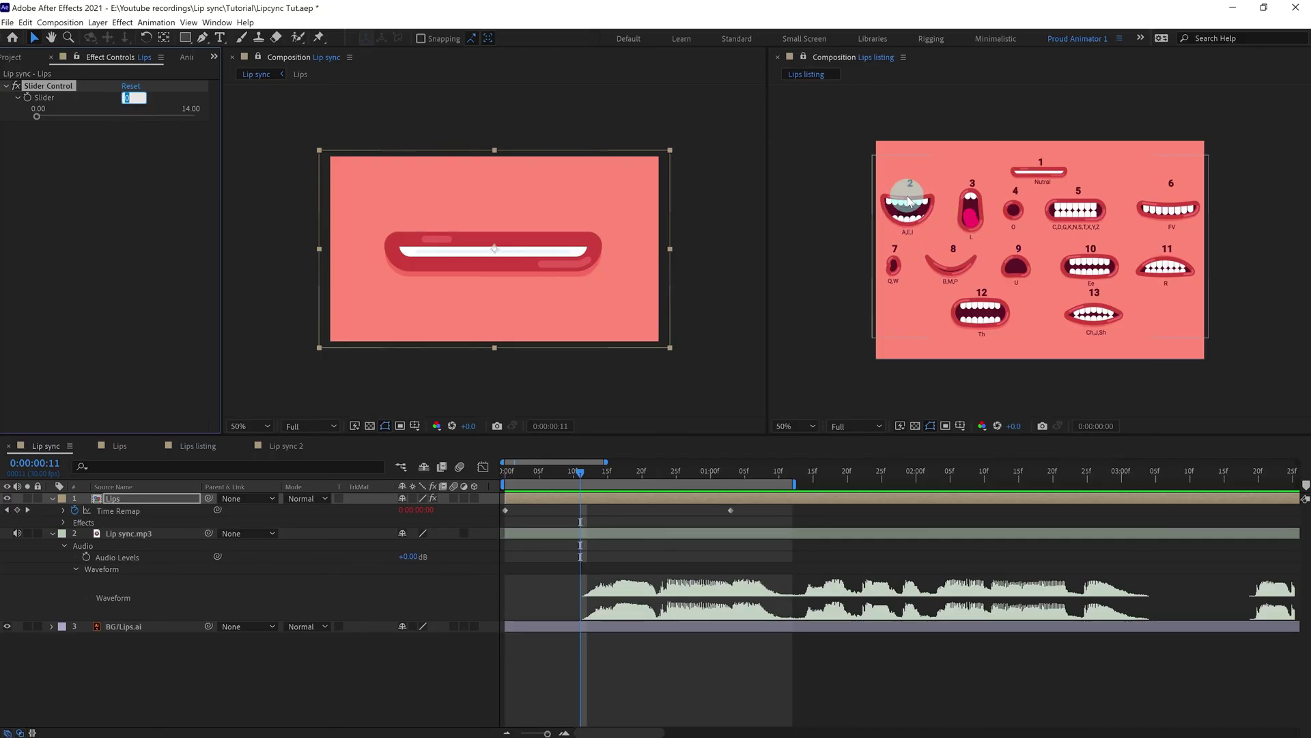
pyautogui.press('Return')
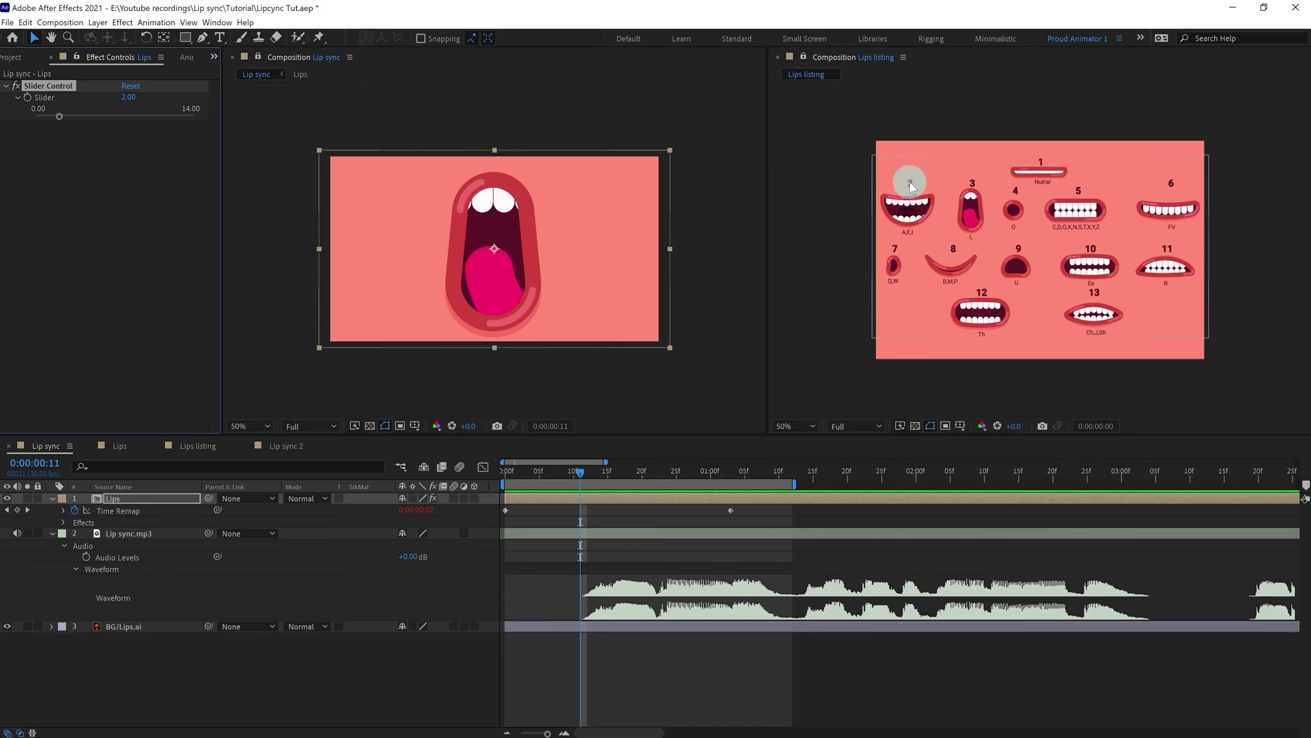
pyautogui.click(130, 99)
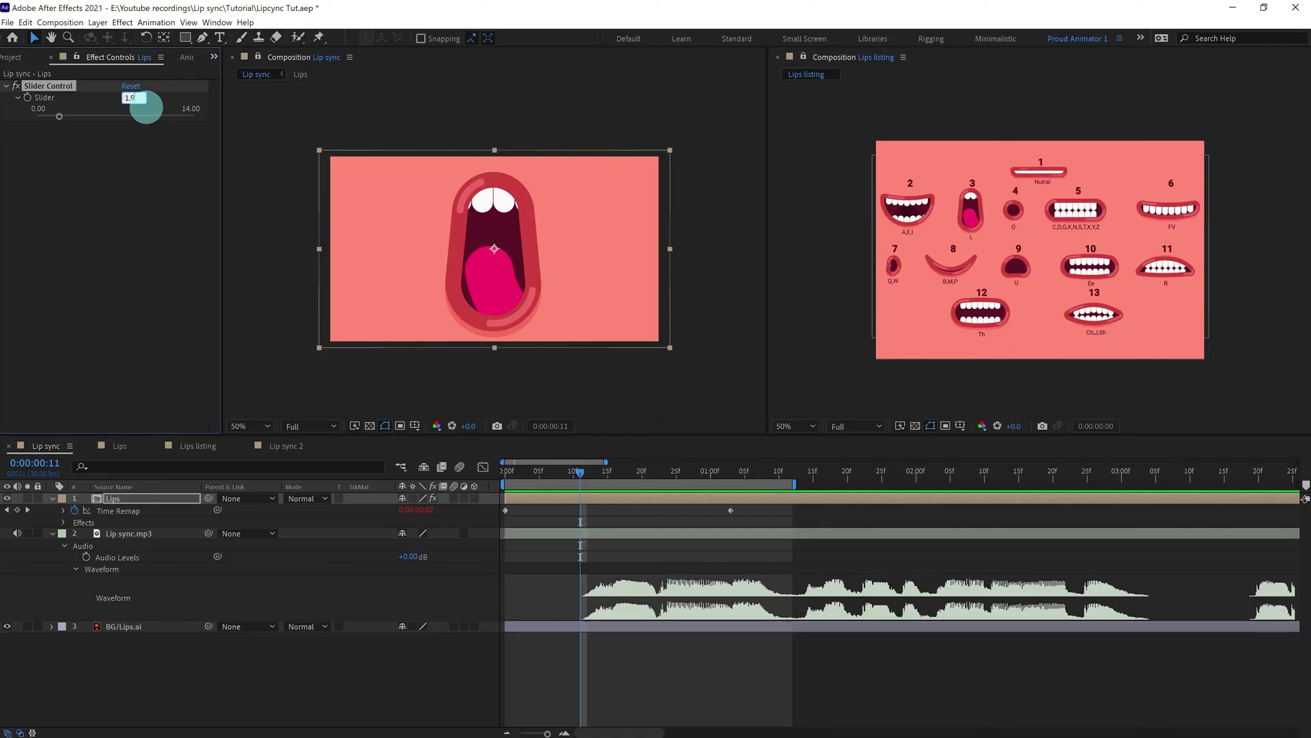
pyautogui.press('Return')
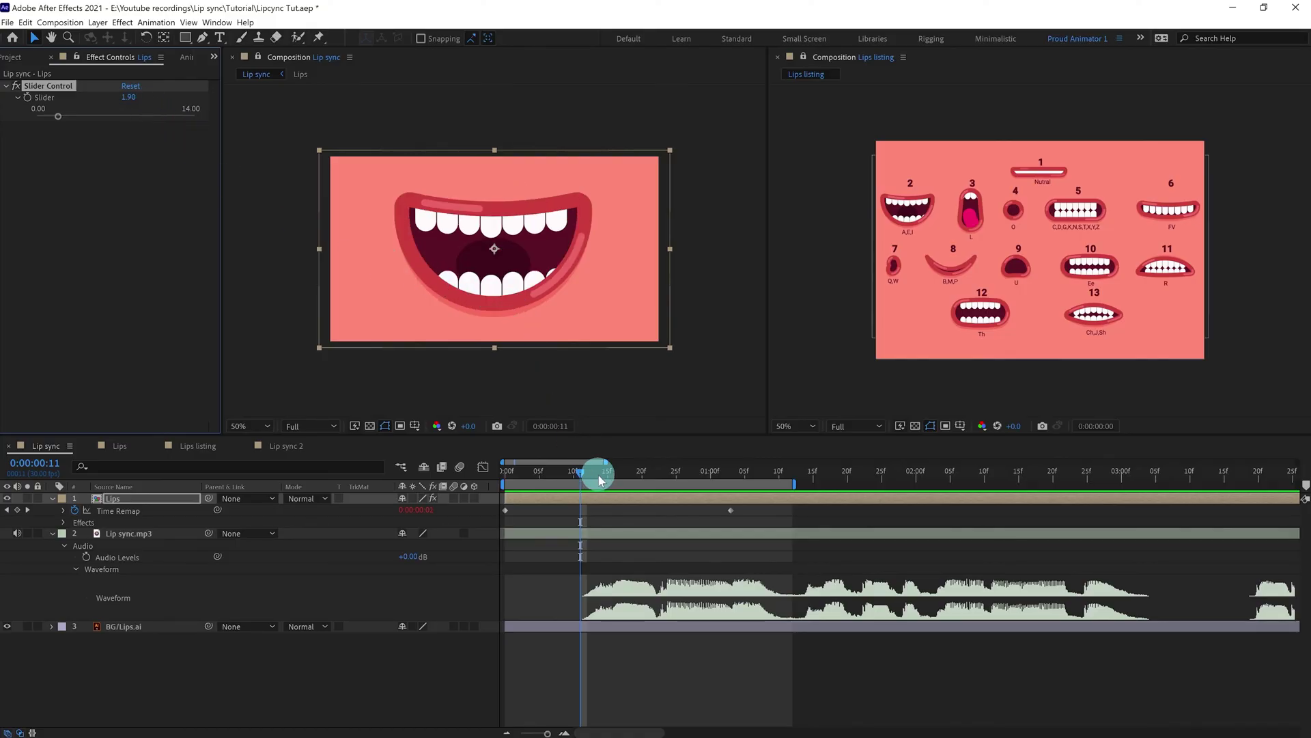
pyautogui.click(27, 96)
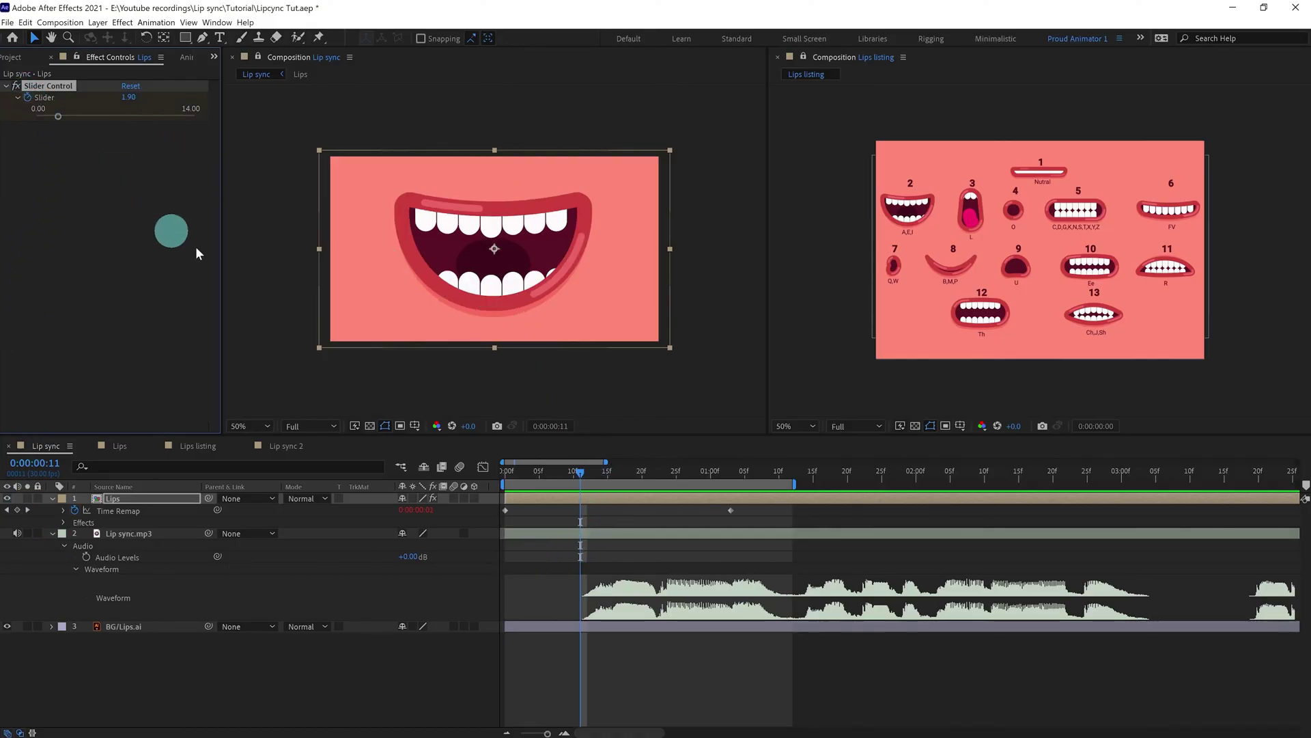
# Step: At frame 5, set the Slider to 0 to key the neutral mouth
pyautogui.press('u')
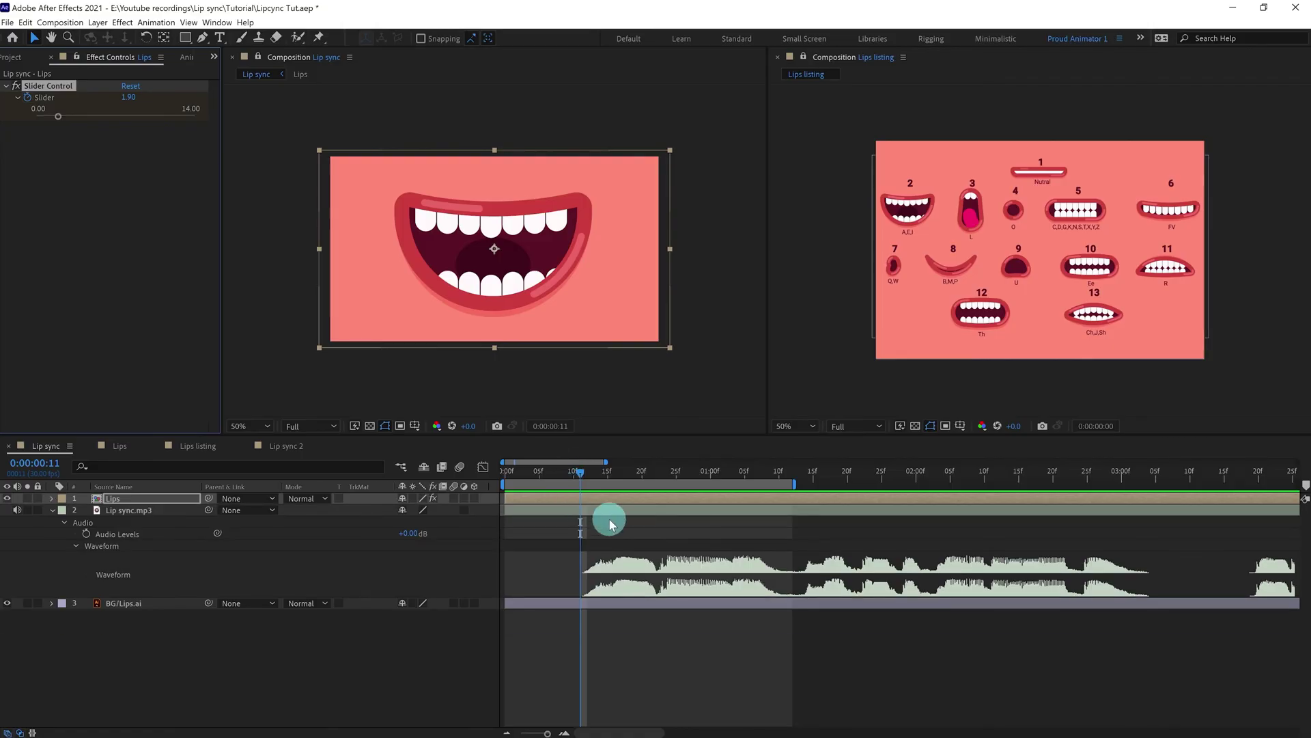
pyautogui.press('u')
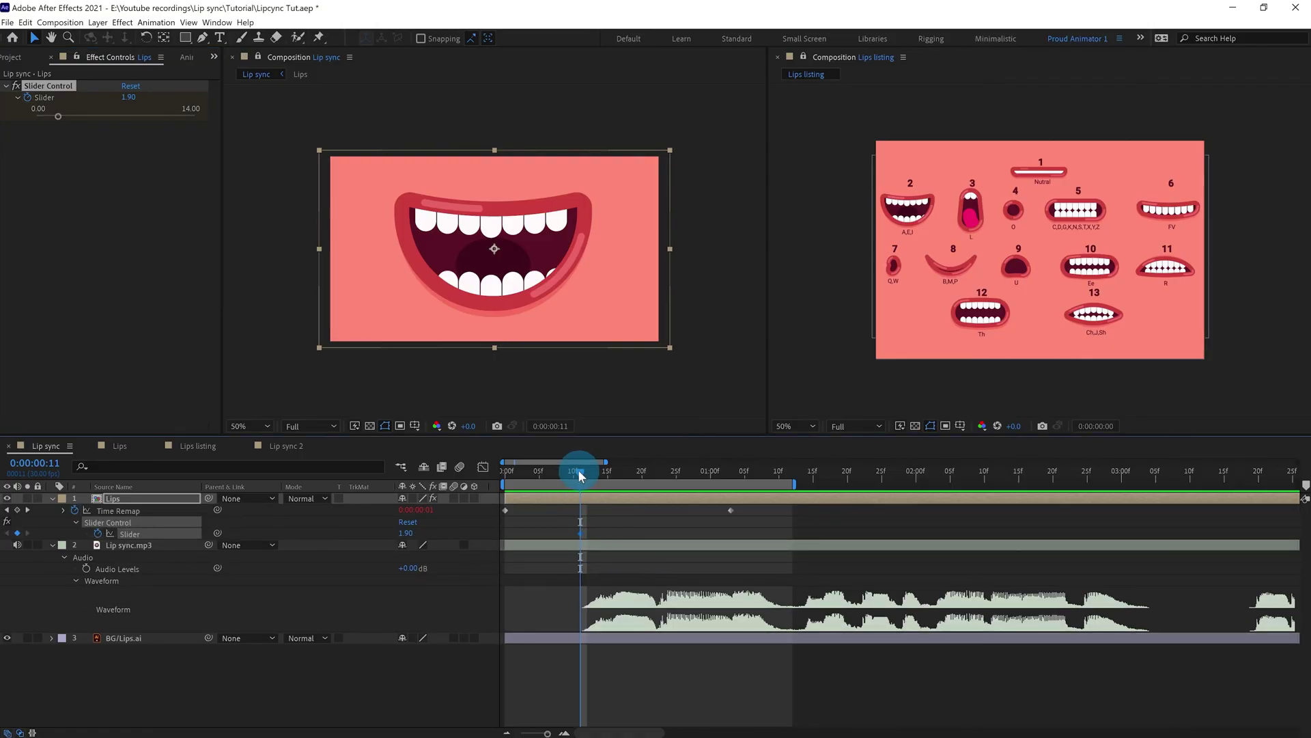
pyautogui.moveTo(579, 471); pyautogui.dragTo(541, 474)
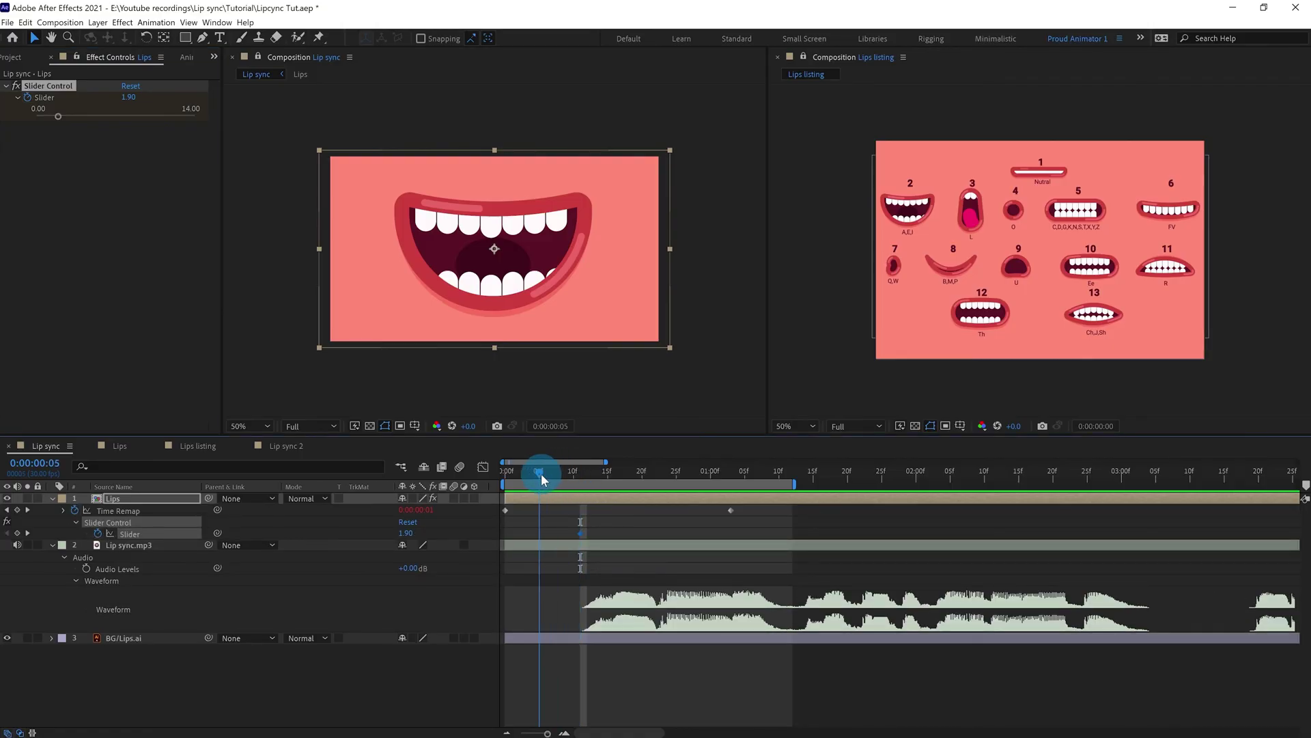
pyautogui.click(129, 97)
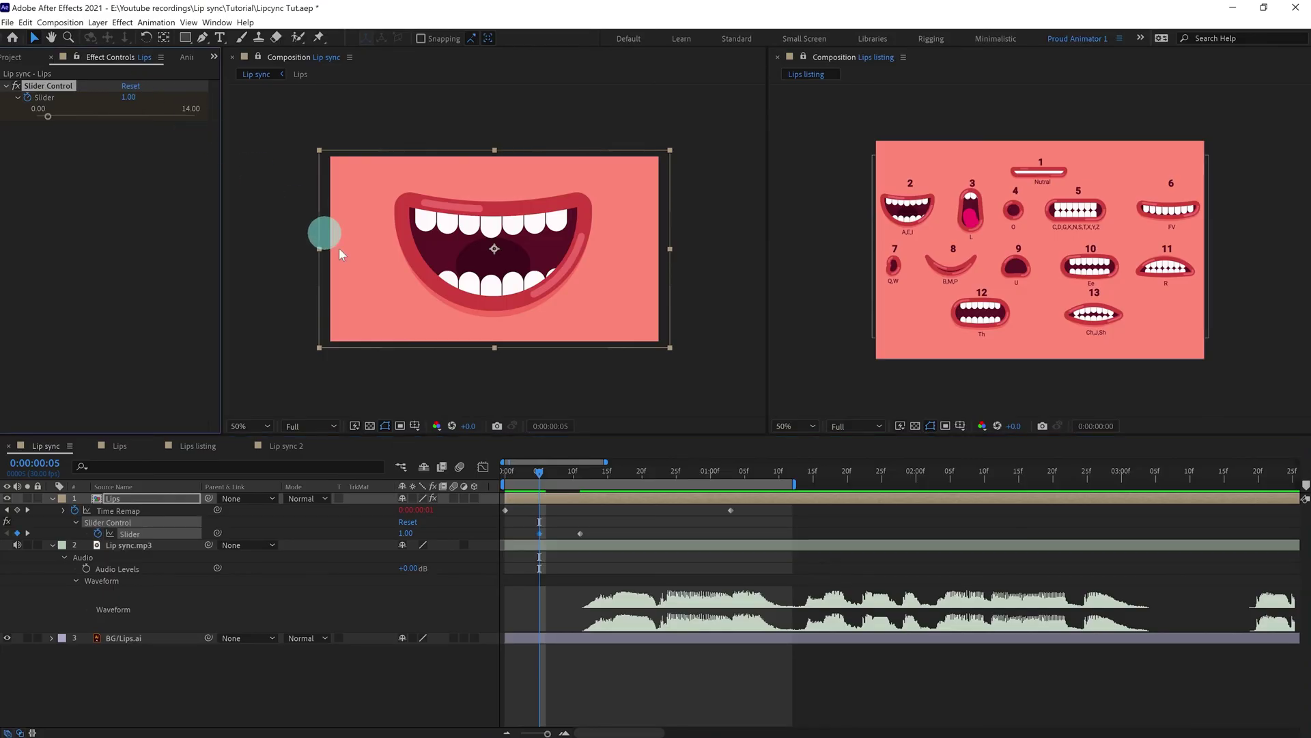
pyautogui.write('9')
pyautogui.click(128, 96)
pyautogui.write('1')
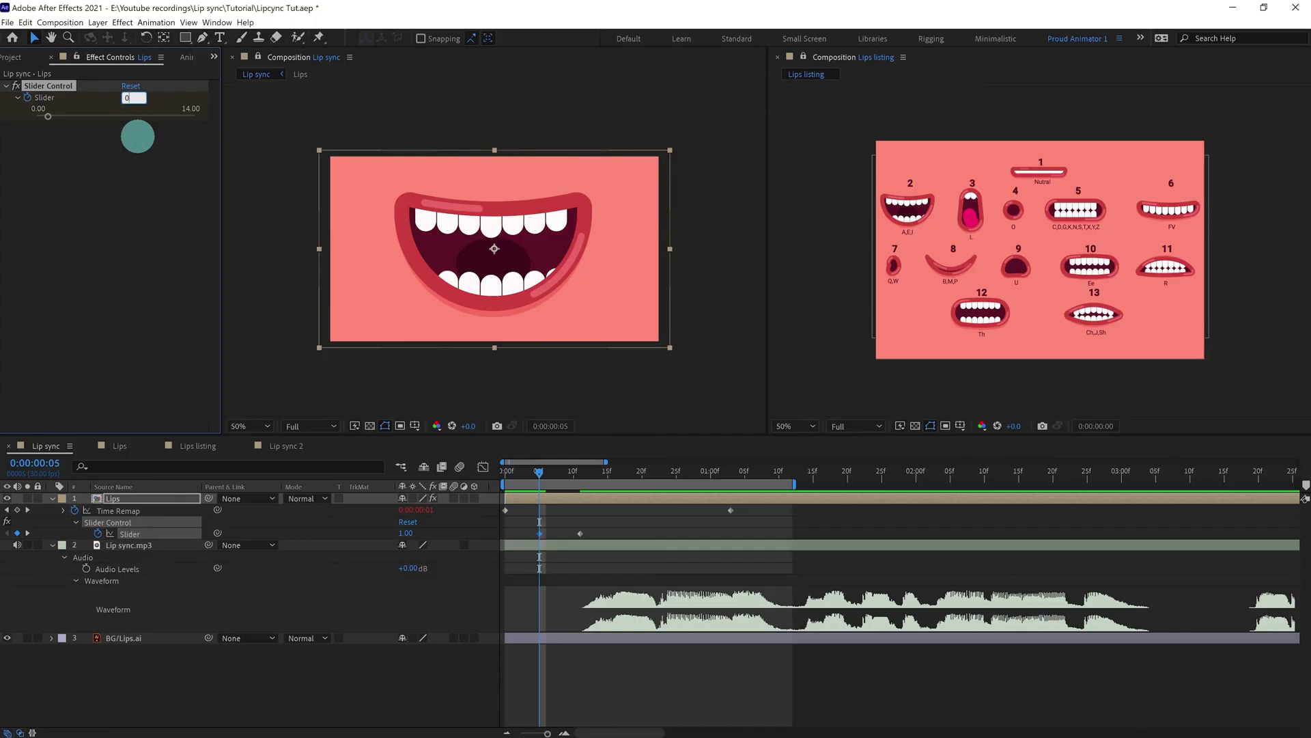
pyautogui.click(137, 136)
# Step: Select the slider keyframes, then scrub back to frame 11 to check the smile
pyautogui.moveTo(604, 528); pyautogui.dragTo(520, 542)
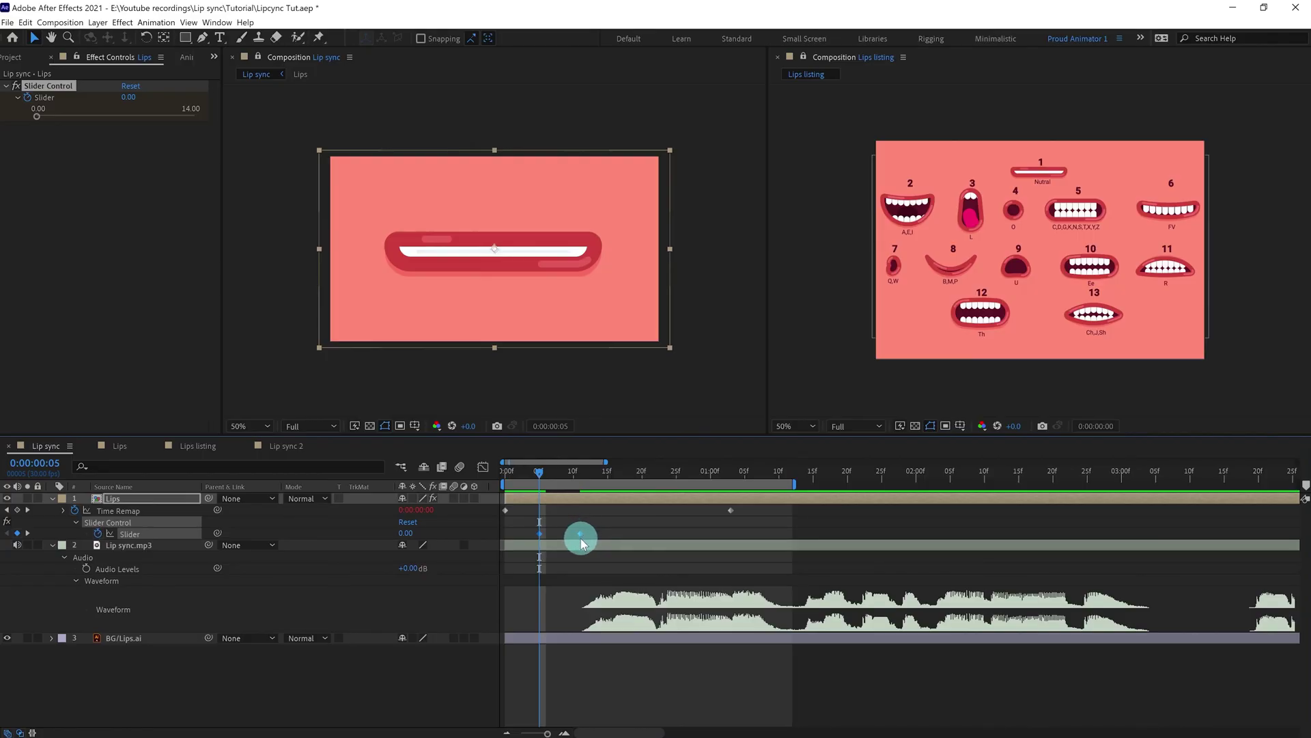
pyautogui.moveTo(582, 543); pyautogui.dragTo(590, 542)
pyautogui.moveTo(589, 537); pyautogui.dragTo(582, 533)
pyautogui.moveTo(540, 471); pyautogui.dragTo(582, 491)
# Step: Preview the lip sync with audio, then park the playhead on frame 16
pyautogui.click(618, 509)
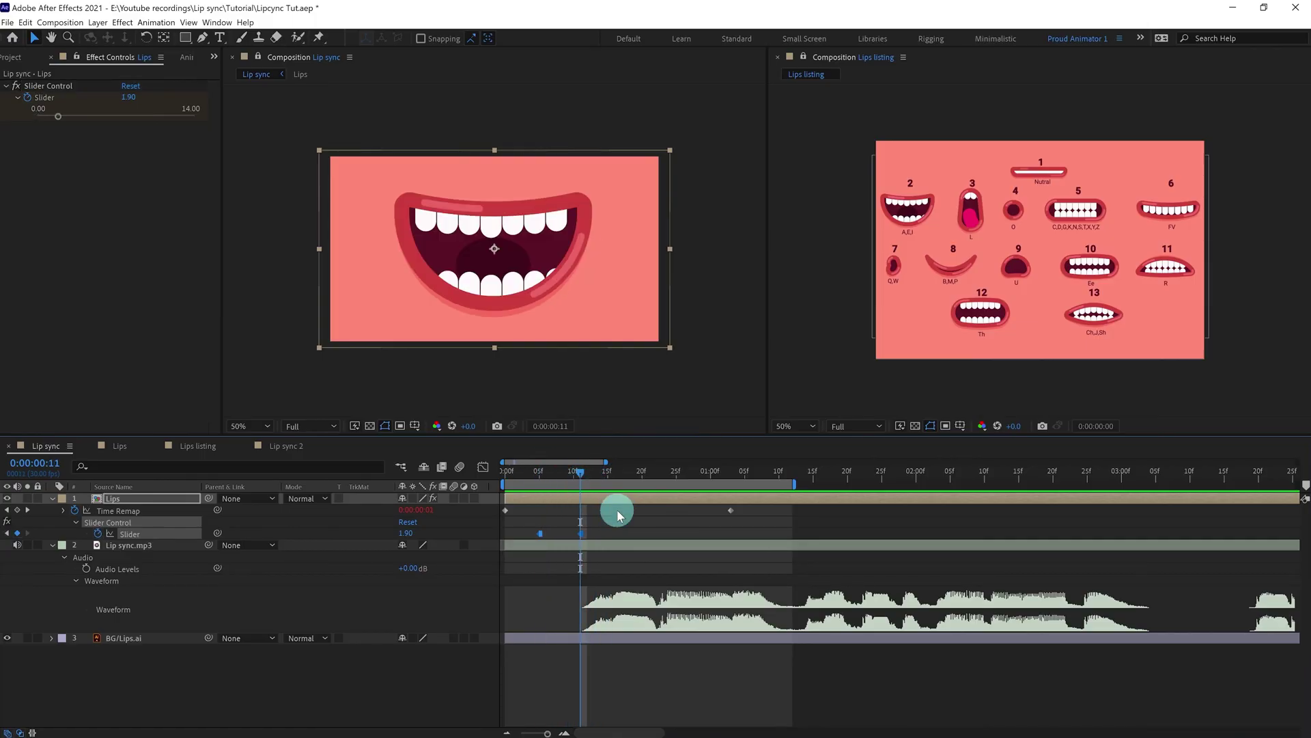
pyautogui.press('space')
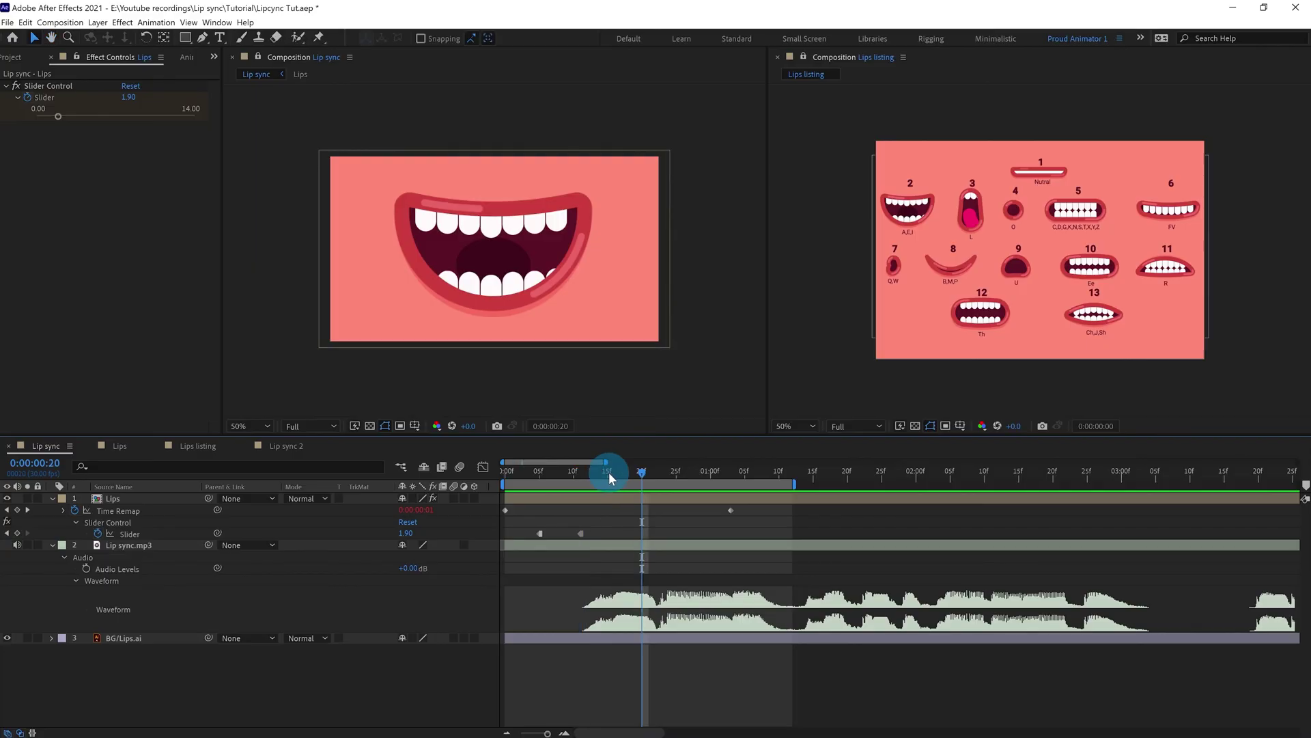
pyautogui.moveTo(615, 474)
pyautogui.mouseDown()
pyautogui.moveTo(633, 481)
pyautogui.moveTo(616, 477)
pyautogui.mouseUp()
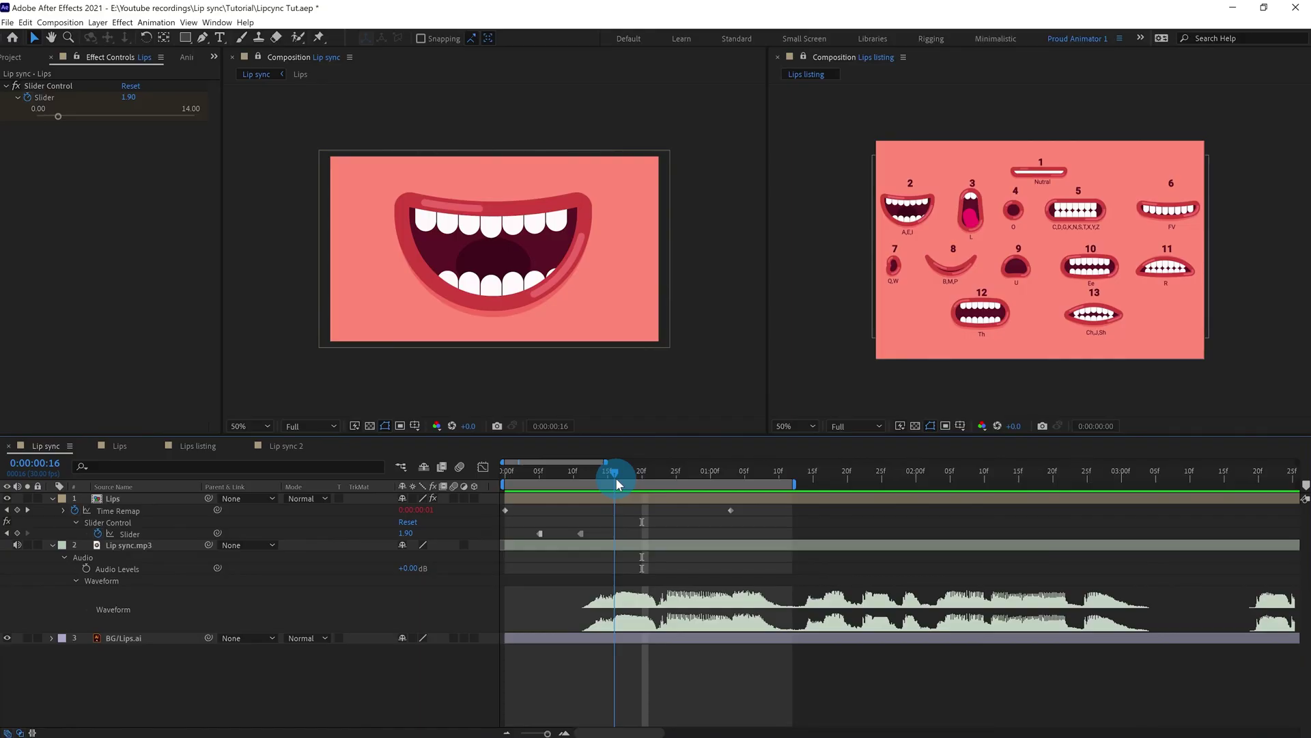
pyautogui.moveTo(616, 477); pyautogui.dragTo(616, 478)
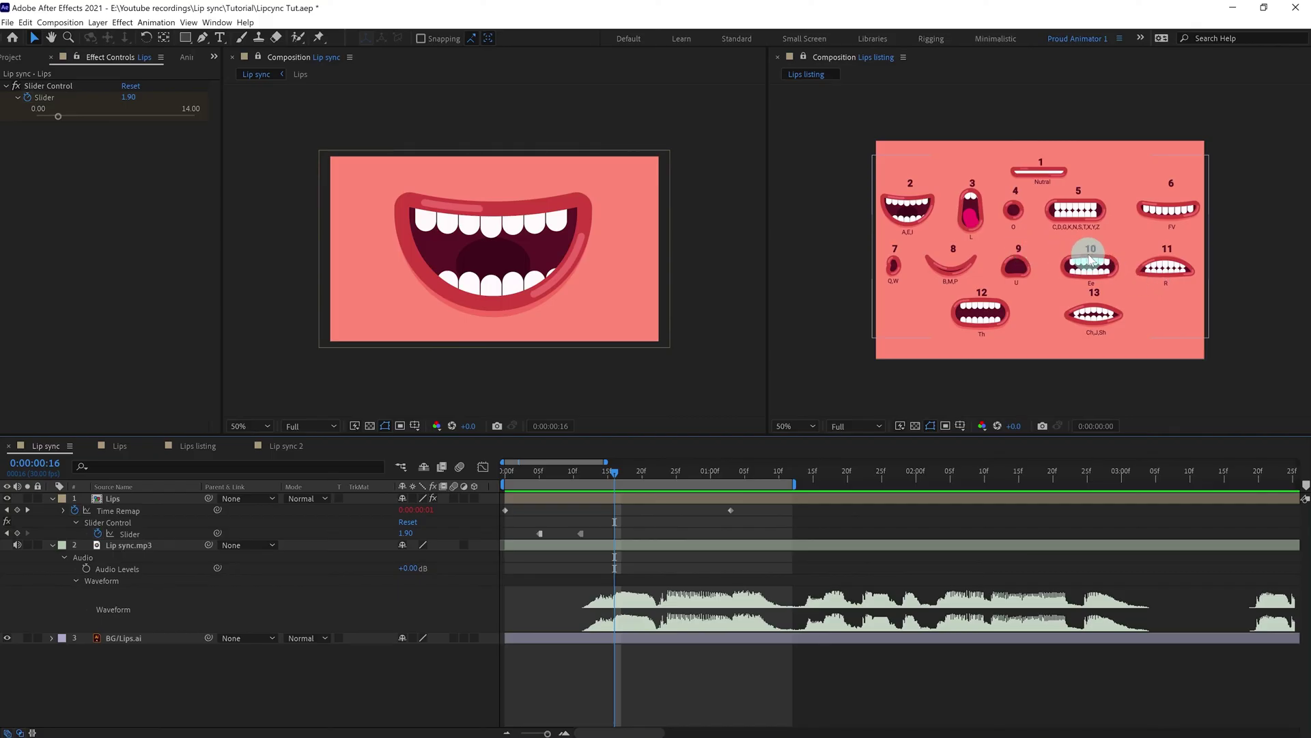
# Step: Key the Slider to 9.9 at frame 16 for the teeth-showing mouth
pyautogui.click(129, 97)
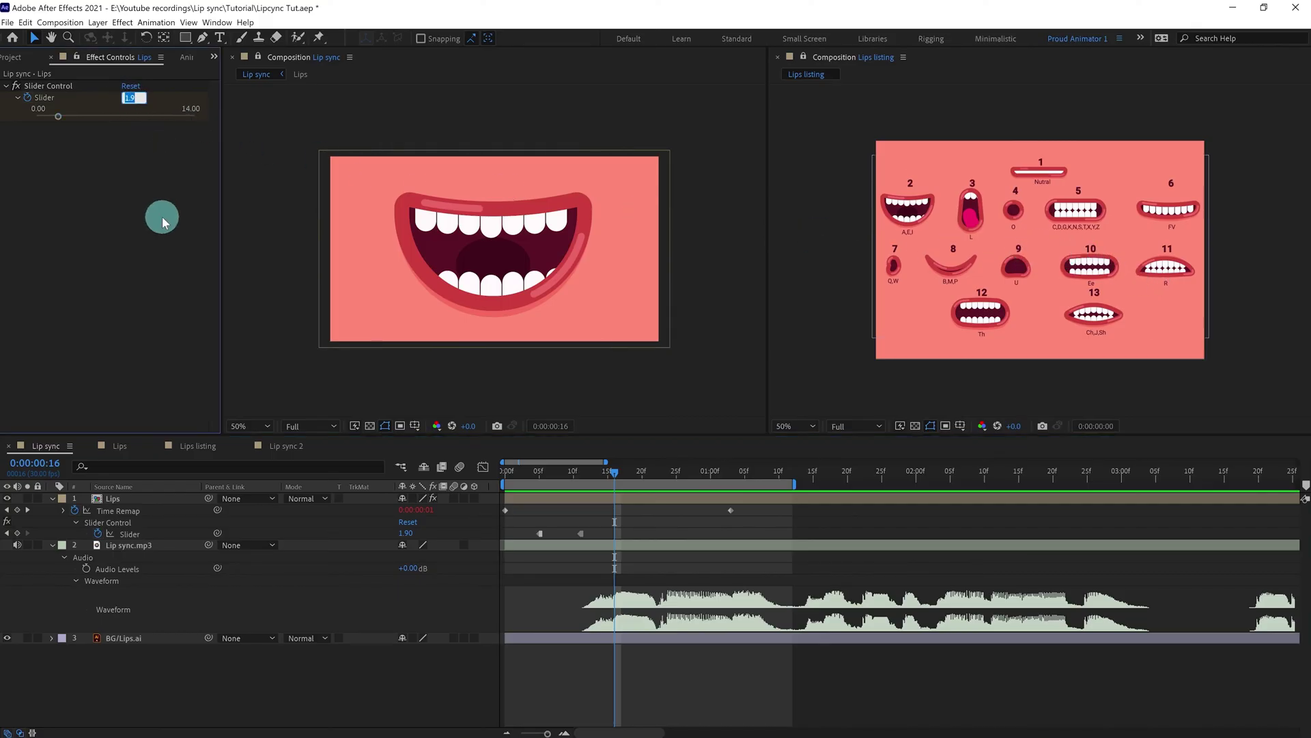
pyautogui.write('9.9')
pyautogui.press('Return')
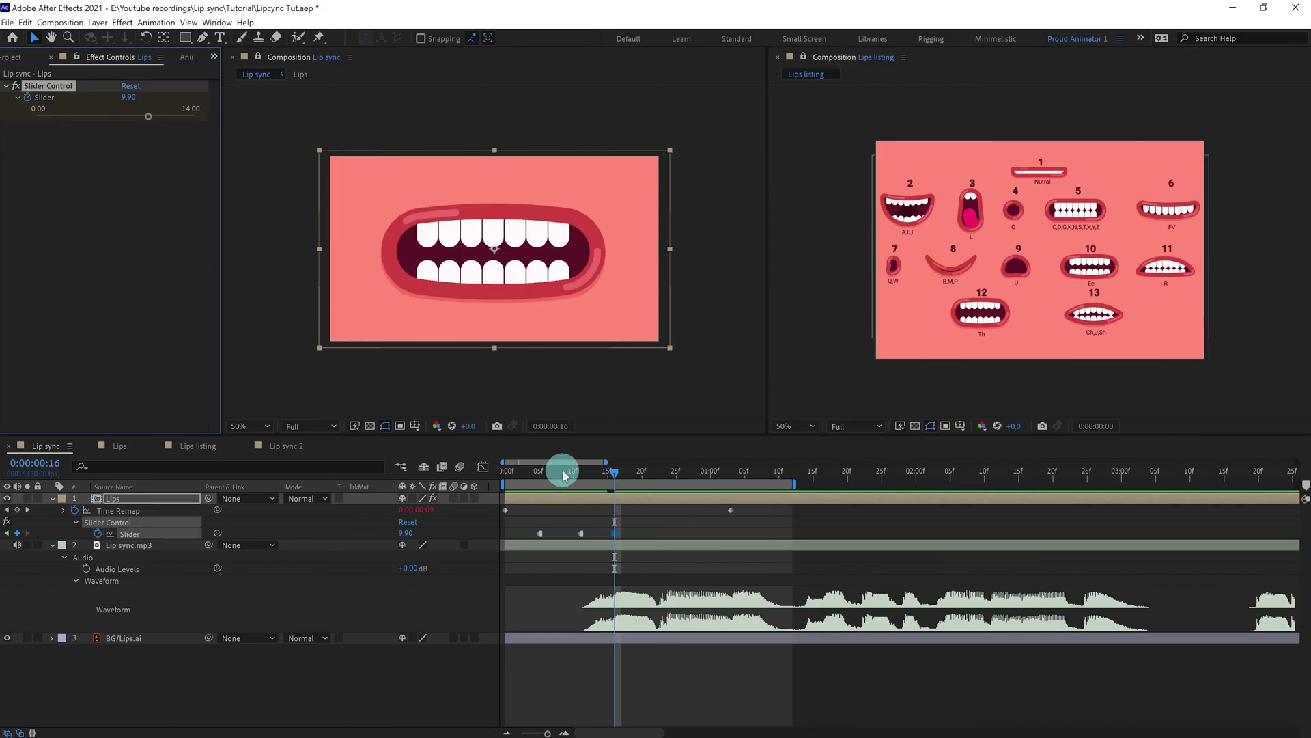
pyautogui.moveTo(562, 469); pyautogui.dragTo(655, 469)
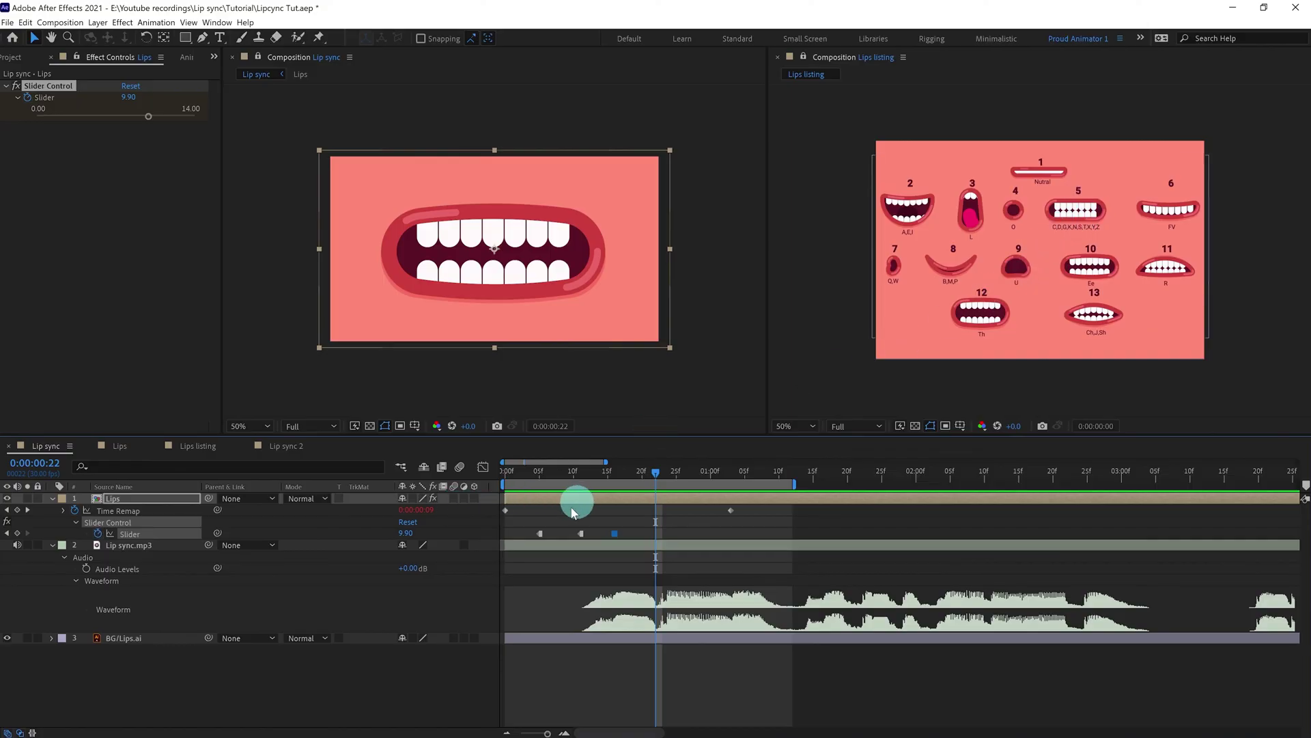
# Step: Key the Slider at 4.50 on frame 22 and 1.90 on frame 28, then scrub to 0:00:01:06
pyautogui.click(405, 533)
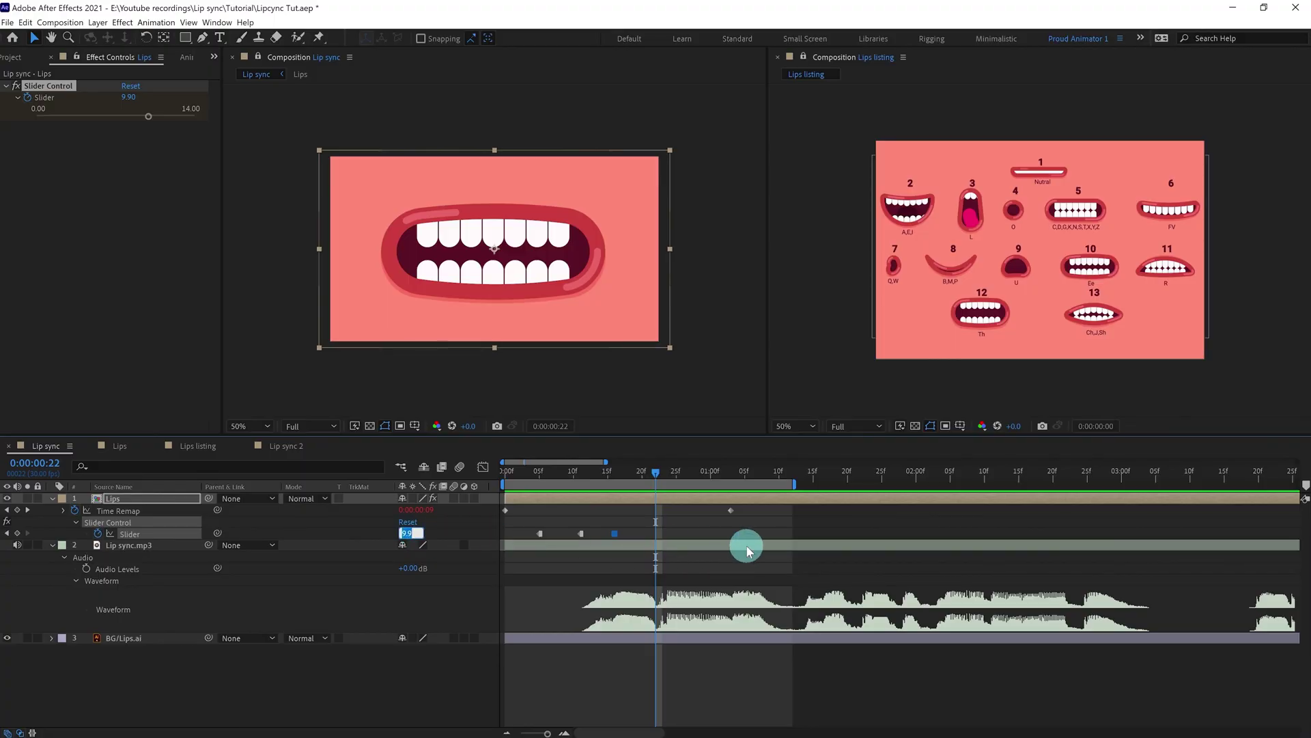
pyautogui.write('4.5')
pyautogui.press('Return')
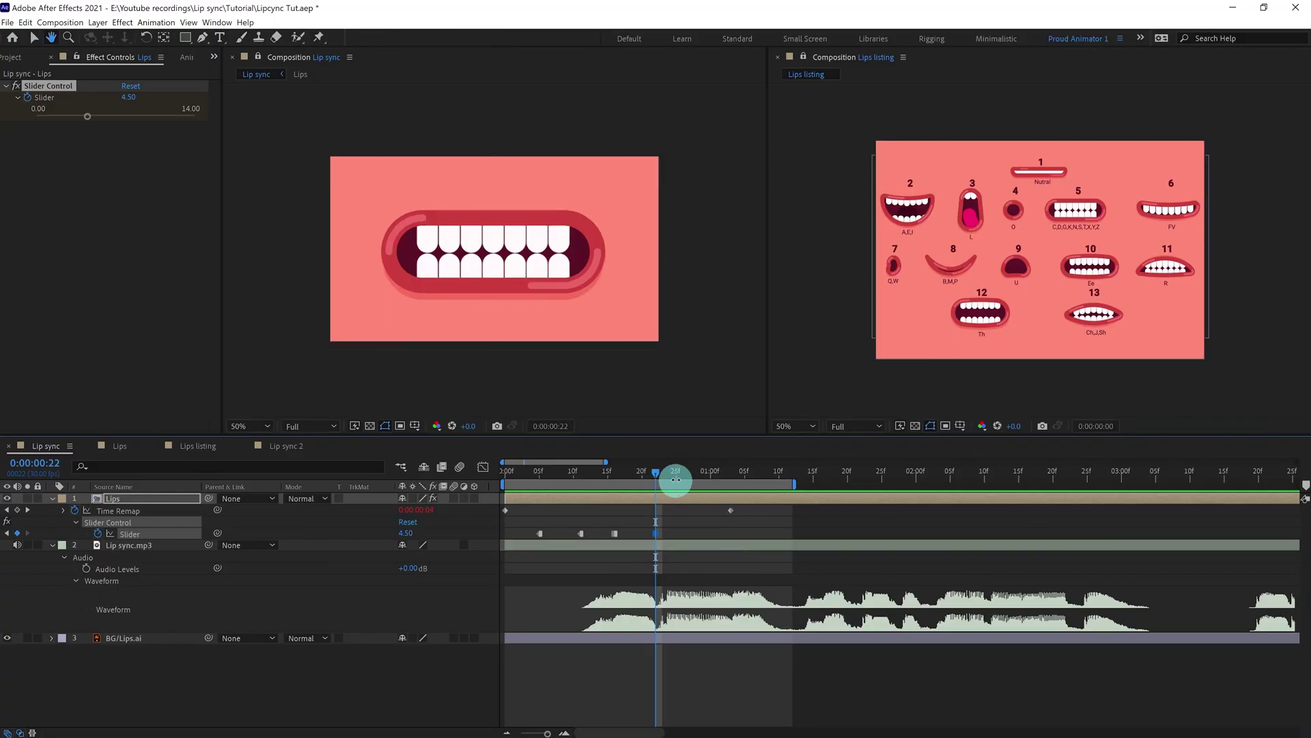
pyautogui.moveTo(678, 468); pyautogui.dragTo(695, 474)
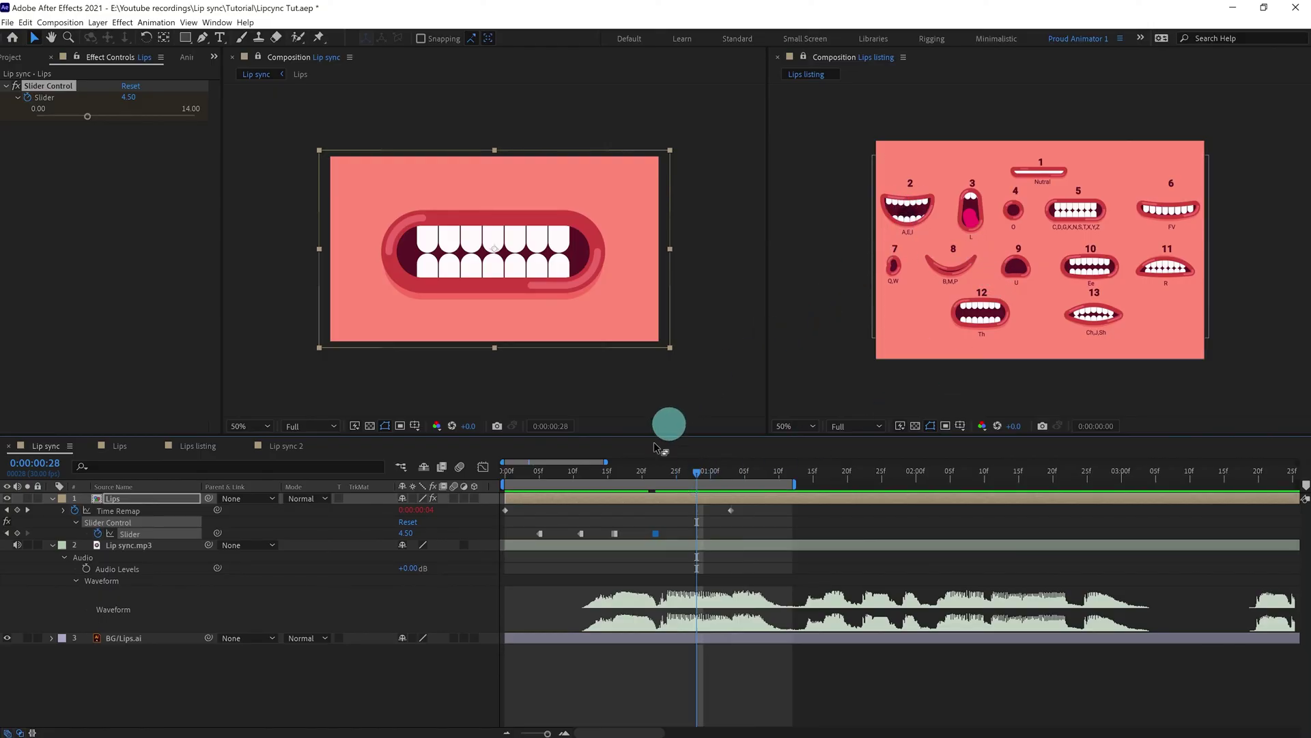
pyautogui.click(408, 532)
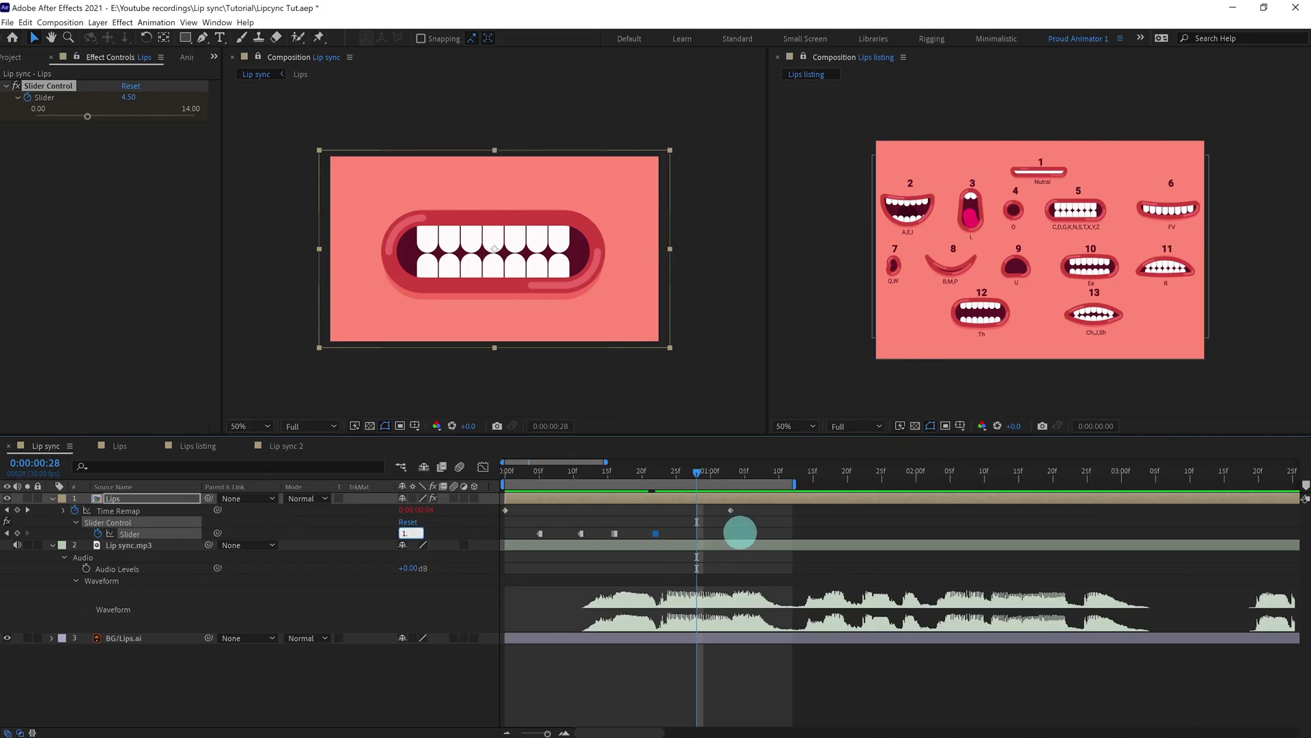
pyautogui.click(740, 537)
pyautogui.click(762, 472)
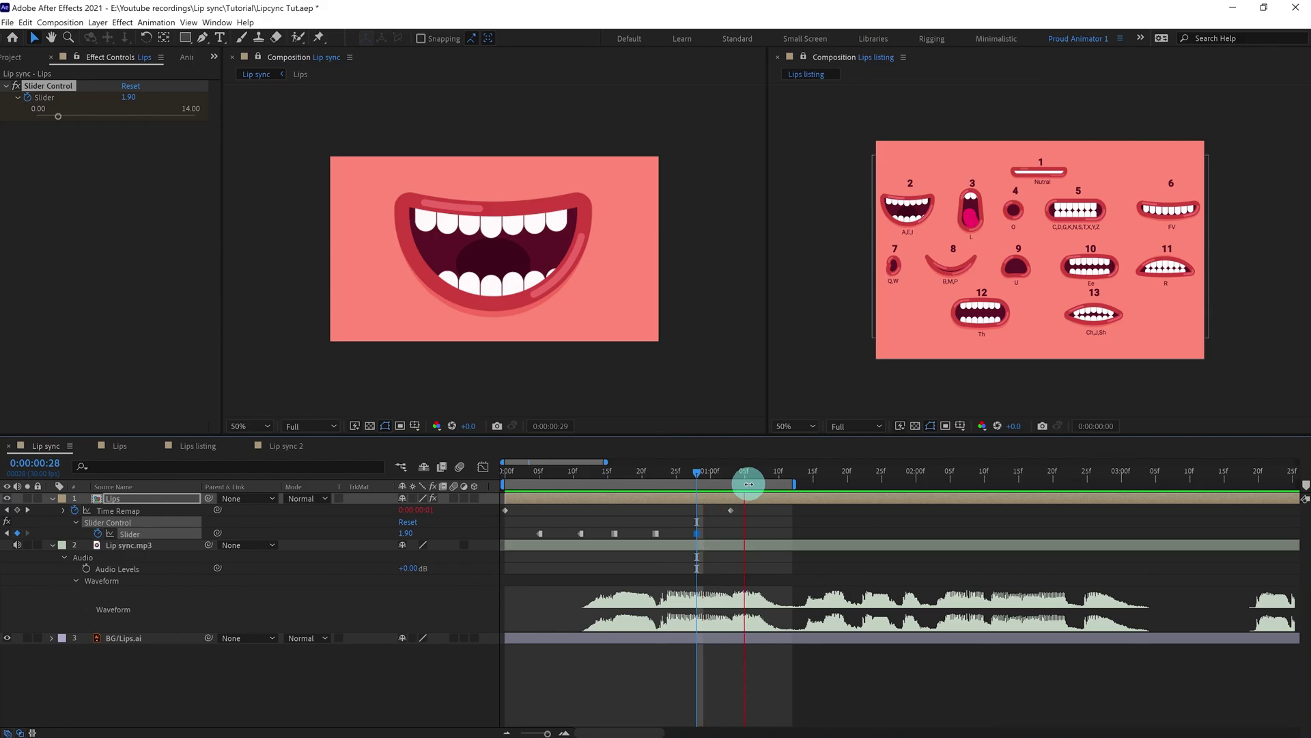
pyautogui.moveTo(744, 473); pyautogui.dragTo(752, 474)
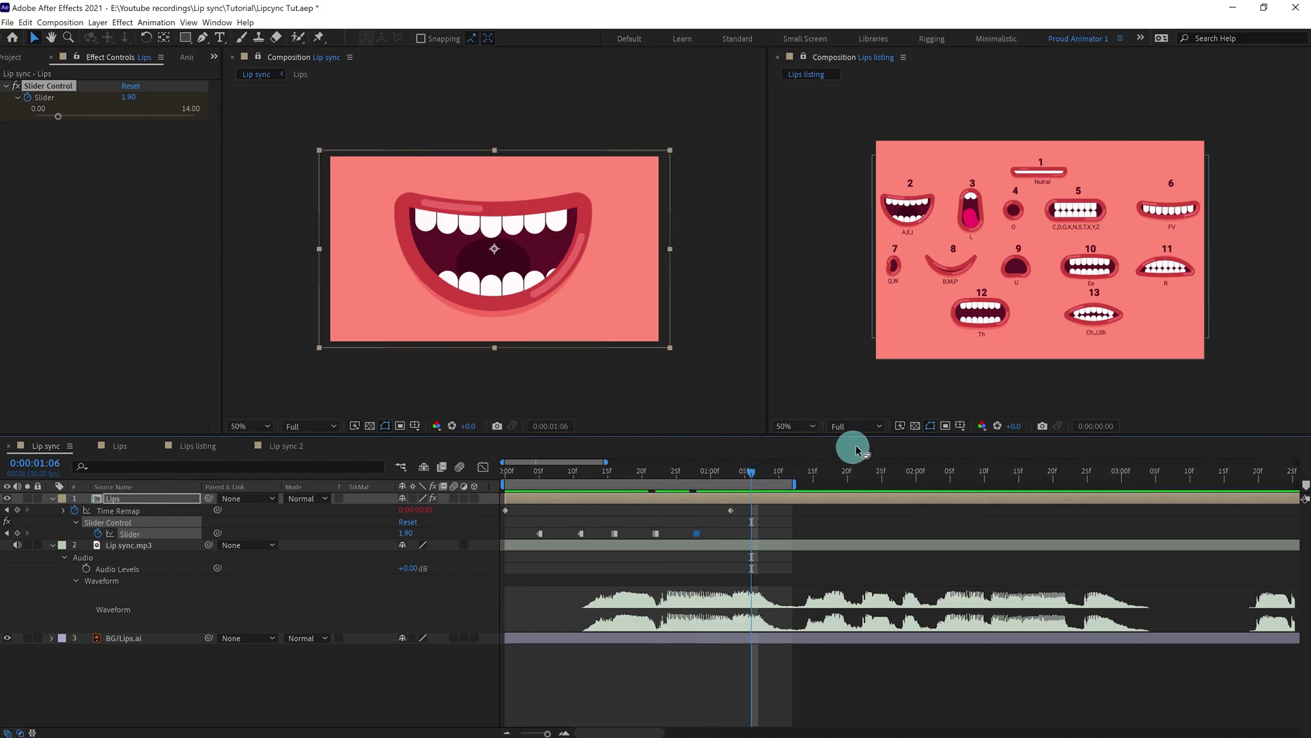